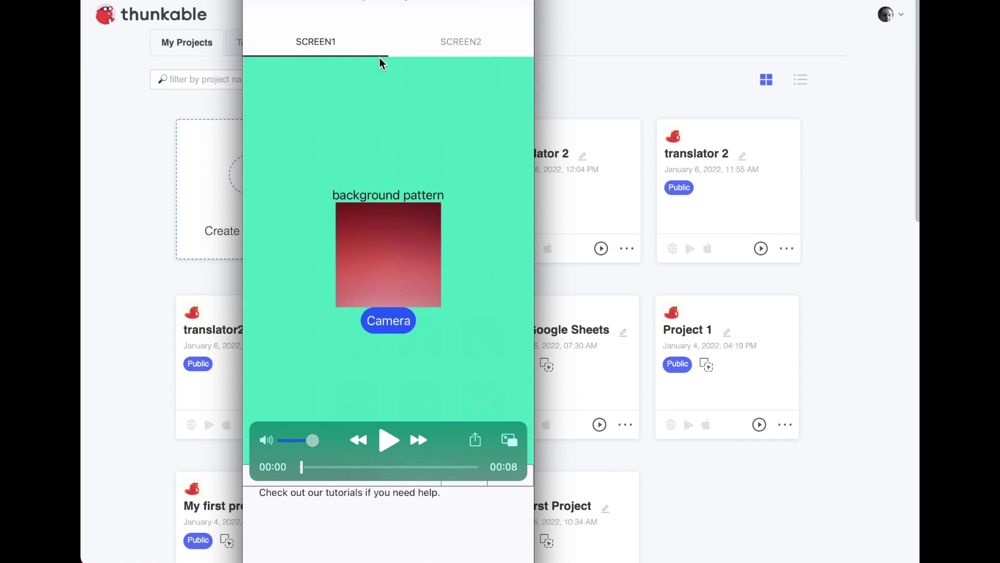
- Play and watch the demo of the finished Image recognizer app captioning a photo
{"action": "left_click", "coordinate": [389, 441]}
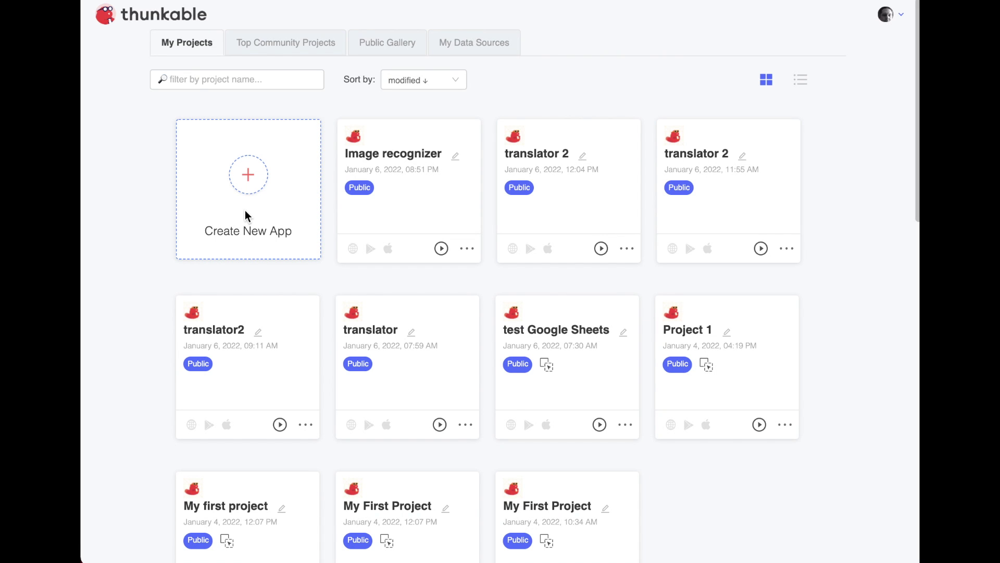
- Create a new project named 'Photo recognition' and collapse the Tutorials panel
{"action": "left_click", "coordinate": [248, 180]}
{"action": "type", "text": "Photo recognition"}
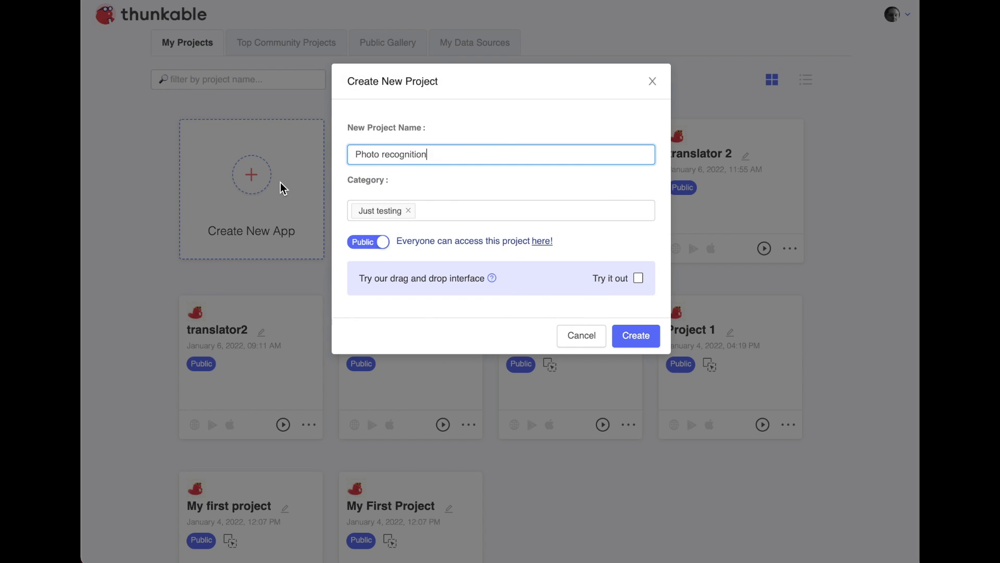
{"action": "left_click", "coordinate": [652, 337]}
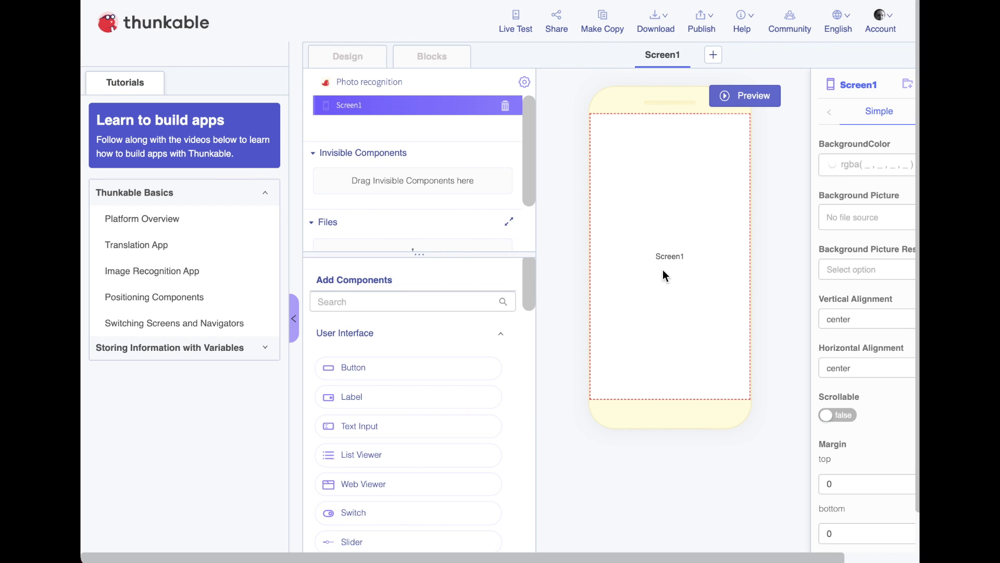
{"action": "scroll", "coordinate": [359, 472], "scroll_direction": "down", "scroll_amount": 1}
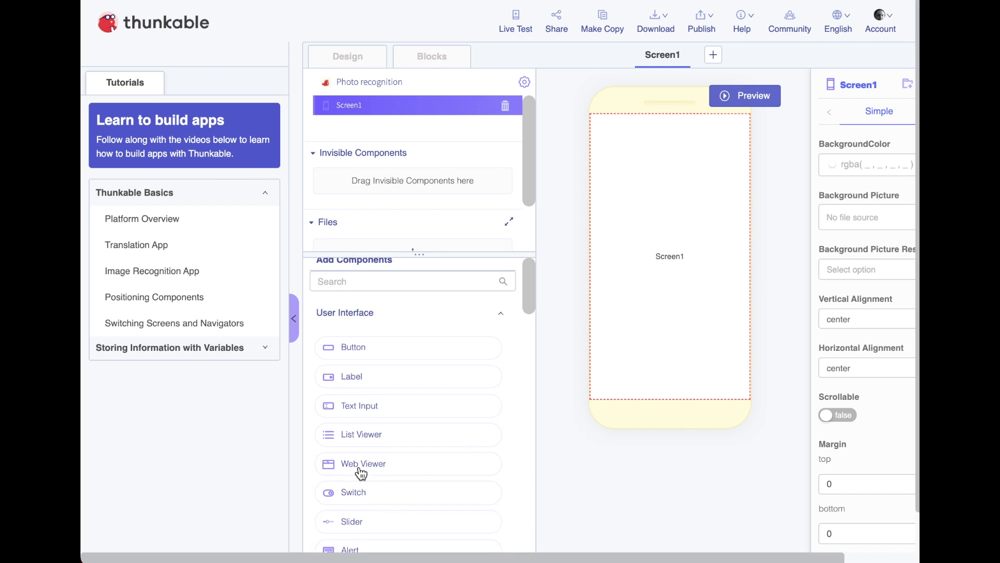
{"action": "scroll", "coordinate": [360, 472], "scroll_direction": "down", "scroll_amount": 2}
{"action": "scroll", "coordinate": [360, 473], "scroll_direction": "down", "scroll_amount": 2}
{"action": "scroll", "coordinate": [360, 473], "scroll_direction": "down", "scroll_amount": 4}
{"action": "scroll", "coordinate": [361, 473], "scroll_direction": "down", "scroll_amount": 2}
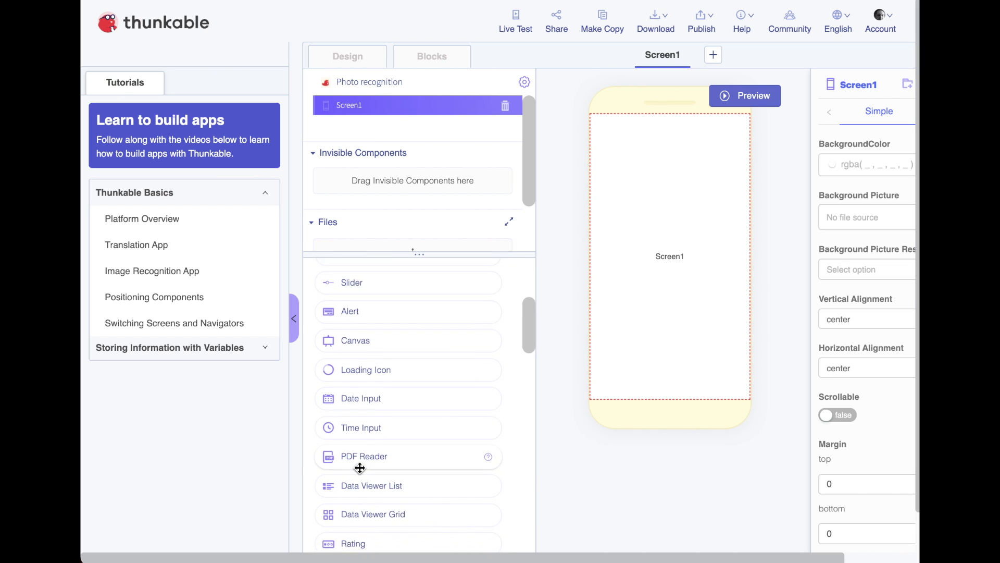
{"action": "scroll", "coordinate": [361, 472], "scroll_direction": "down", "scroll_amount": 2}
{"action": "scroll", "coordinate": [360, 472], "scroll_direction": "down", "scroll_amount": 2}
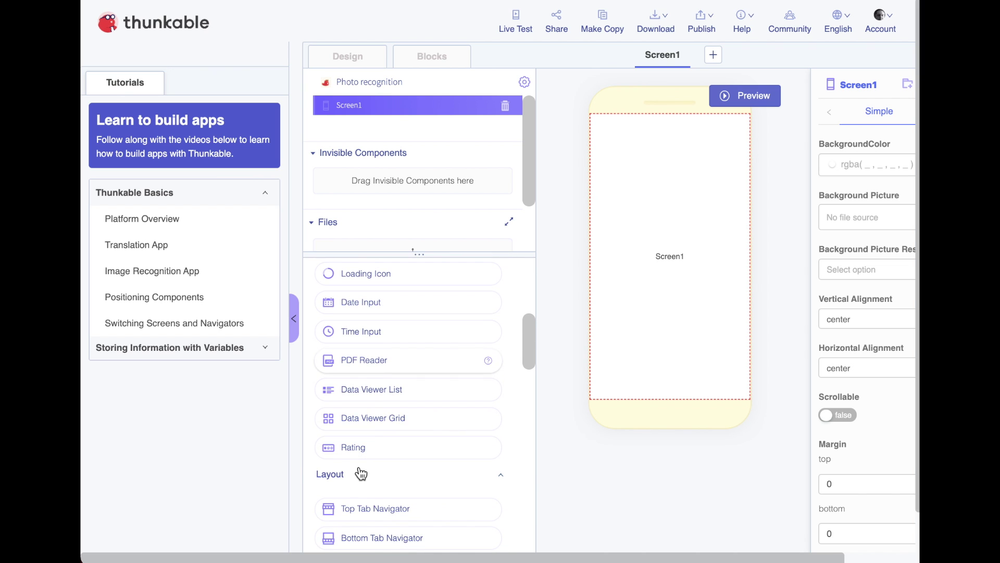
{"action": "left_click", "coordinate": [293, 320]}
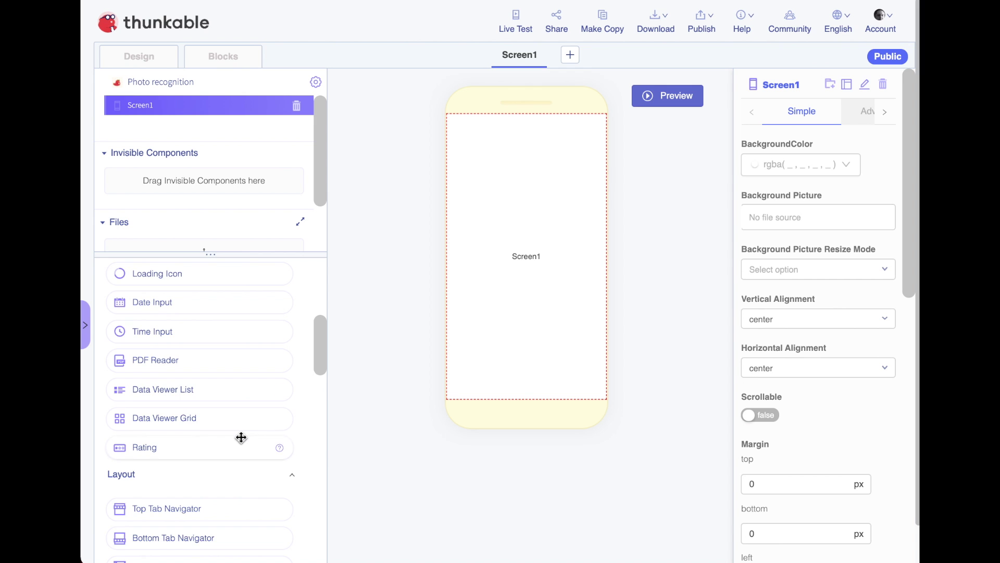
{"action": "scroll", "coordinate": [241, 438], "scroll_direction": "down", "scroll_amount": 3}
{"action": "scroll", "coordinate": [241, 438], "scroll_direction": "up", "scroll_amount": 1}
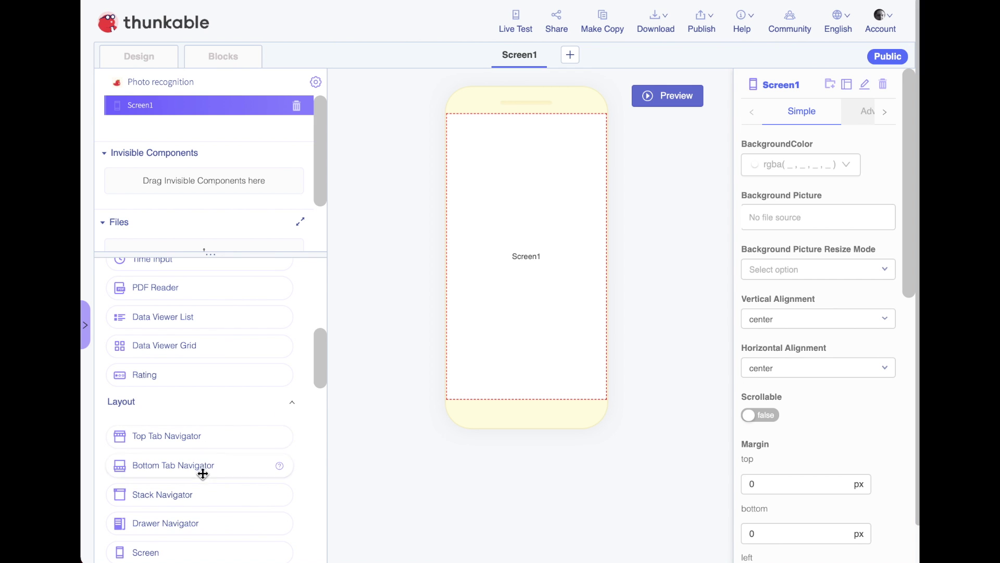
{"action": "left_click_drag", "start_coordinate": [200, 440], "coordinate": [517, 332]}
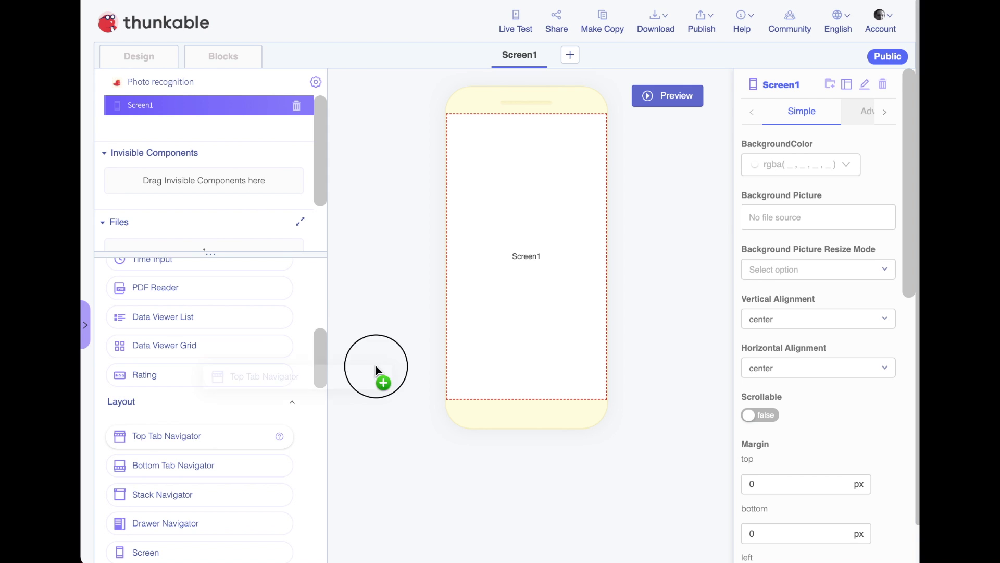
- Place a Top Tab Navigator on the phone and preview its Home, About, Contact and Setting tabs
{"action": "left_click_drag", "start_coordinate": [517, 332], "coordinate": [538, 292]}
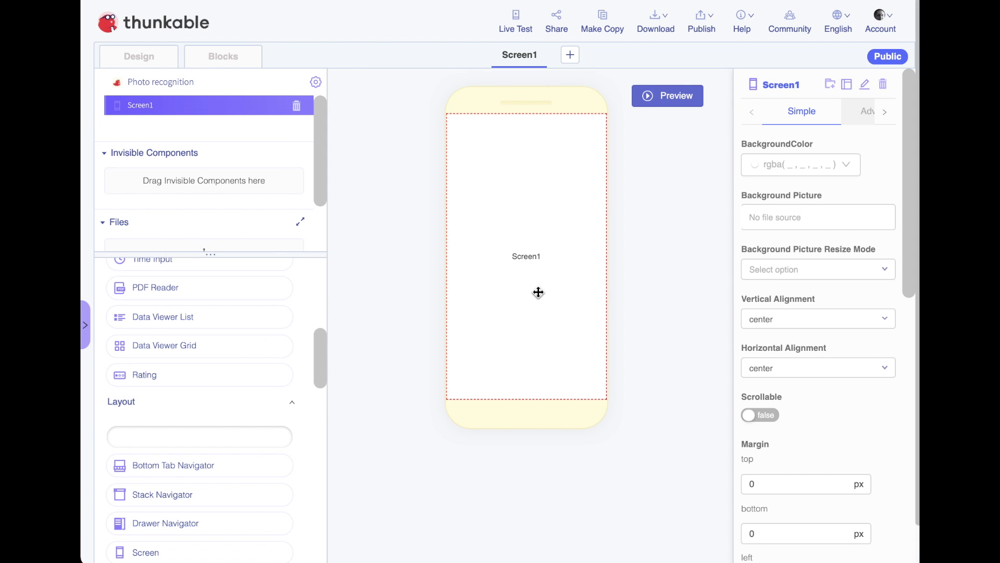
{"action": "left_click_drag", "start_coordinate": [539, 292], "coordinate": [539, 298]}
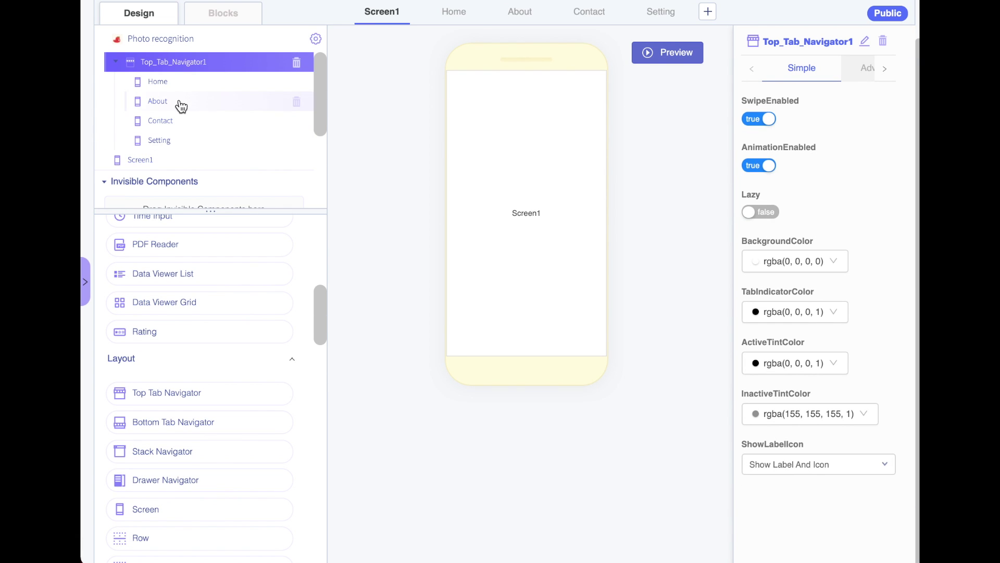
{"action": "mouse_move", "coordinate": [158, 101]}
{"action": "left_click", "coordinate": [666, 61]}
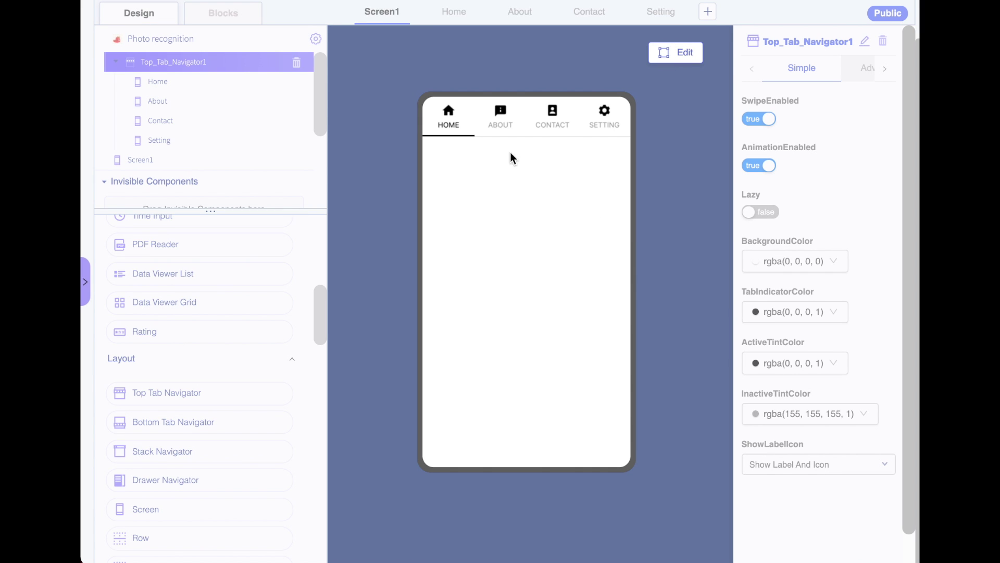
{"action": "left_click", "coordinate": [501, 119]}
{"action": "left_click", "coordinate": [557, 122]}
{"action": "left_click", "coordinate": [618, 117]}
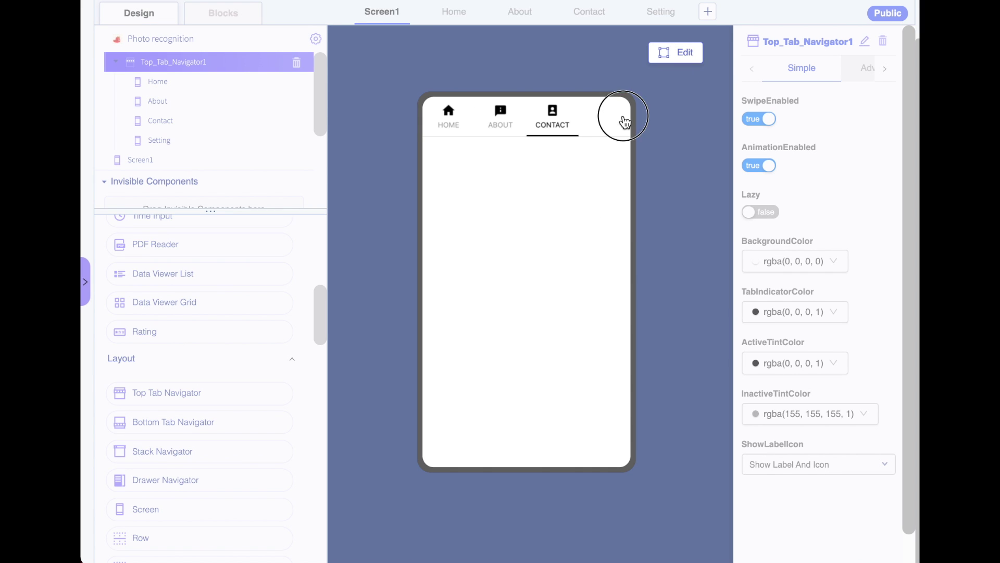
{"action": "left_click", "coordinate": [548, 121]}
{"action": "left_click", "coordinate": [508, 120]}
{"action": "left_click", "coordinate": [454, 121]}
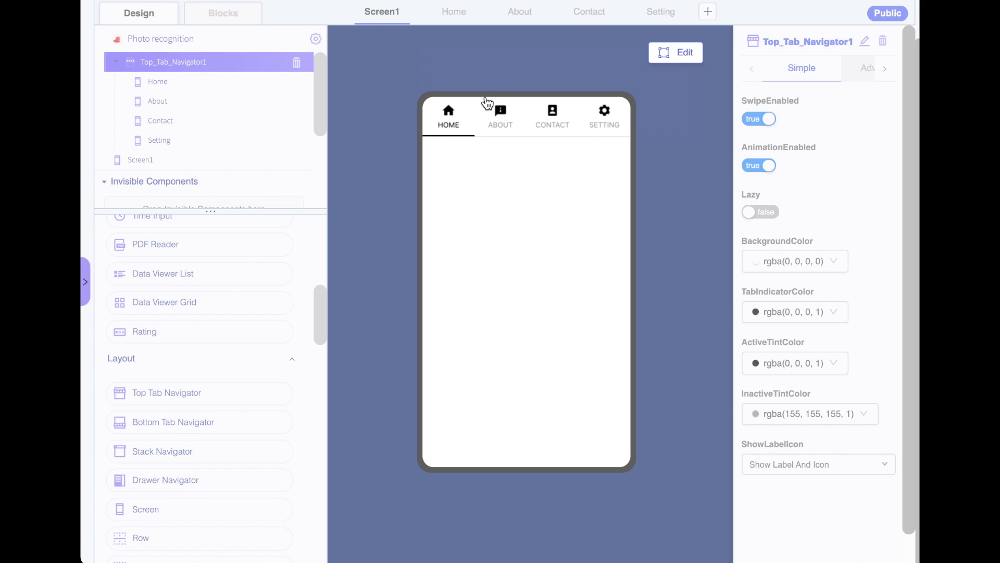
{"action": "left_click", "coordinate": [679, 52]}
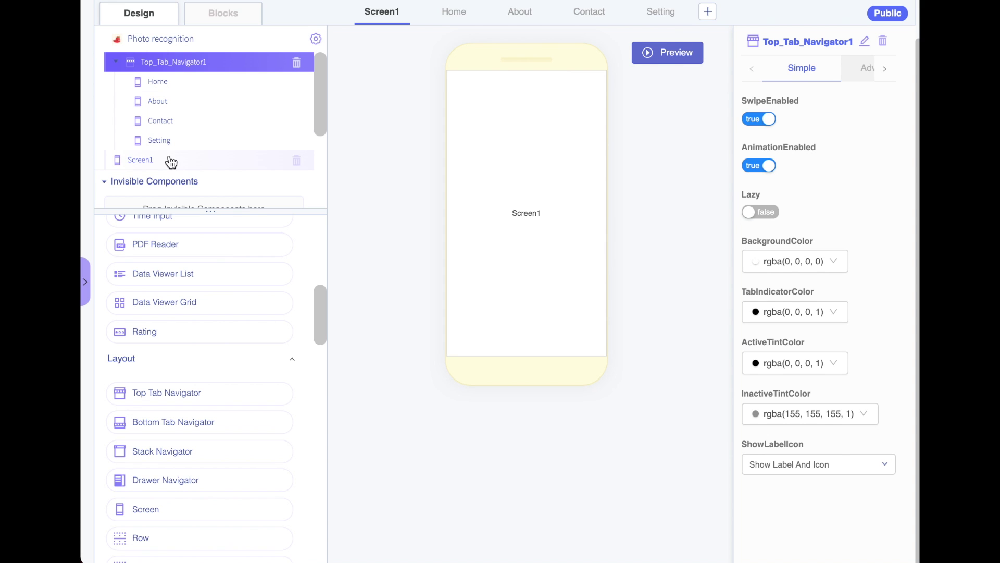
{"action": "left_click", "coordinate": [150, 161]}
- Move Screen1 under Top_Tab_Navigator1 and delete the Home screen
{"action": "left_click_drag", "start_coordinate": [150, 161], "coordinate": [173, 87]}
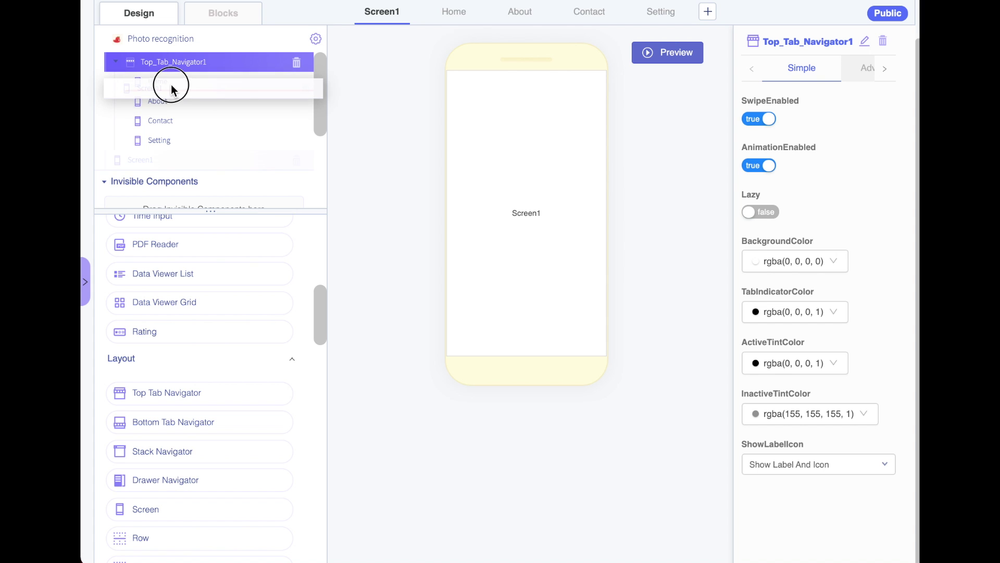
{"action": "left_click_drag", "start_coordinate": [171, 86], "coordinate": [173, 81]}
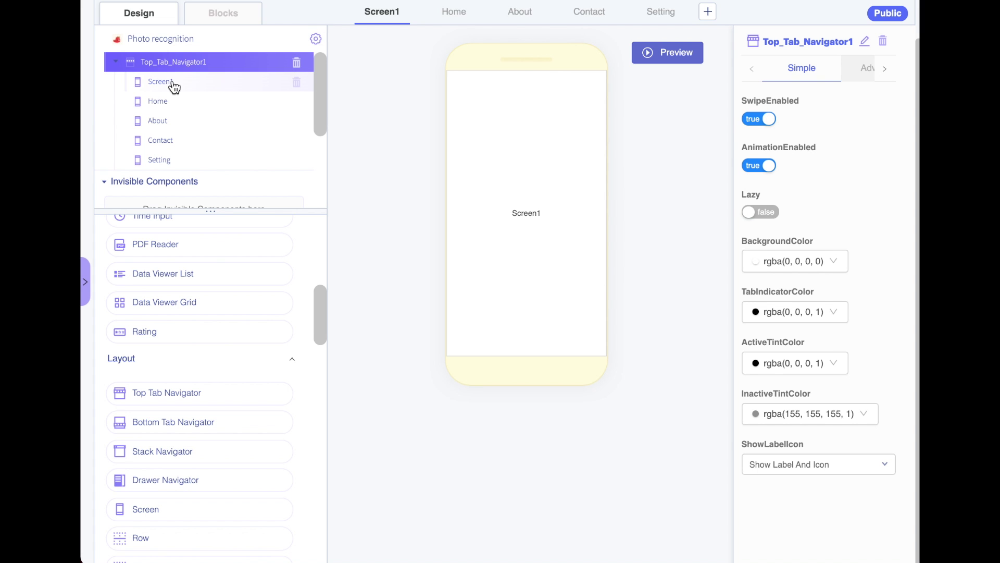
{"action": "left_click", "coordinate": [296, 101]}
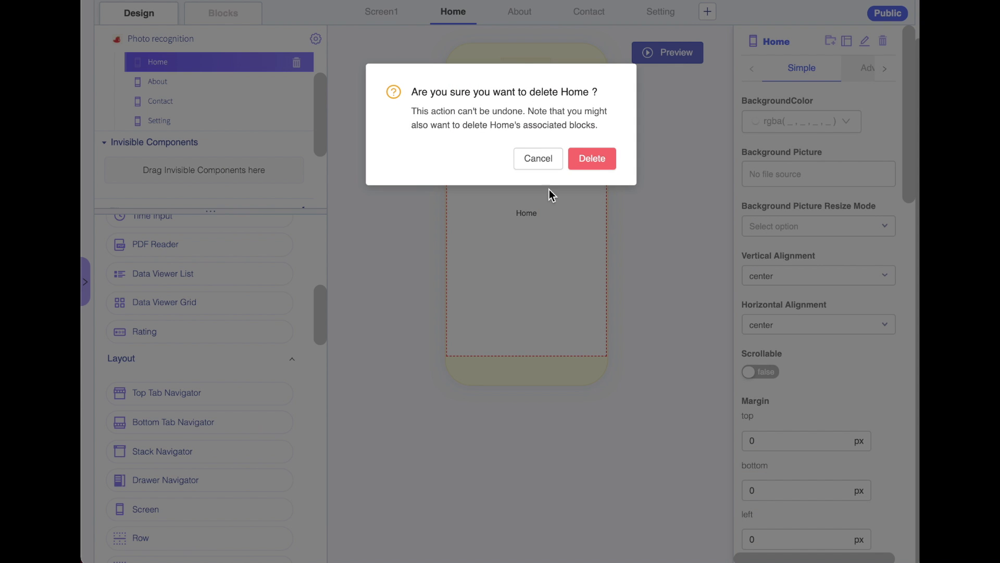
{"action": "left_click", "coordinate": [600, 161]}
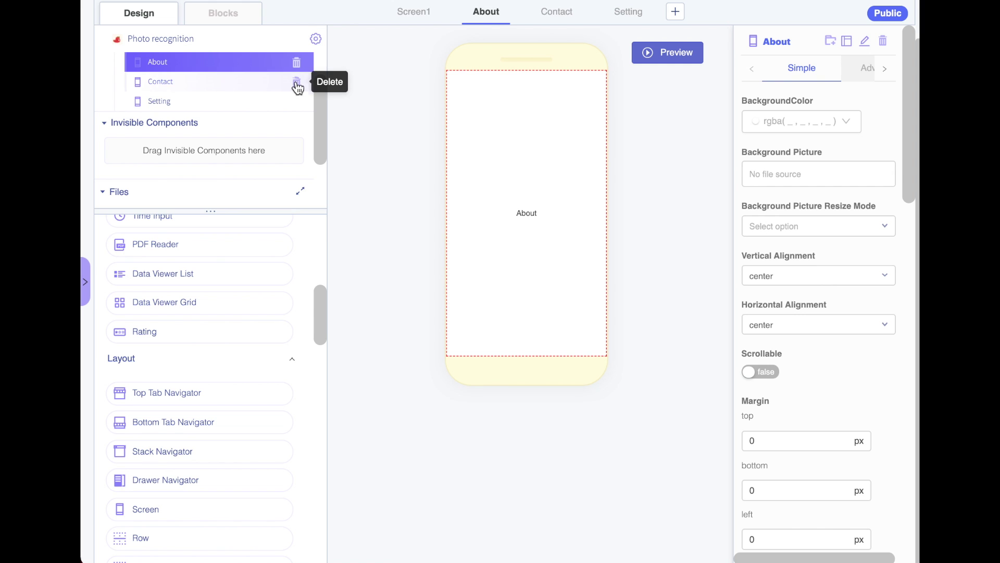
- Delete the About, Contact and Setting screens, confirming each deletion
{"action": "left_click", "coordinate": [295, 101]}
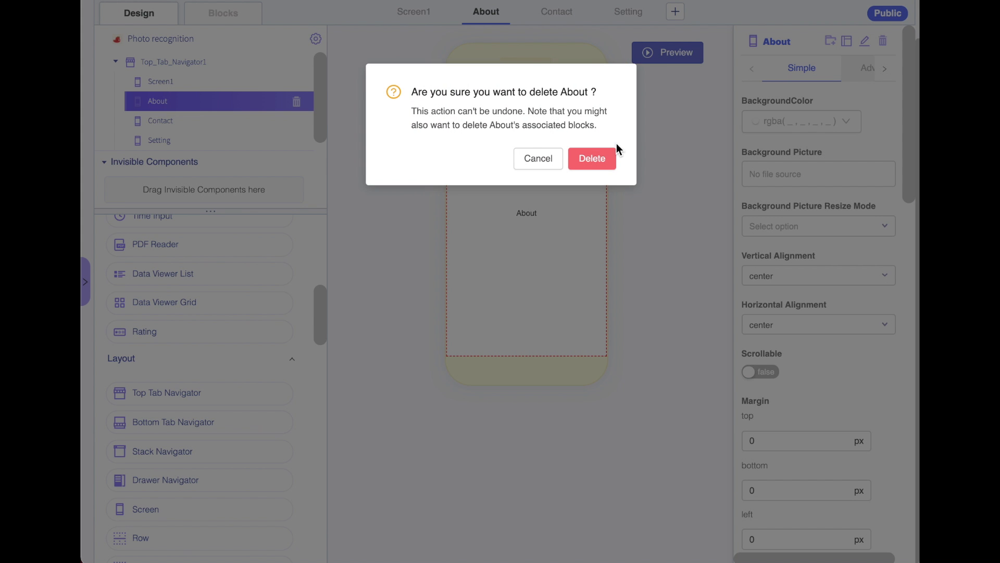
{"action": "left_click", "coordinate": [593, 159]}
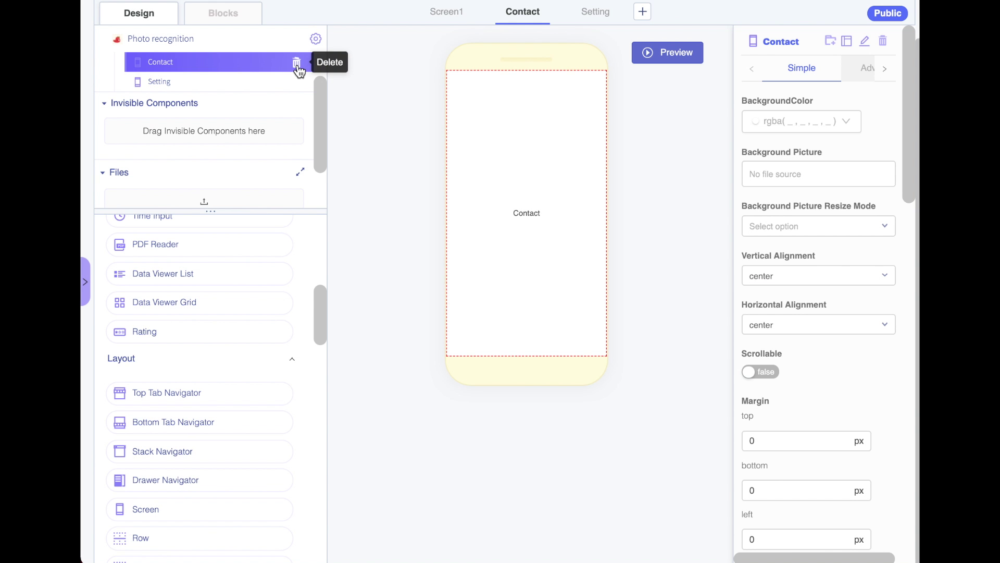
{"action": "left_click", "coordinate": [296, 62]}
{"action": "left_click", "coordinate": [592, 159]}
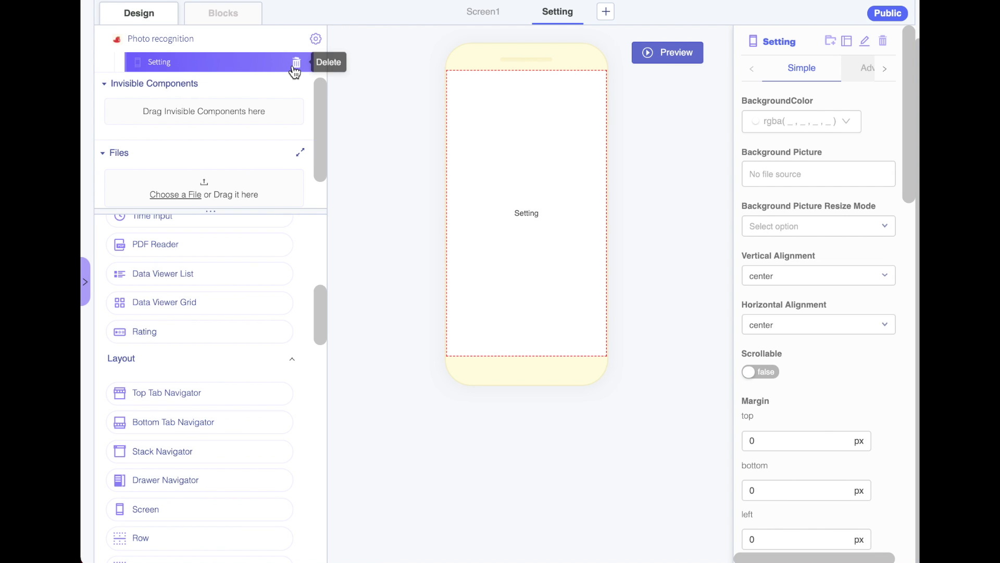
{"action": "left_click", "coordinate": [296, 63]}
{"action": "left_click", "coordinate": [598, 159]}
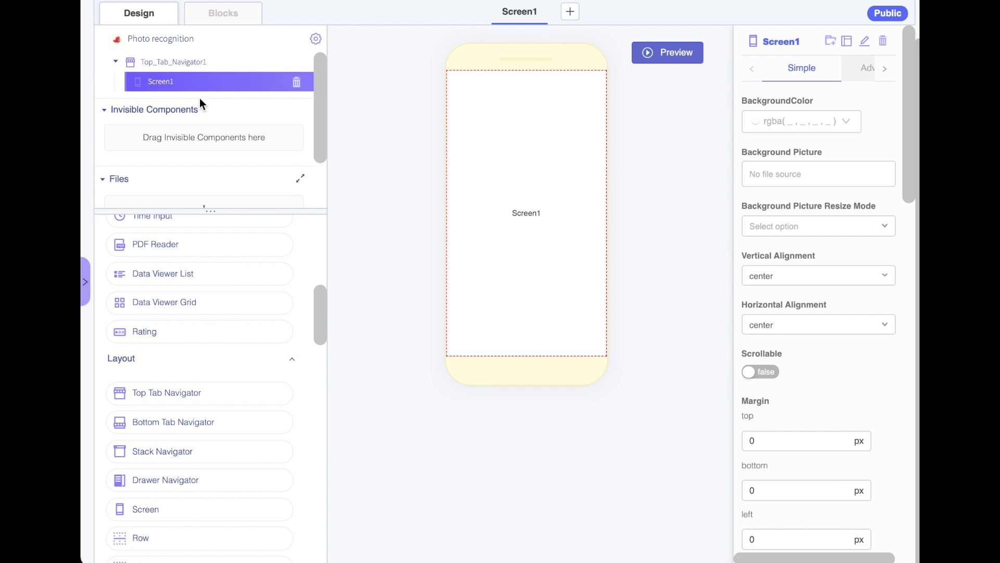
- Add Screen2 and nest it under Top_Tab_Navigator1
{"action": "left_click", "coordinate": [571, 14]}
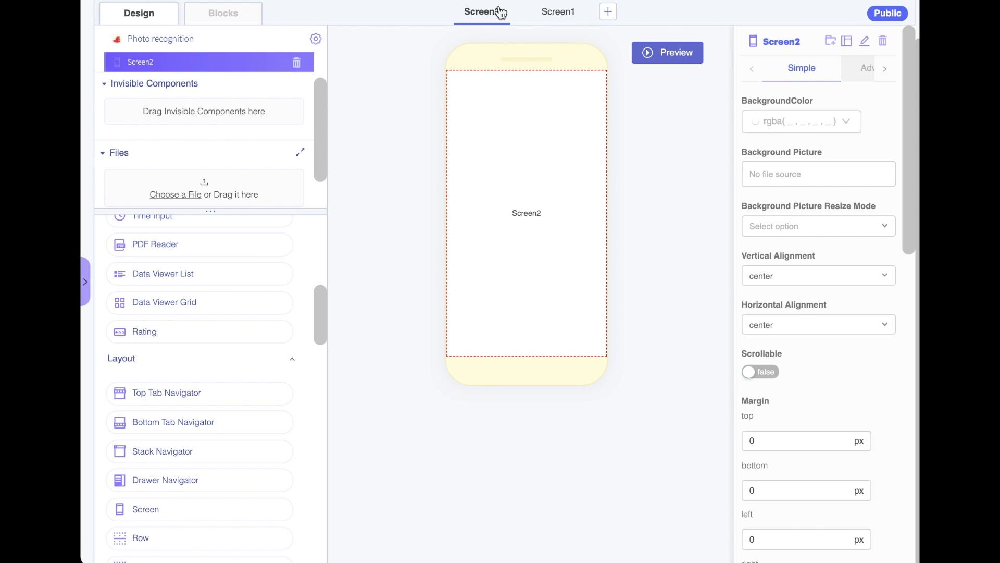
{"action": "left_click", "coordinate": [559, 12]}
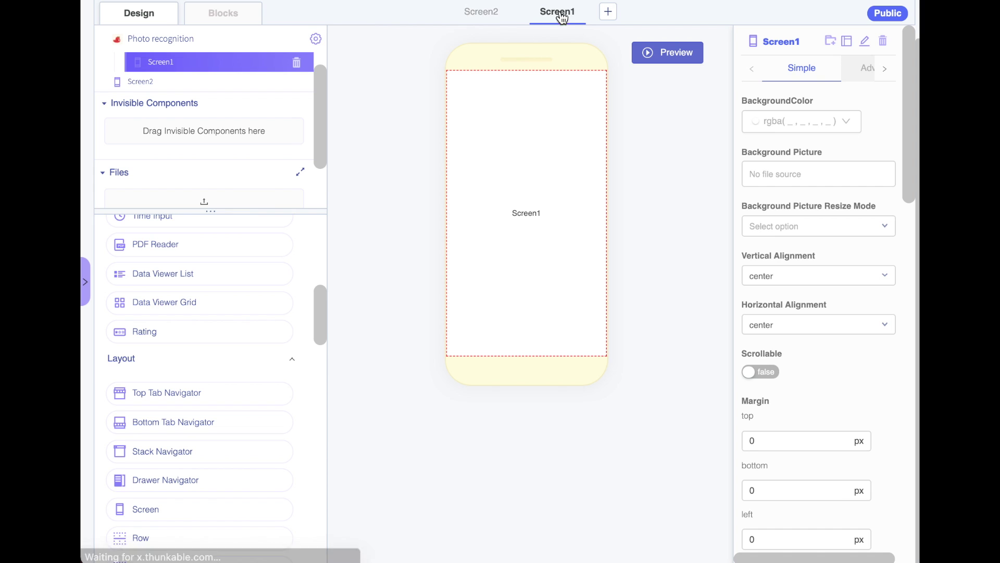
{"action": "left_click", "coordinate": [498, 17]}
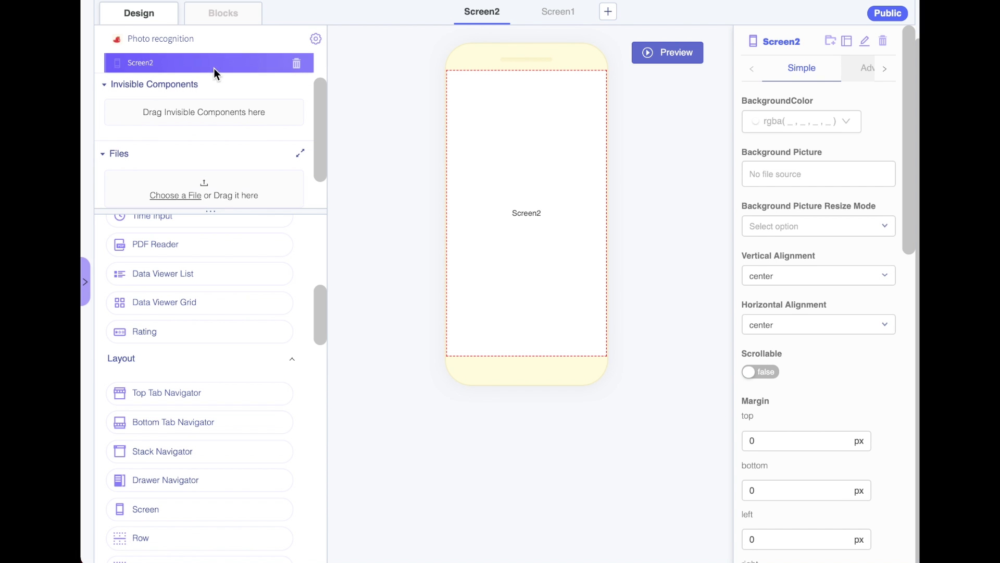
{"action": "left_click_drag", "start_coordinate": [160, 101], "coordinate": [169, 91]}
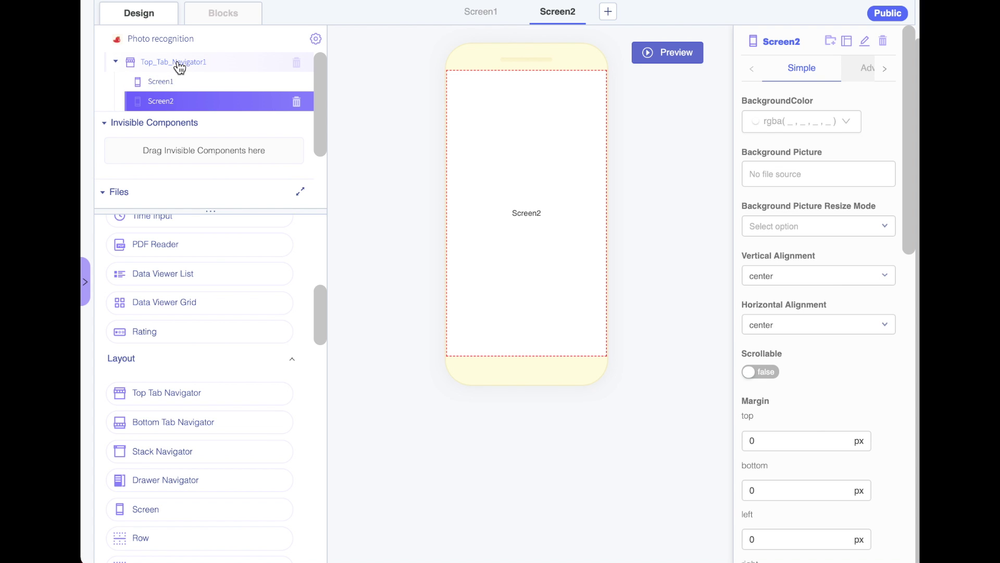
- Preview the app, switching between the SCREEN1 and SCREEN2 tabs, then return to Screen1
{"action": "left_click", "coordinate": [692, 60]}
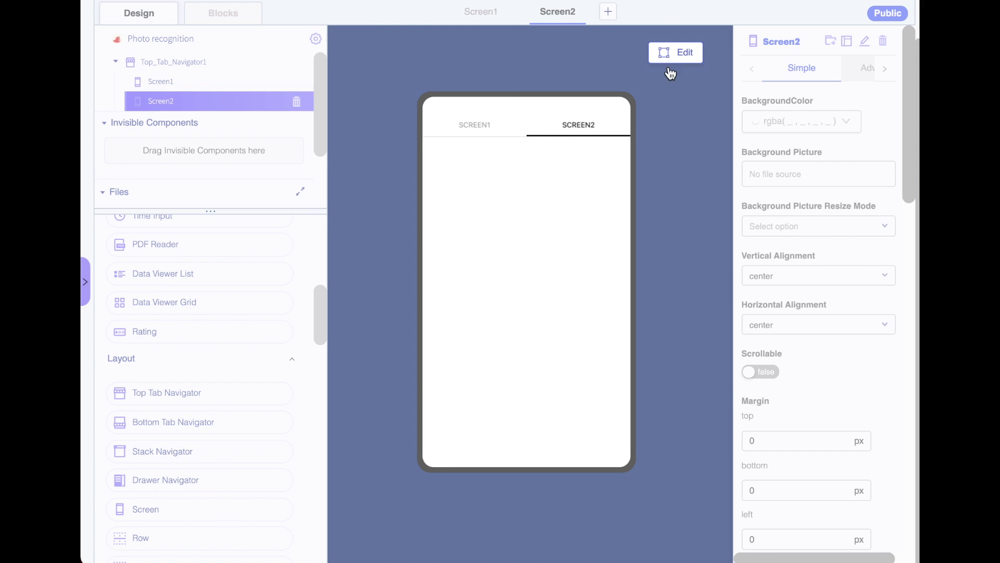
{"action": "left_click", "coordinate": [474, 126]}
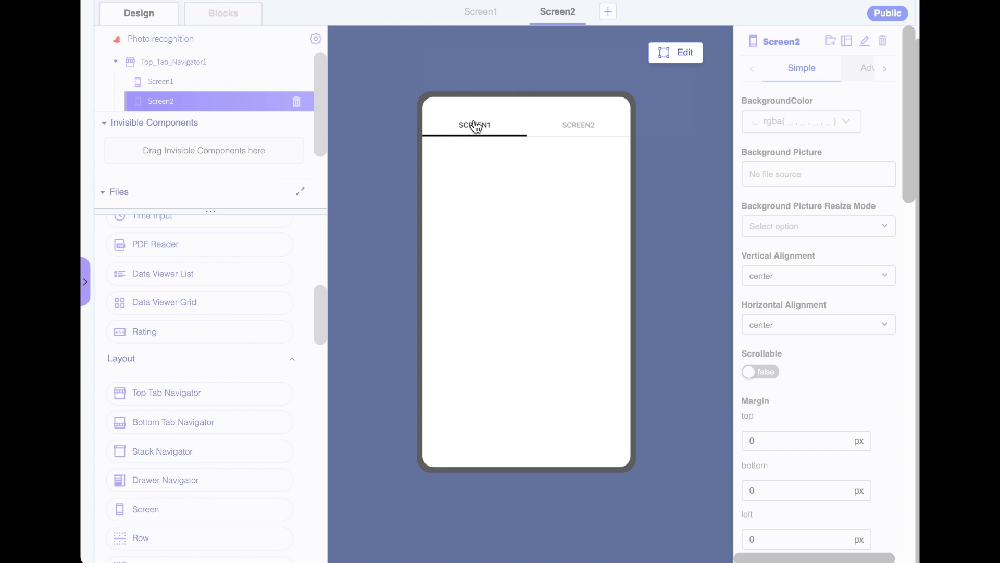
{"action": "left_click", "coordinate": [597, 130]}
{"action": "left_click", "coordinate": [495, 134]}
{"action": "left_click", "coordinate": [682, 55]}
{"action": "left_click", "coordinate": [481, 12]}
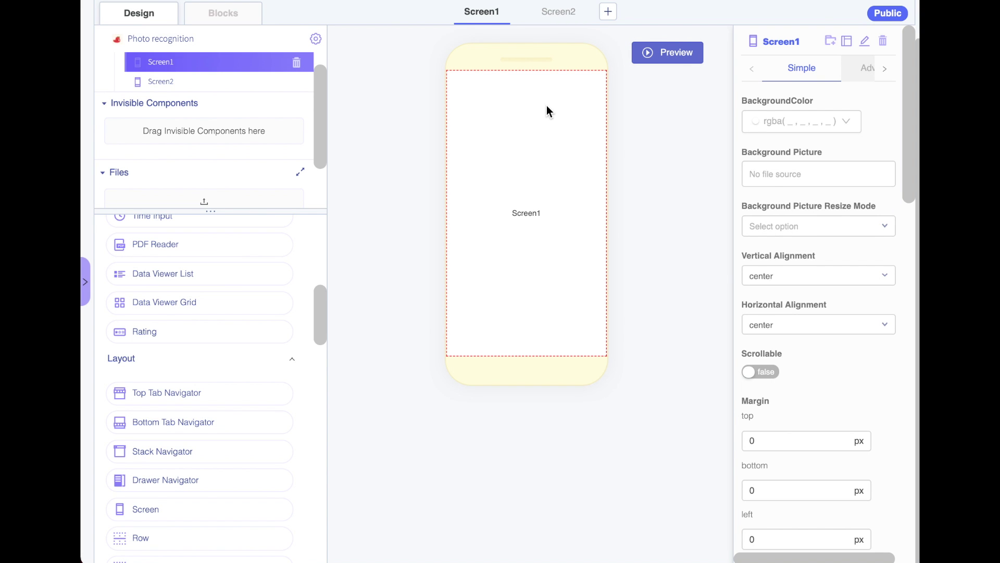
- Set Screen1's BackgroundColor to the light green swatch and Screen2's to teal
{"action": "left_click", "coordinate": [766, 124]}
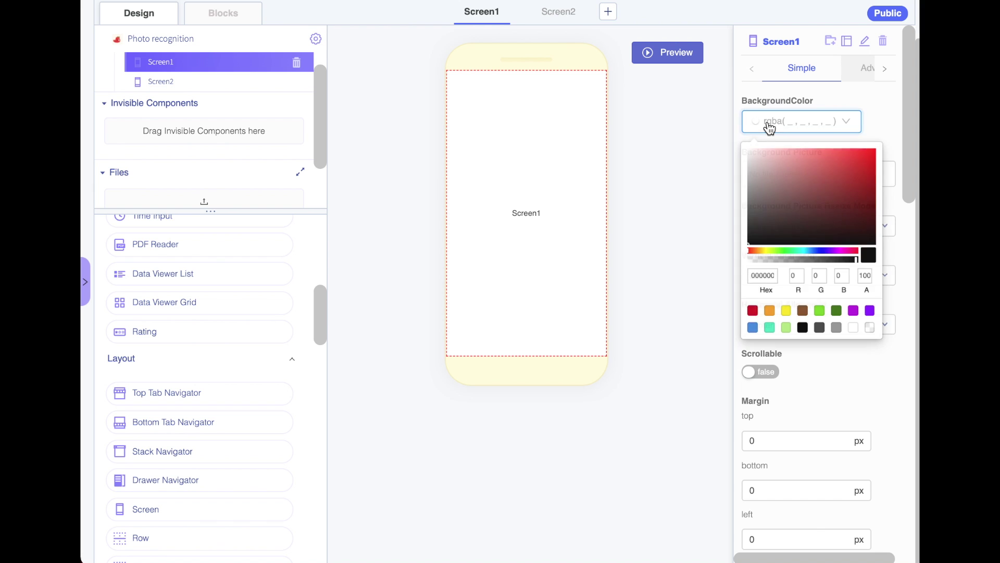
{"action": "left_click", "coordinate": [787, 332]}
{"action": "left_click", "coordinate": [560, 17]}
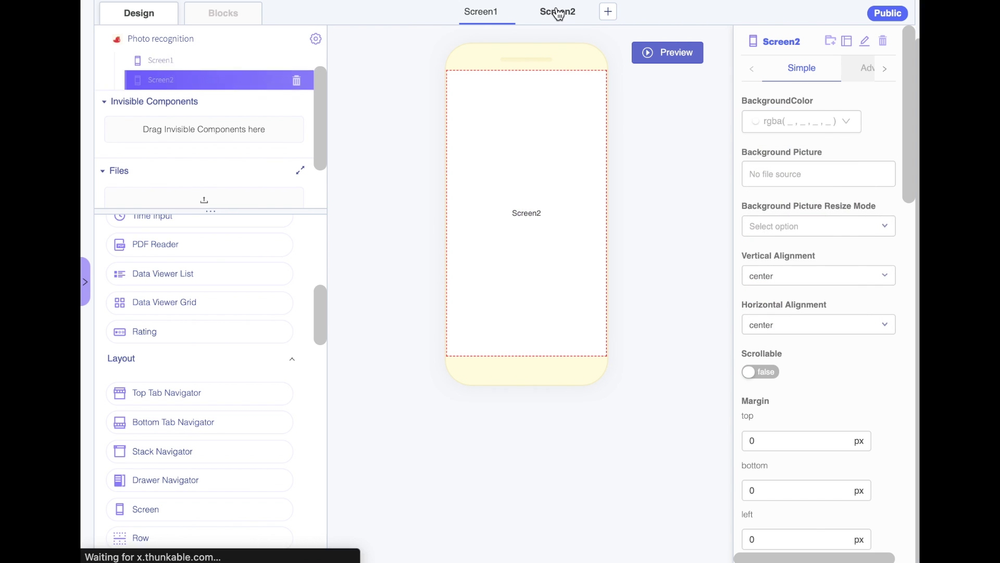
{"action": "left_click", "coordinate": [761, 126]}
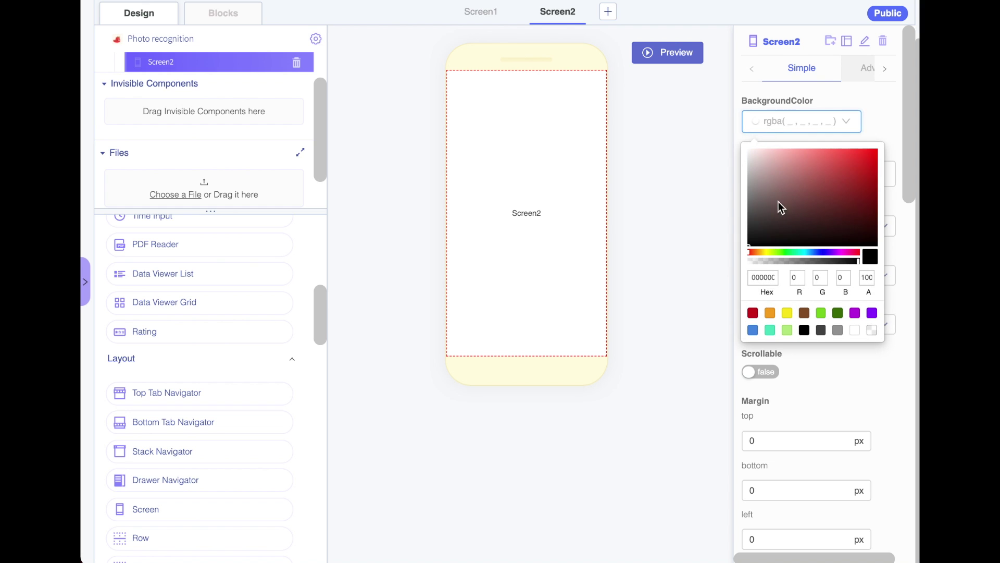
{"action": "left_click", "coordinate": [769, 332]}
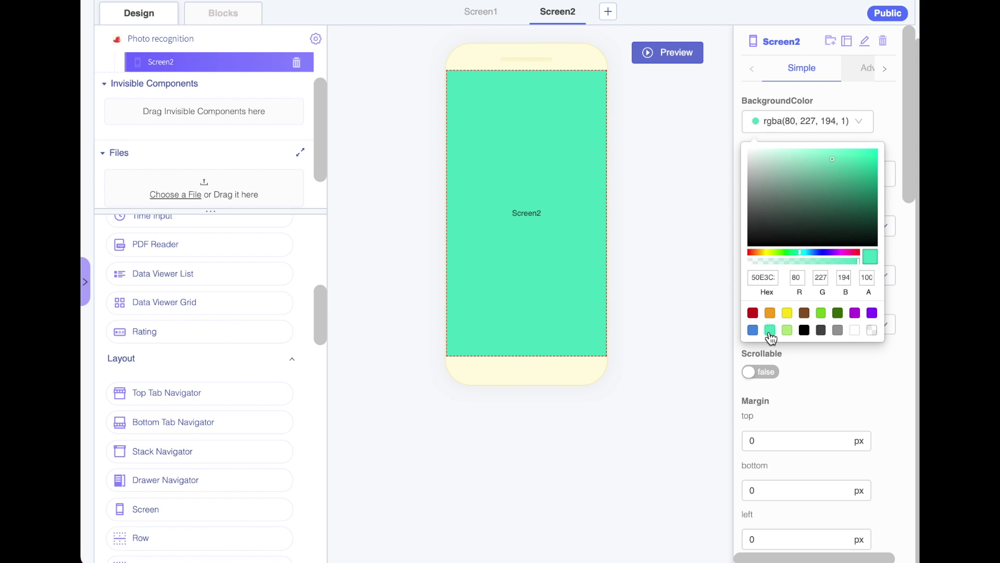
{"action": "left_click", "coordinate": [676, 244]}
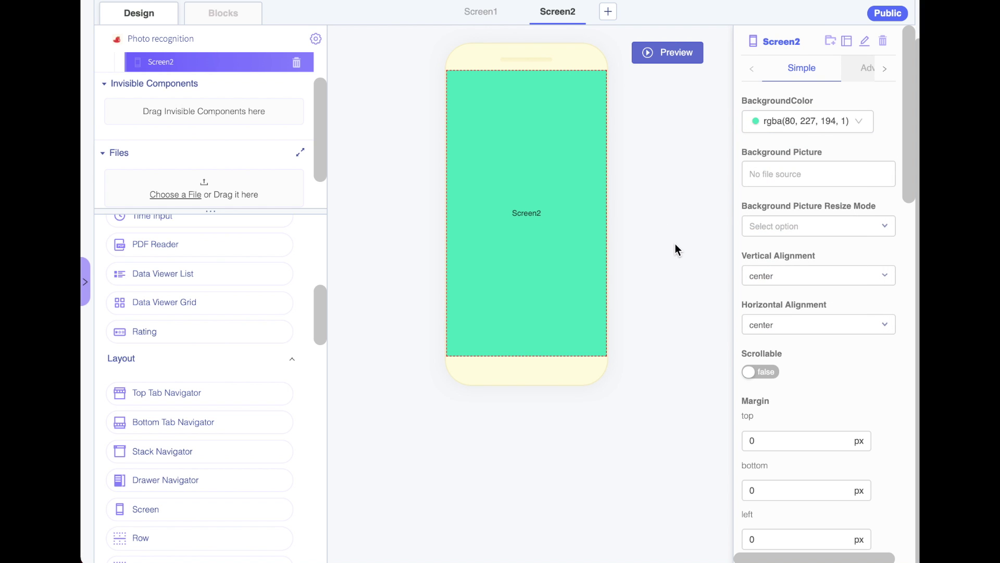
{"action": "left_click", "coordinate": [488, 20]}
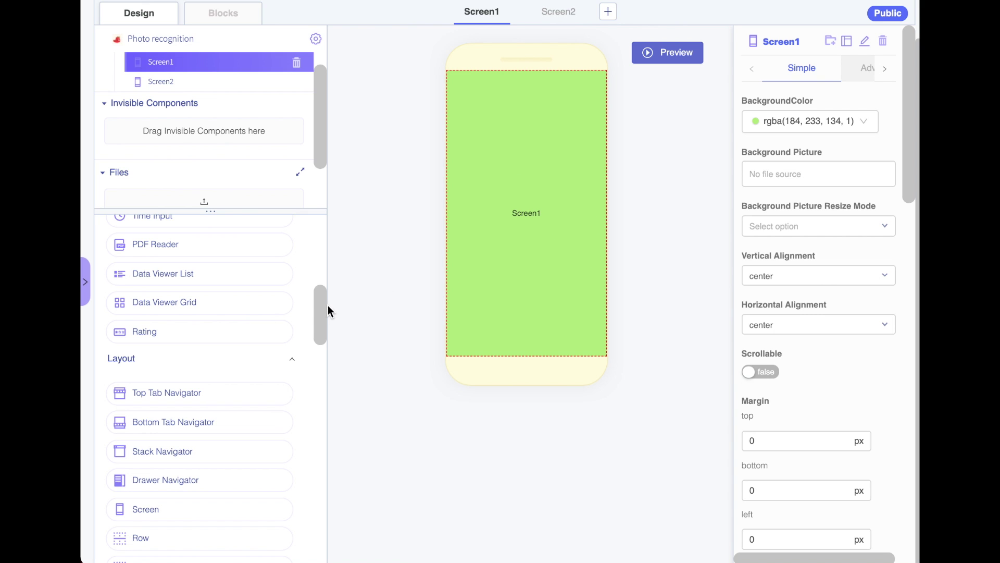
{"action": "left_click_drag", "start_coordinate": [327, 305], "coordinate": [324, 188]}
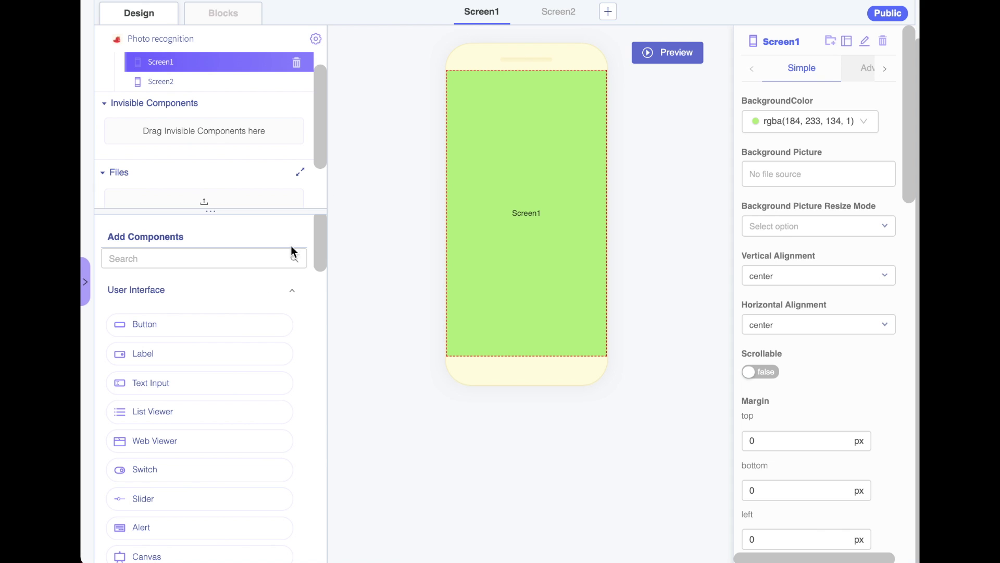
- Add a button to the middle of Screen1 and change its text to 'Camera'
{"action": "left_click_drag", "start_coordinate": [233, 324], "coordinate": [525, 289]}
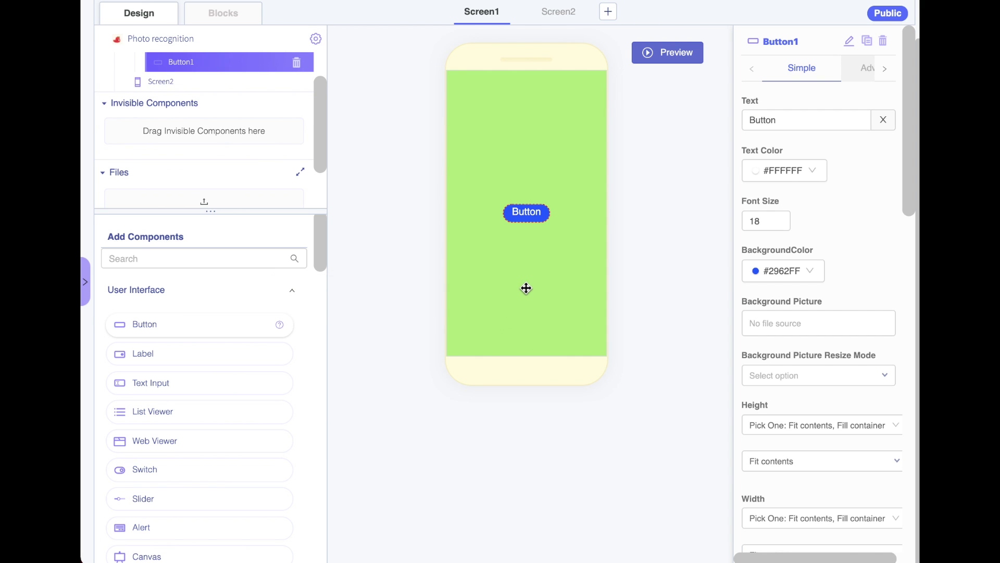
{"action": "double_click", "coordinate": [791, 121]}
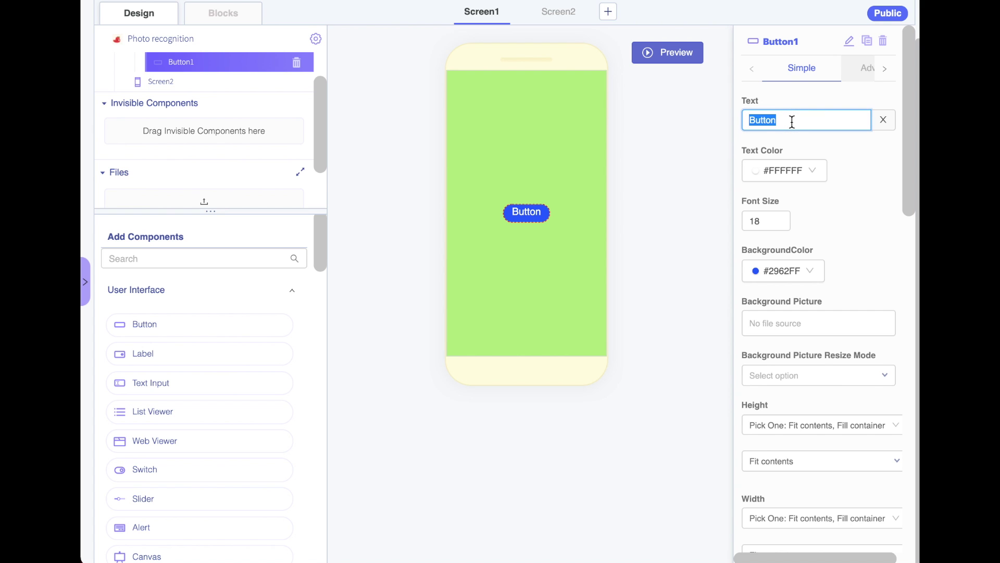
{"action": "type", "text": "Camera"}
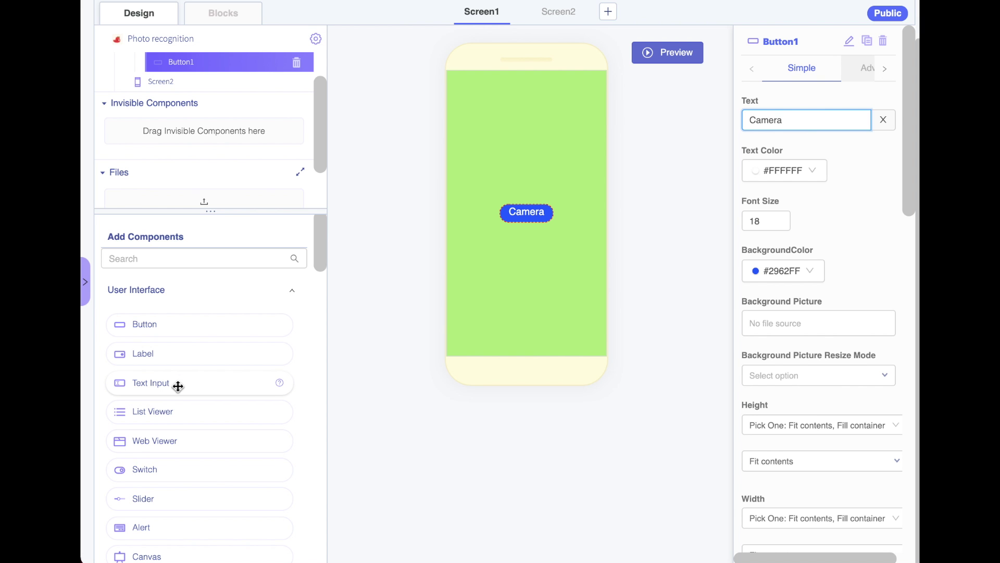
{"action": "scroll", "coordinate": [178, 389], "scroll_direction": "down", "scroll_amount": 1}
{"action": "scroll", "coordinate": [176, 389], "scroll_direction": "down", "scroll_amount": 3}
{"action": "scroll", "coordinate": [177, 388], "scroll_direction": "down", "scroll_amount": 2}
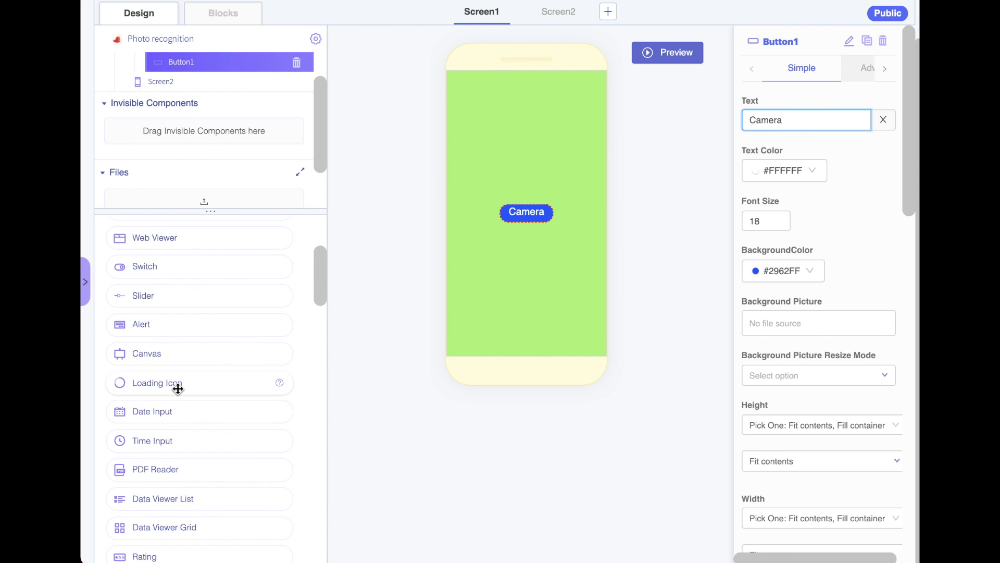
{"action": "scroll", "coordinate": [177, 386], "scroll_direction": "down", "scroll_amount": 3}
{"action": "scroll", "coordinate": [180, 376], "scroll_direction": "down", "scroll_amount": 2}
{"action": "scroll", "coordinate": [179, 377], "scroll_direction": "down", "scroll_amount": 5}
{"action": "scroll", "coordinate": [180, 376], "scroll_direction": "down", "scroll_amount": 2}
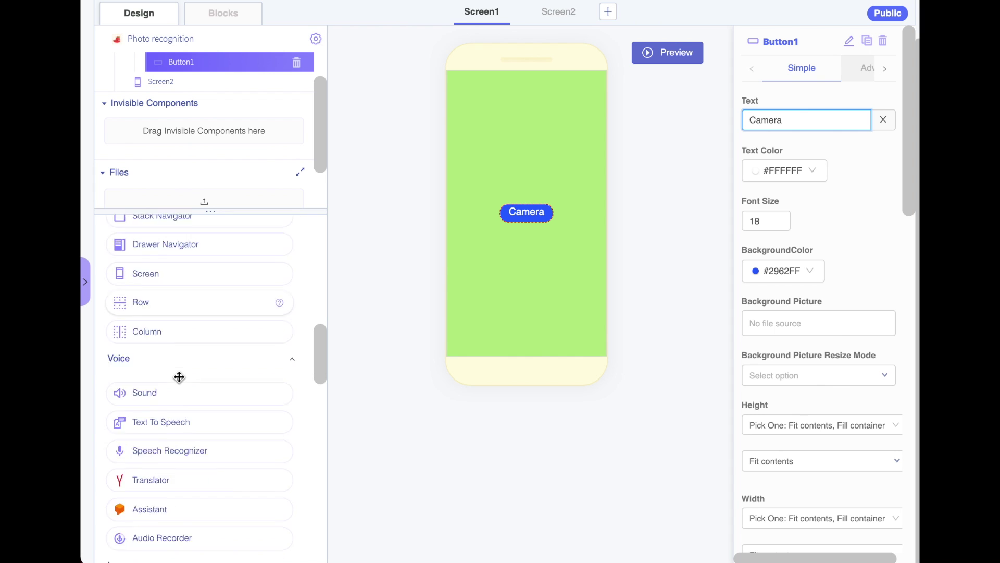
{"action": "scroll", "coordinate": [178, 378], "scroll_direction": "down", "scroll_amount": 4}
{"action": "scroll", "coordinate": [179, 377], "scroll_direction": "down", "scroll_amount": 4}
{"action": "left_click_drag", "start_coordinate": [162, 308], "coordinate": [507, 210]}
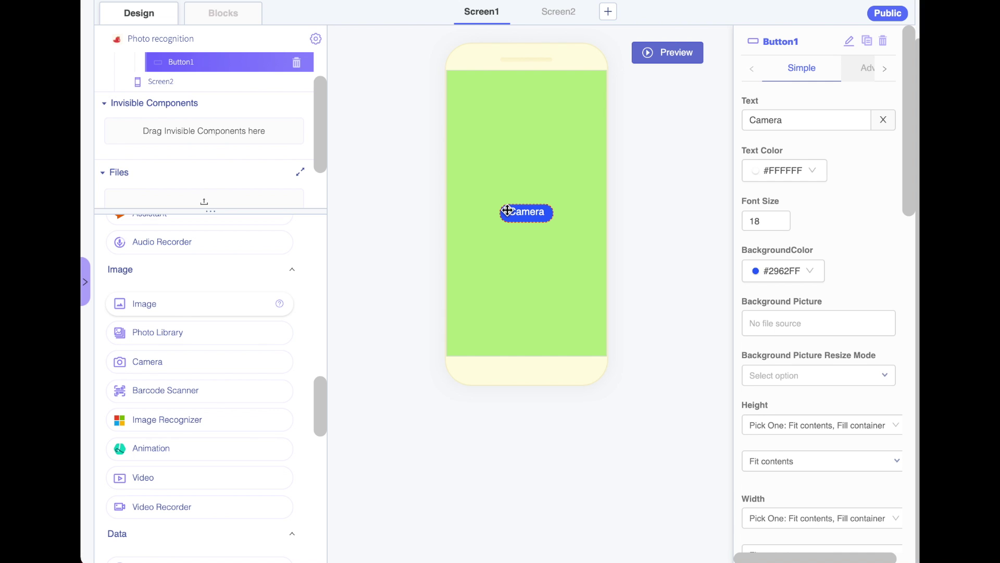
- Place an Image above the Camera button and a Label above the image, then check both
{"action": "left_click_drag", "start_coordinate": [507, 210], "coordinate": [508, 210]}
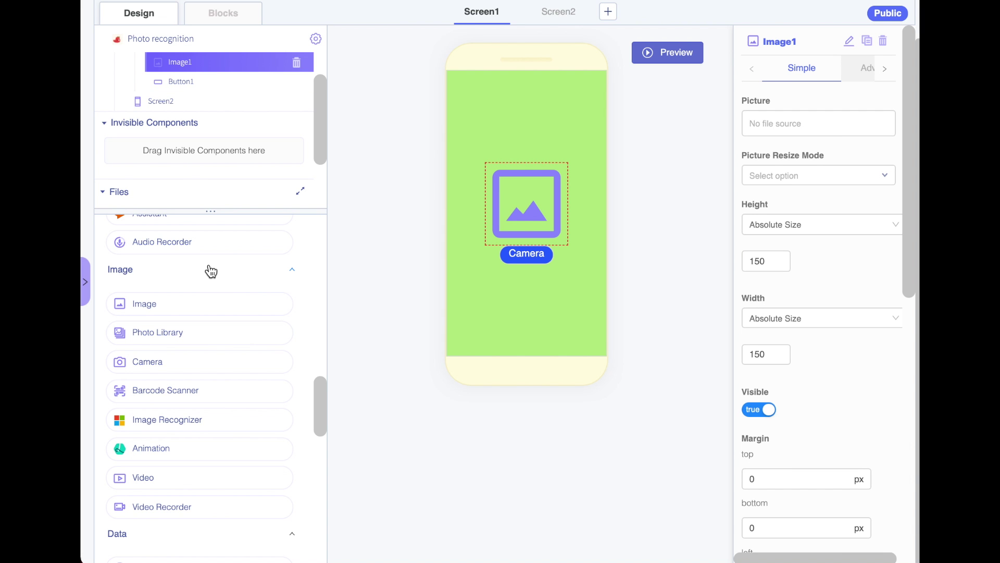
{"action": "mouse_move", "coordinate": [188, 332]}
{"action": "scroll", "coordinate": [189, 334], "scroll_direction": "up", "scroll_amount": 5}
{"action": "scroll", "coordinate": [190, 333], "scroll_direction": "up", "scroll_amount": 5}
{"action": "scroll", "coordinate": [190, 333], "scroll_direction": "up", "scroll_amount": 5}
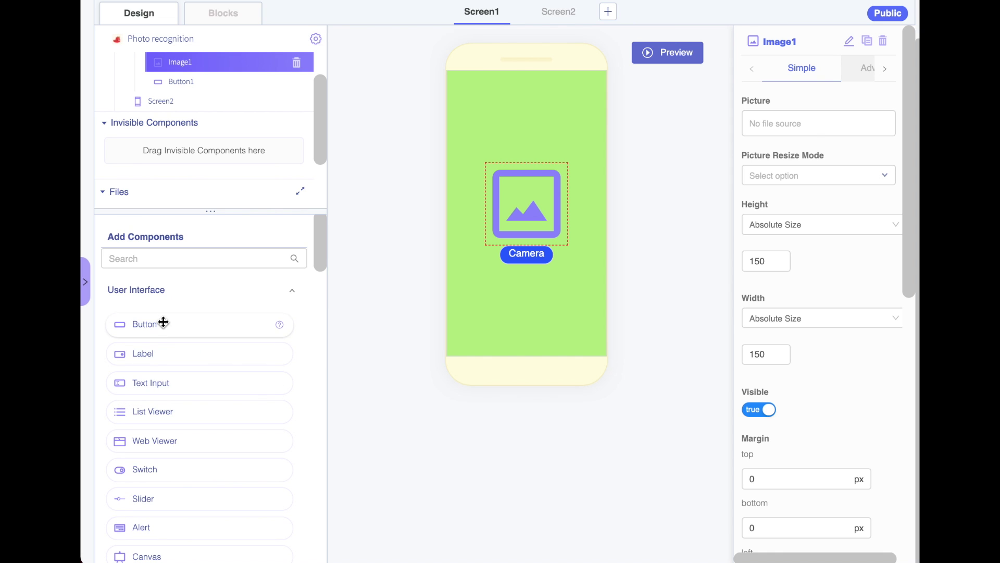
{"action": "left_click_drag", "start_coordinate": [151, 351], "coordinate": [530, 152]}
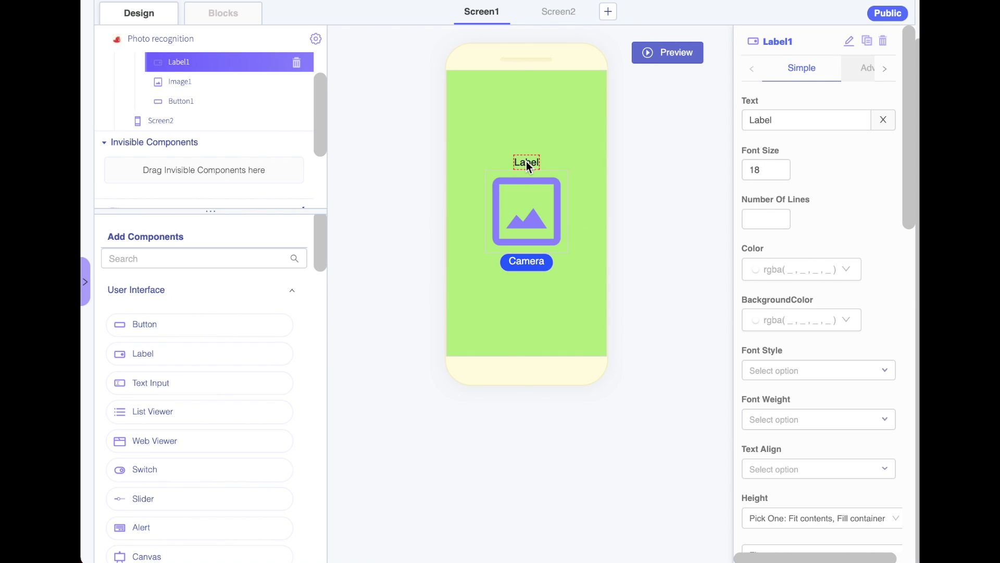
{"action": "left_click", "coordinate": [528, 188]}
{"action": "left_click", "coordinate": [544, 266]}
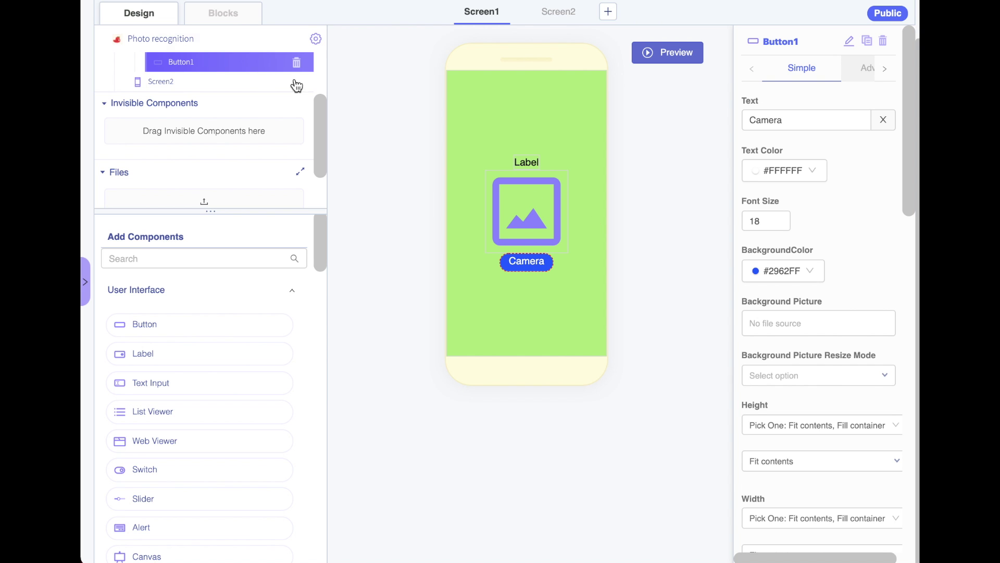
- Drag a 'when Button1 Click' event block from the Button1 drawer onto Screen1's workspace
{"action": "left_click", "coordinate": [230, 22]}
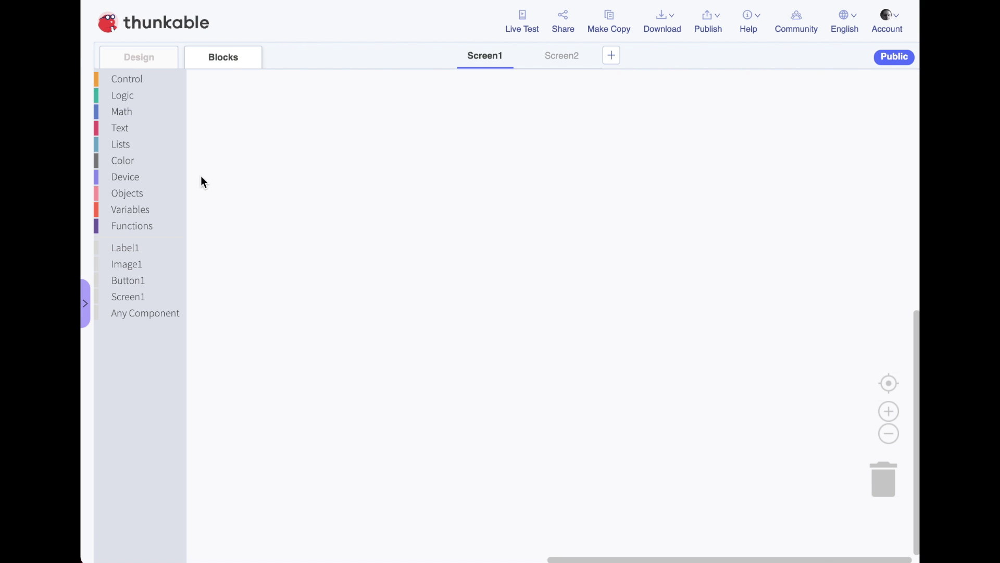
{"action": "left_click", "coordinate": [131, 281]}
{"action": "mouse_move", "coordinate": [214, 89]}
{"action": "left_mouse_down"}
{"action": "mouse_move", "coordinate": [540, 256]}
{"action": "mouse_move", "coordinate": [341, 182]}
{"action": "left_mouse_up"}
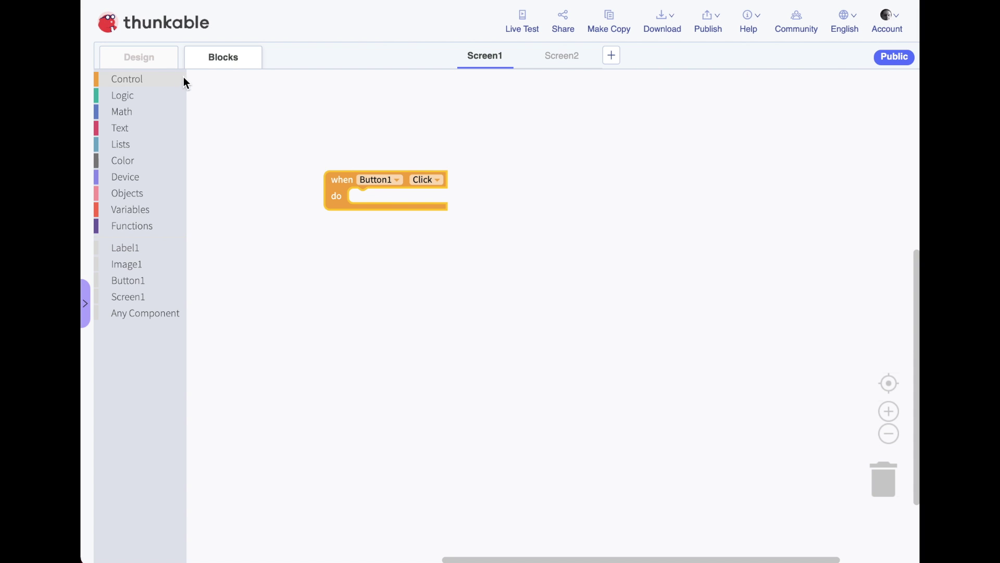
{"action": "left_click", "coordinate": [149, 59]}
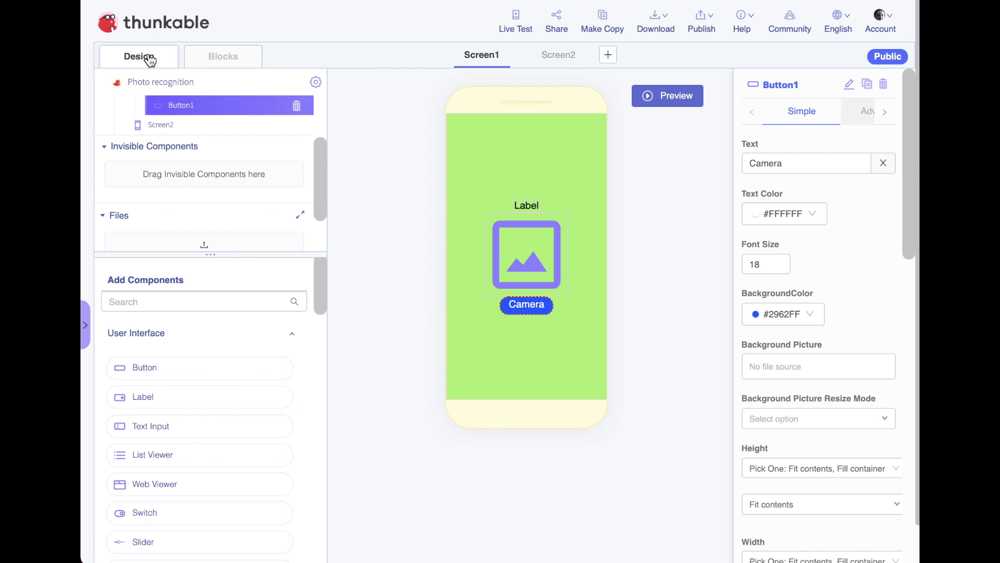
{"action": "scroll", "coordinate": [188, 447], "scroll_direction": "down", "scroll_amount": 1}
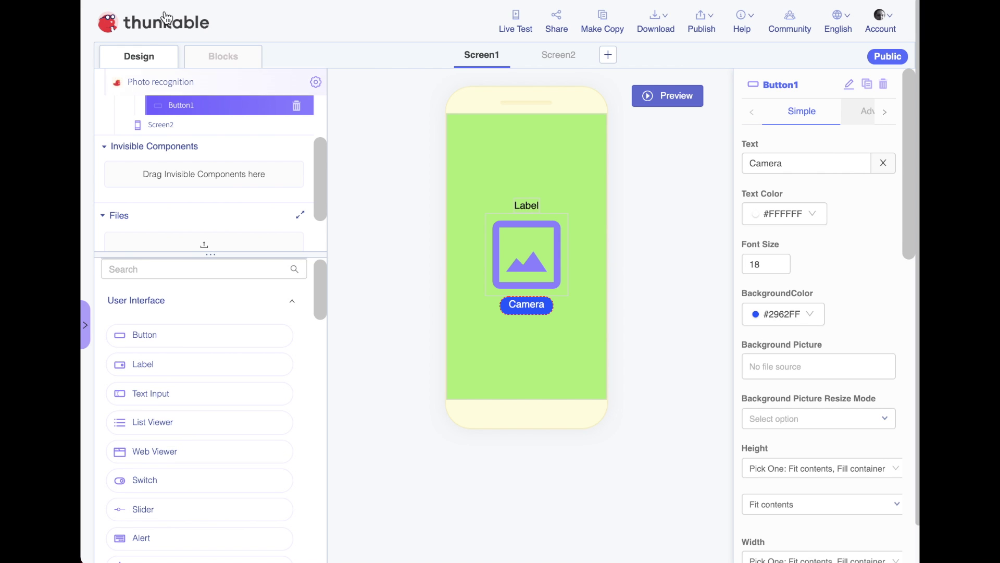
{"action": "scroll", "coordinate": [161, 414], "scroll_direction": "down", "scroll_amount": 2}
{"action": "scroll", "coordinate": [162, 415], "scroll_direction": "down", "scroll_amount": 3}
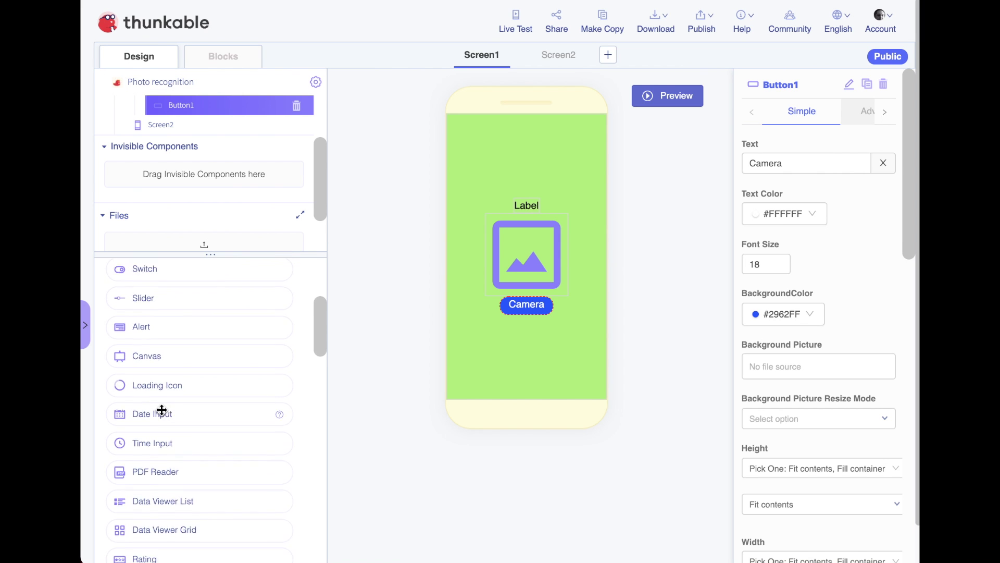
{"action": "scroll", "coordinate": [161, 412], "scroll_direction": "down", "scroll_amount": 2}
{"action": "scroll", "coordinate": [161, 410], "scroll_direction": "down", "scroll_amount": 5}
{"action": "scroll", "coordinate": [162, 409], "scroll_direction": "down", "scroll_amount": 5}
{"action": "scroll", "coordinate": [161, 415], "scroll_direction": "down", "scroll_amount": 3}
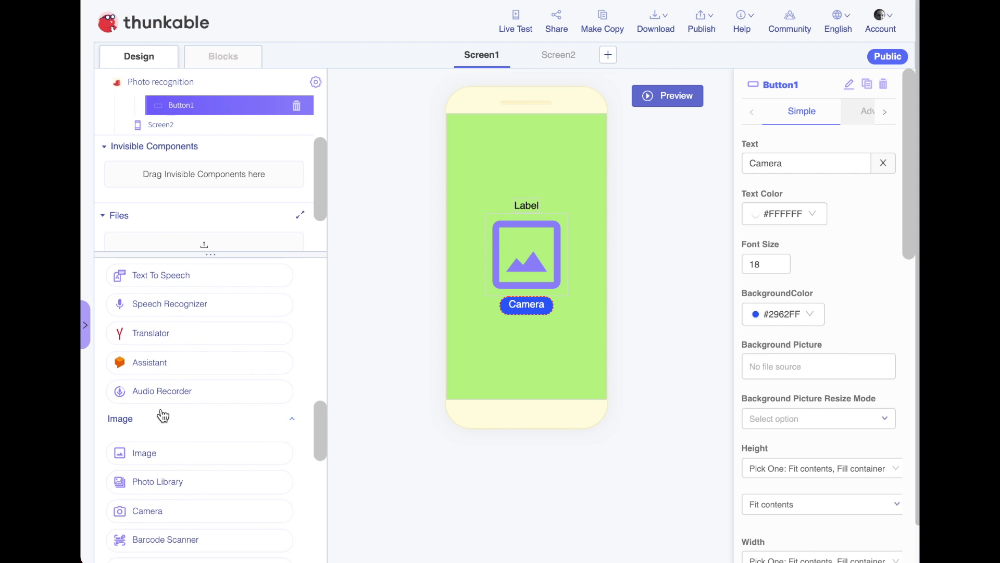
{"action": "scroll", "coordinate": [162, 414], "scroll_direction": "up", "scroll_amount": 1}
{"action": "scroll", "coordinate": [162, 415], "scroll_direction": "down", "scroll_amount": 2}
{"action": "scroll", "coordinate": [161, 415], "scroll_direction": "down", "scroll_amount": 1}
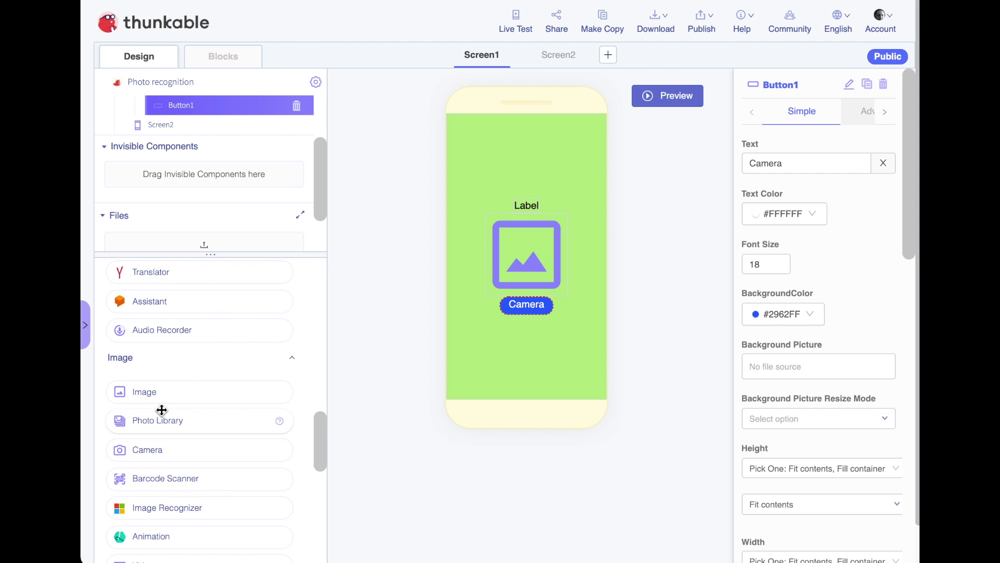
{"action": "scroll", "coordinate": [161, 411], "scroll_direction": "down", "scroll_amount": 2}
{"action": "scroll", "coordinate": [161, 411], "scroll_direction": "down", "scroll_amount": 3}
{"action": "scroll", "coordinate": [161, 410], "scroll_direction": "down", "scroll_amount": 2}
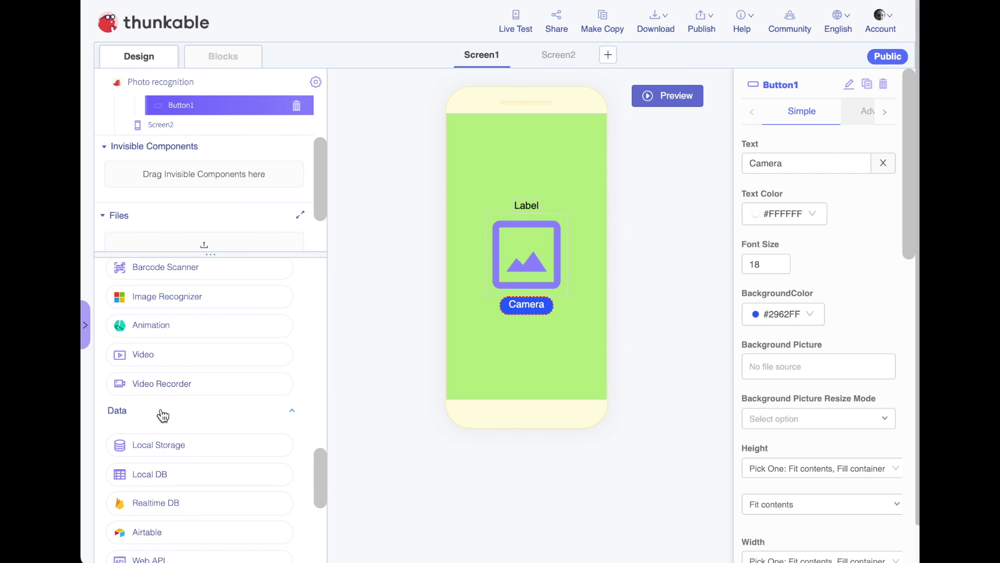
{"action": "scroll", "coordinate": [161, 409], "scroll_direction": "down", "scroll_amount": 3}
{"action": "scroll", "coordinate": [161, 410], "scroll_direction": "down", "scroll_amount": 3}
{"action": "scroll", "coordinate": [169, 375], "scroll_direction": "down", "scroll_amount": 2}
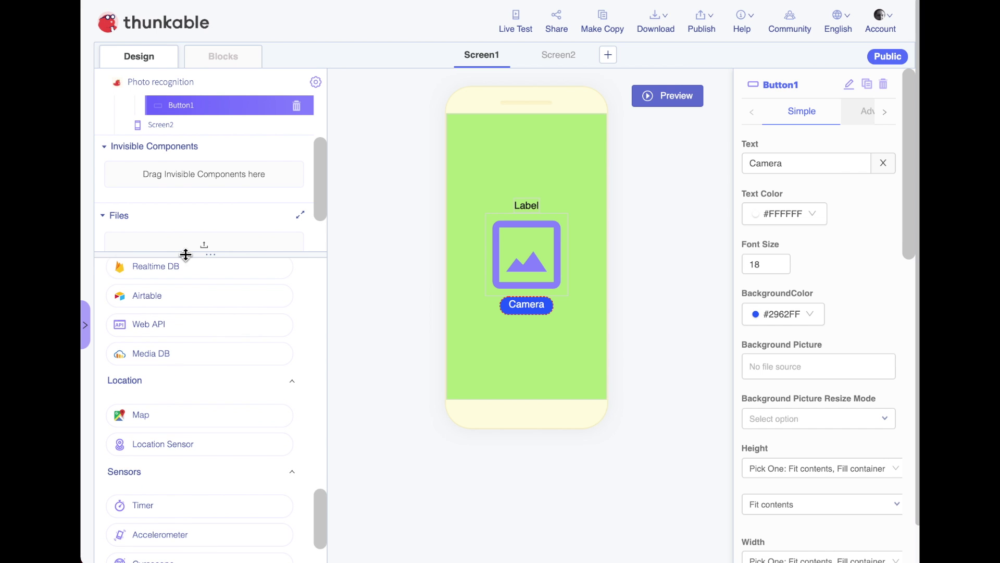
{"action": "scroll", "coordinate": [179, 288], "scroll_direction": "up", "scroll_amount": 10}
- Search components for 'camer' and drop the Camera component onto Screen1 as Camera1
{"action": "left_click", "coordinate": [179, 300]}
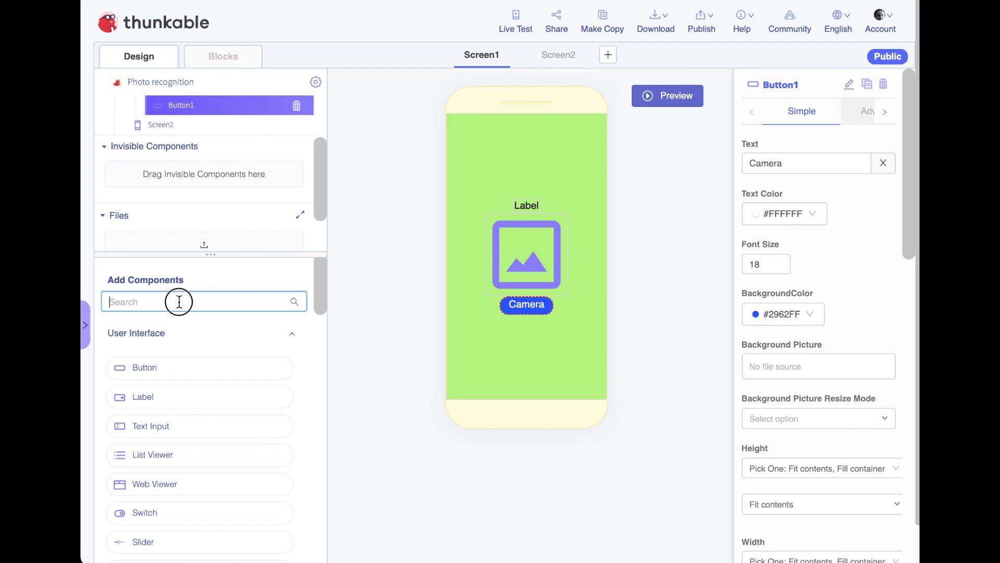
{"action": "type", "text": "camer"}
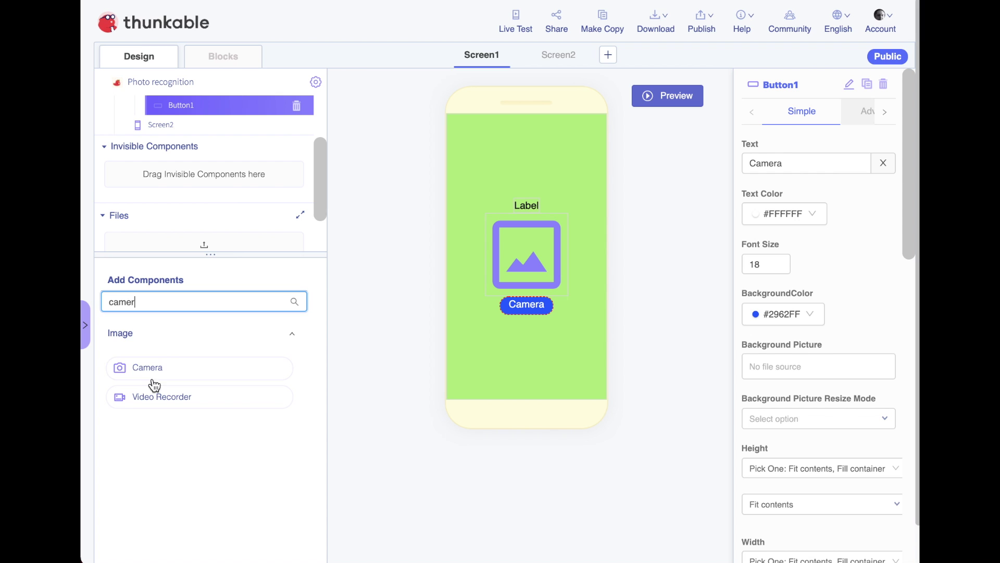
{"action": "left_click_drag", "start_coordinate": [150, 367], "coordinate": [287, 338]}
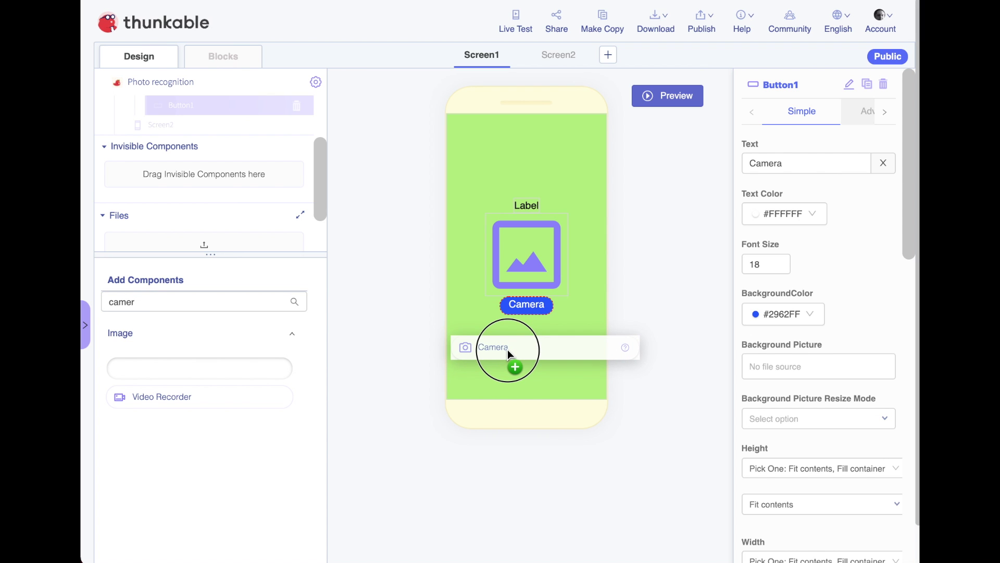
{"action": "left_click_drag", "start_coordinate": [287, 339], "coordinate": [511, 353]}
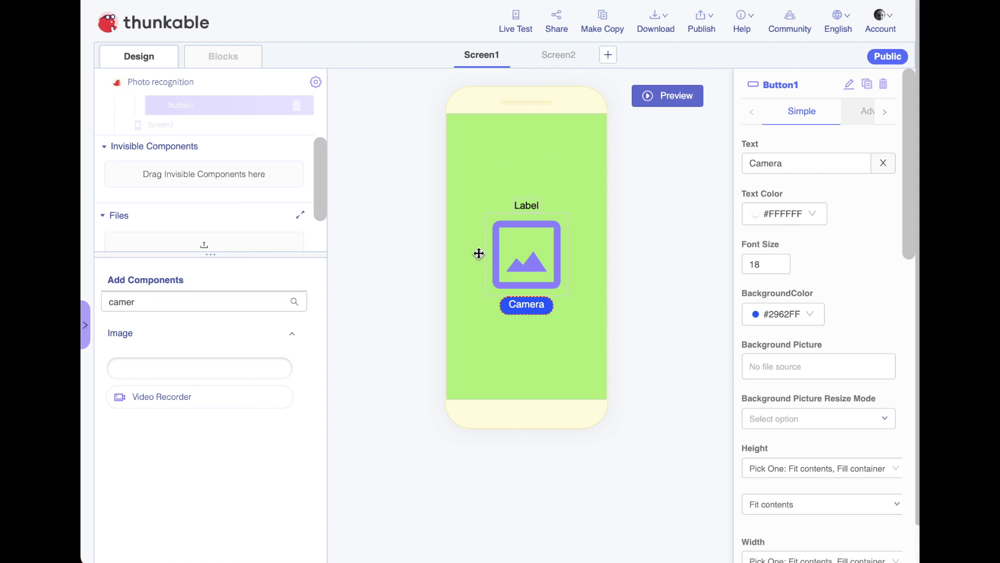
{"action": "left_click_drag", "start_coordinate": [478, 253], "coordinate": [557, 391]}
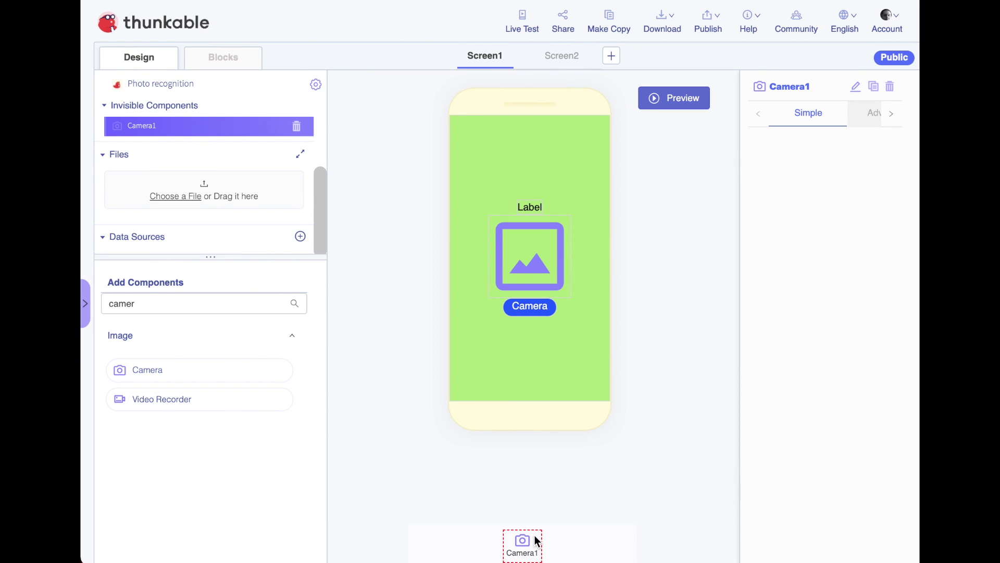
{"action": "left_click", "coordinate": [216, 62]}
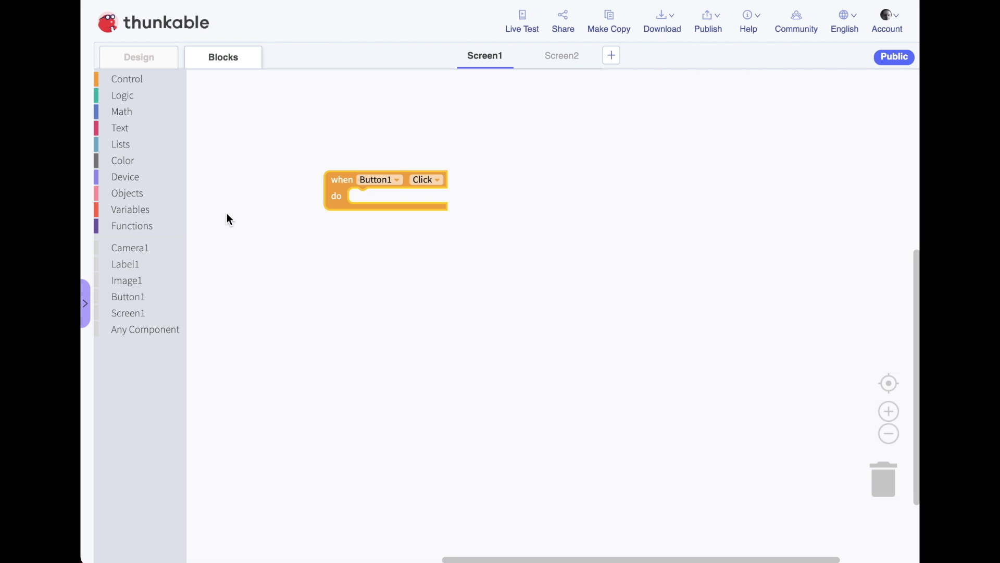
- Make Button1's Click event call Camera1's take photo
{"action": "left_click", "coordinate": [135, 249]}
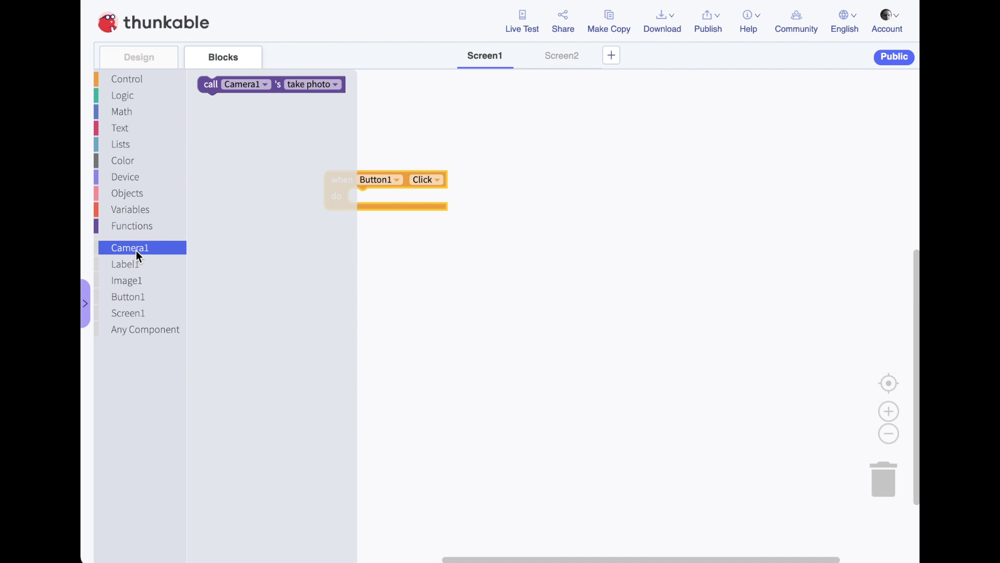
{"action": "left_click", "coordinate": [204, 93]}
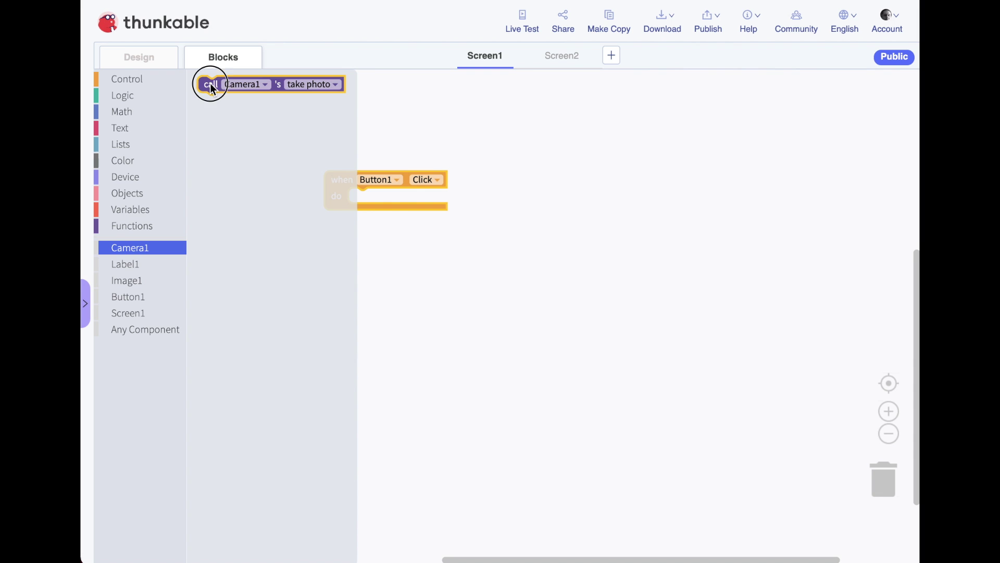
{"action": "mouse_move", "coordinate": [210, 85]}
{"action": "left_mouse_down"}
{"action": "mouse_move", "coordinate": [374, 319]}
{"action": "mouse_move", "coordinate": [367, 201]}
{"action": "left_mouse_up"}
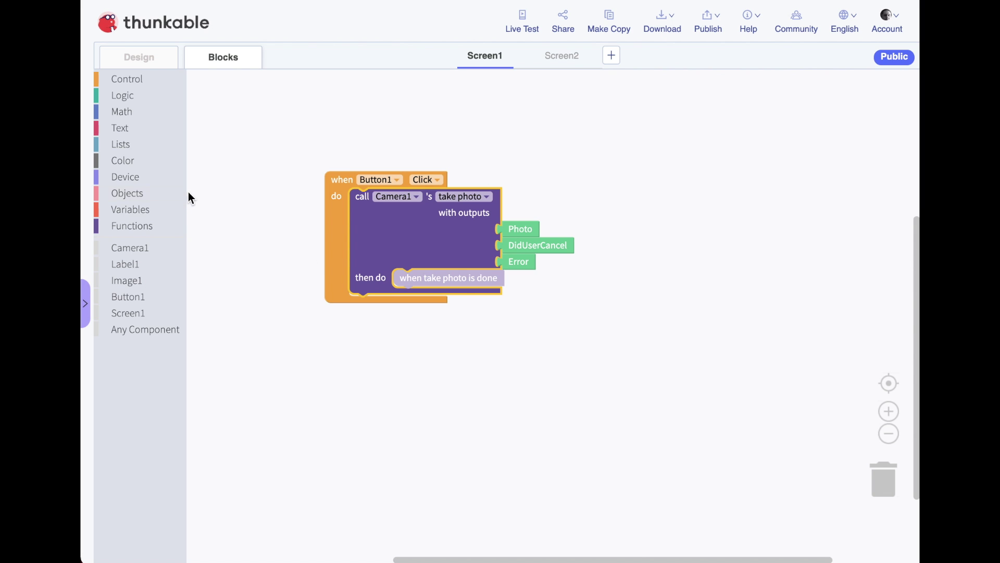
- Set Image1's Picture to the taken Photo after the camera call
{"action": "left_click", "coordinate": [129, 283]}
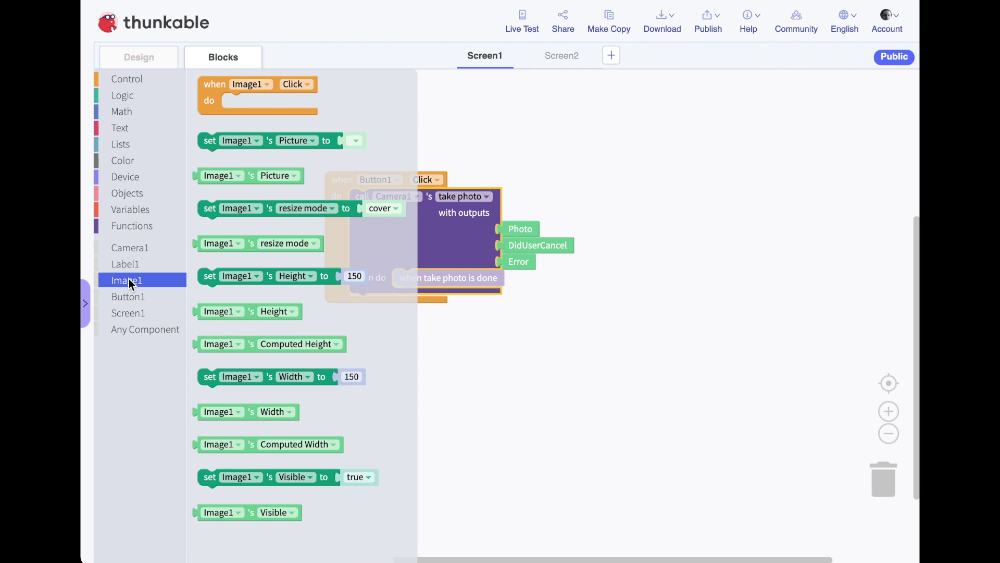
{"action": "left_click", "coordinate": [204, 142]}
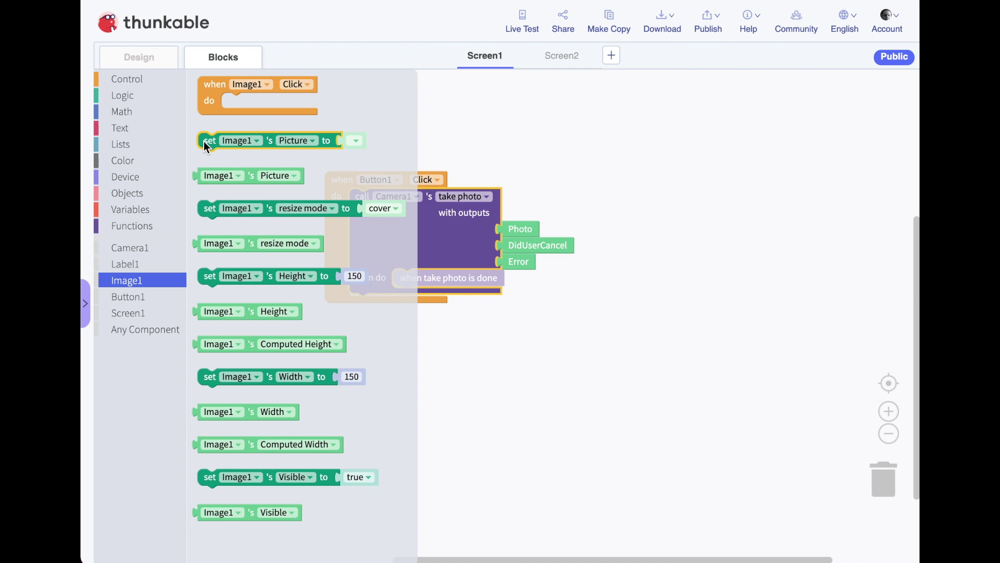
{"action": "mouse_move", "coordinate": [204, 142]}
{"action": "left_mouse_down"}
{"action": "mouse_move", "coordinate": [405, 300]}
{"action": "mouse_move", "coordinate": [402, 283]}
{"action": "left_mouse_up"}
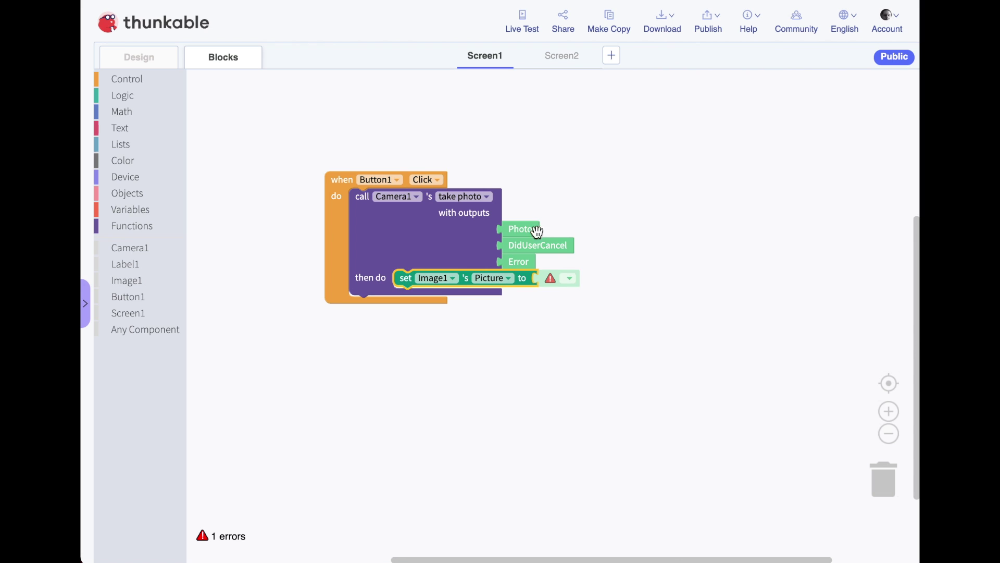
{"action": "left_click_drag", "start_coordinate": [528, 227], "coordinate": [568, 277]}
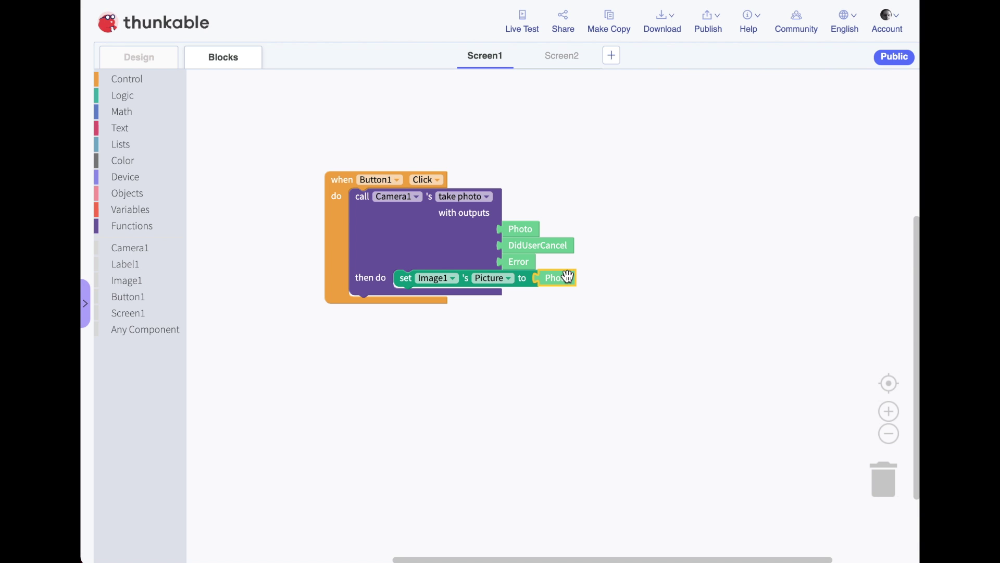
{"action": "left_click", "coordinate": [145, 59]}
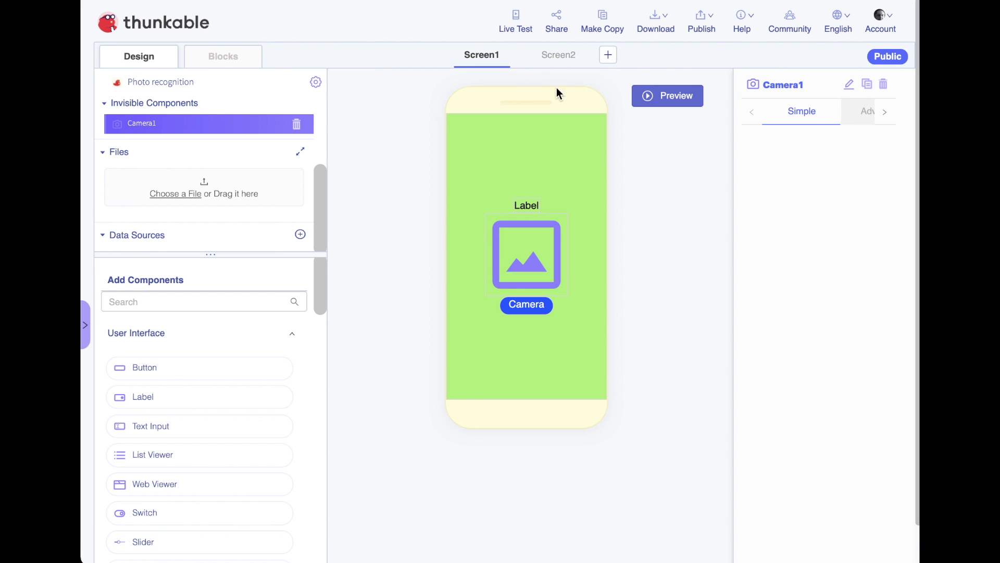
- Preview Screen1 and capture a test photo that shows in the image area
{"action": "left_click", "coordinate": [654, 95]}
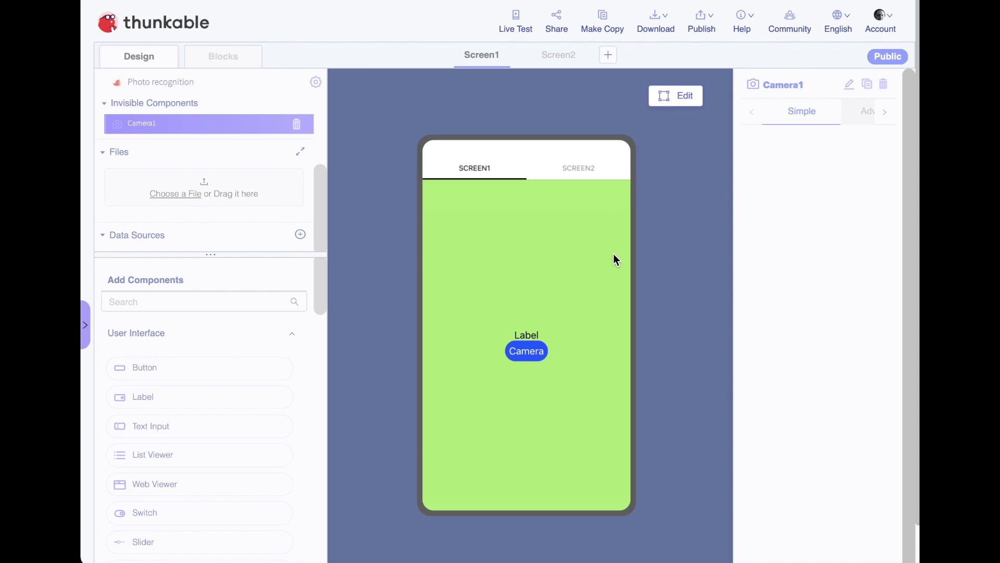
{"action": "left_click", "coordinate": [538, 357]}
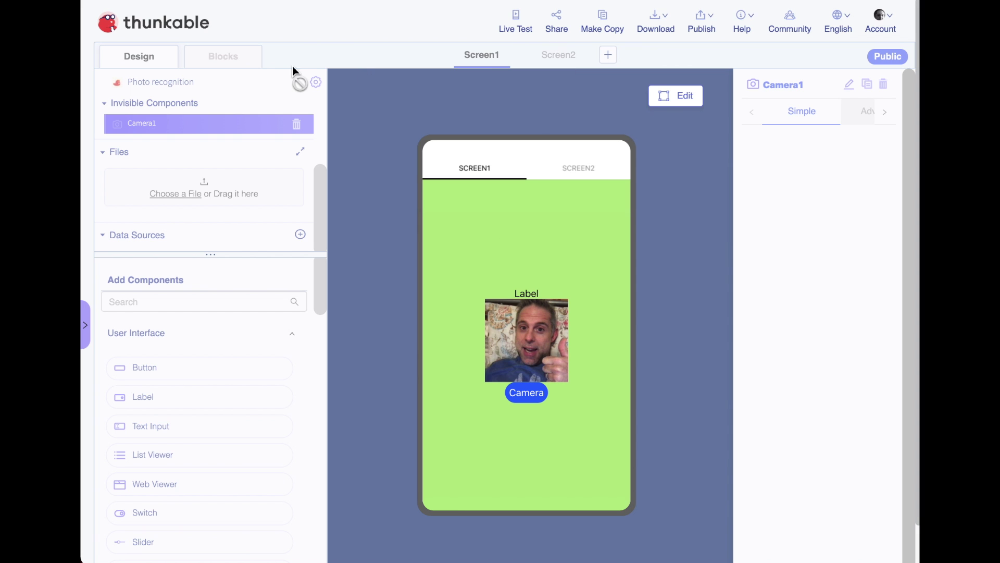
{"action": "left_click", "coordinate": [243, 58]}
{"action": "left_click", "coordinate": [678, 97]}
{"action": "left_click", "coordinate": [215, 67]}
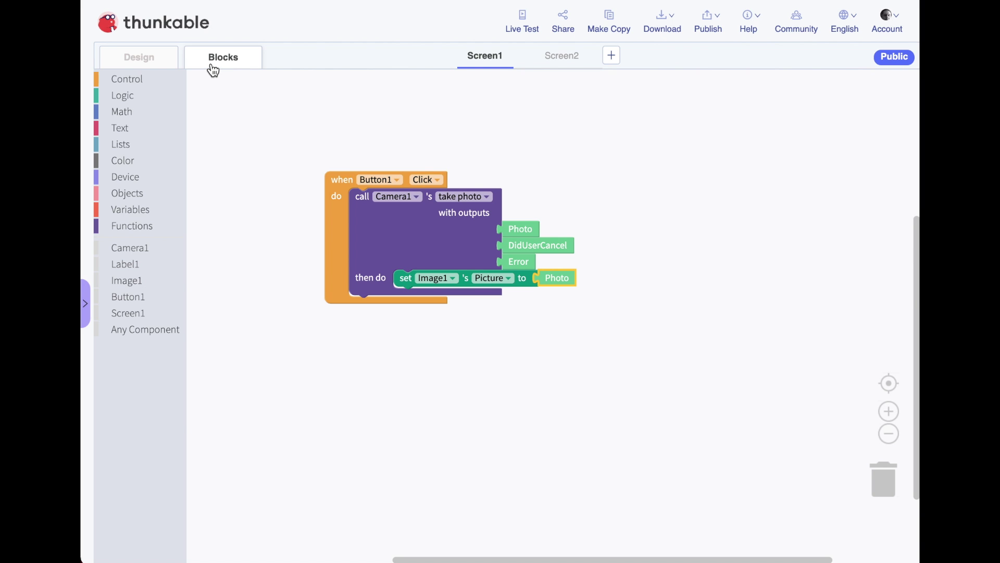
{"action": "left_click", "coordinate": [139, 58]}
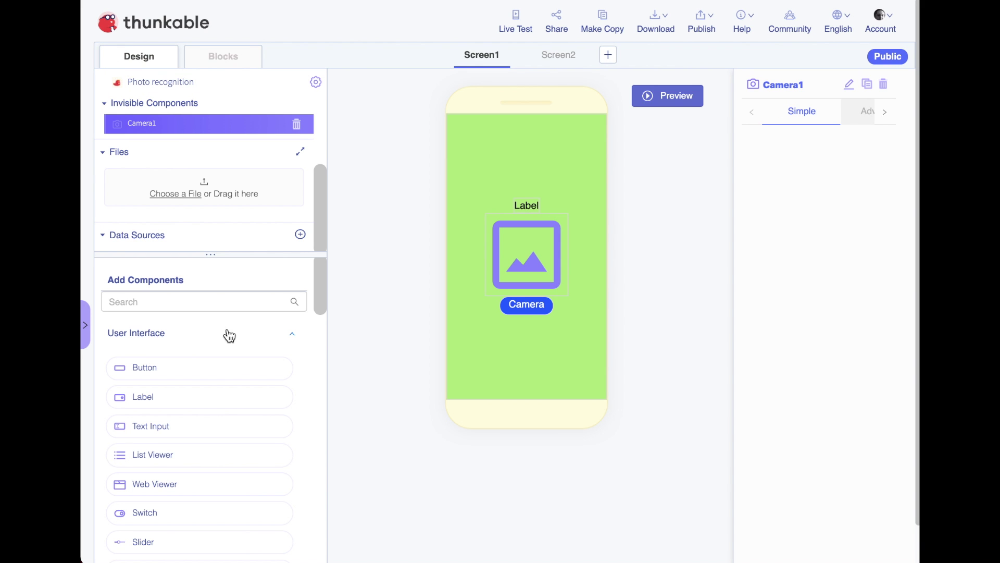
- Search 'ima' and drop Image Recognizer onto Screen1 as Image_Recognizer1
{"action": "left_click", "coordinate": [218, 301]}
{"action": "type", "text": "lm"}
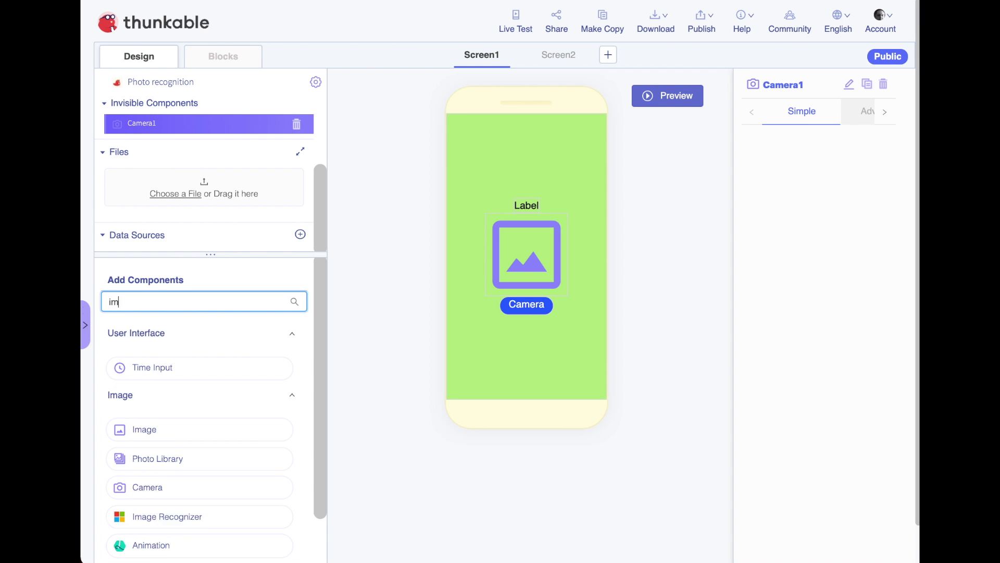
{"action": "type", "text": "a"}
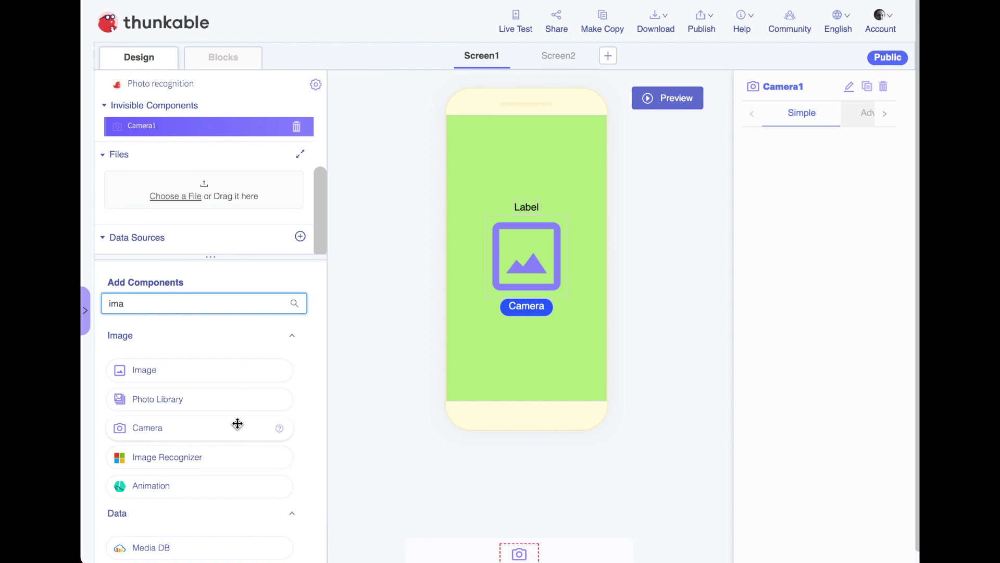
{"action": "left_click_drag", "start_coordinate": [216, 462], "coordinate": [541, 376]}
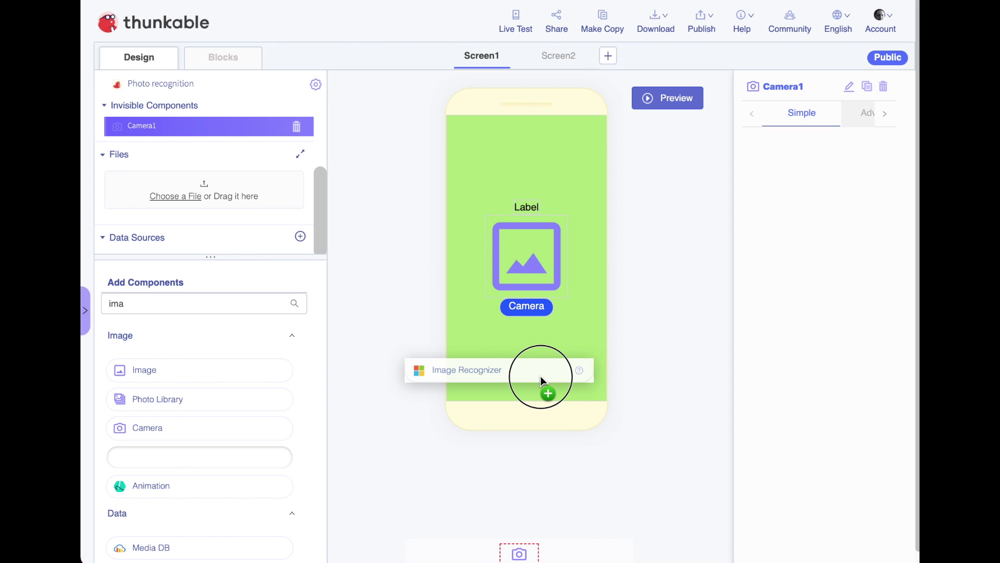
{"action": "left_click_drag", "start_coordinate": [539, 376], "coordinate": [541, 377]}
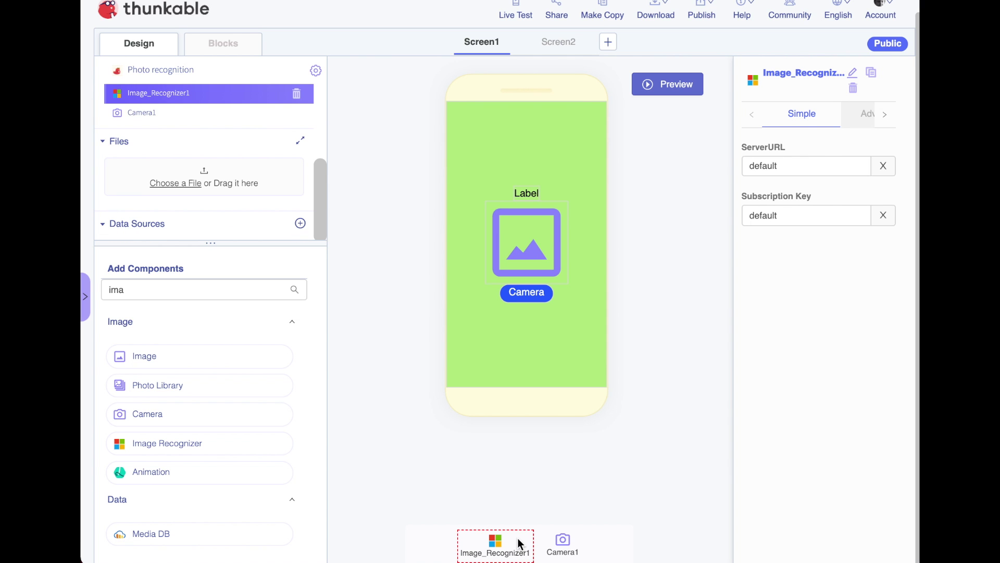
- Snap Image_Recognizer1's Upload call under the set Image1 Picture block
{"action": "left_click", "coordinate": [218, 41]}
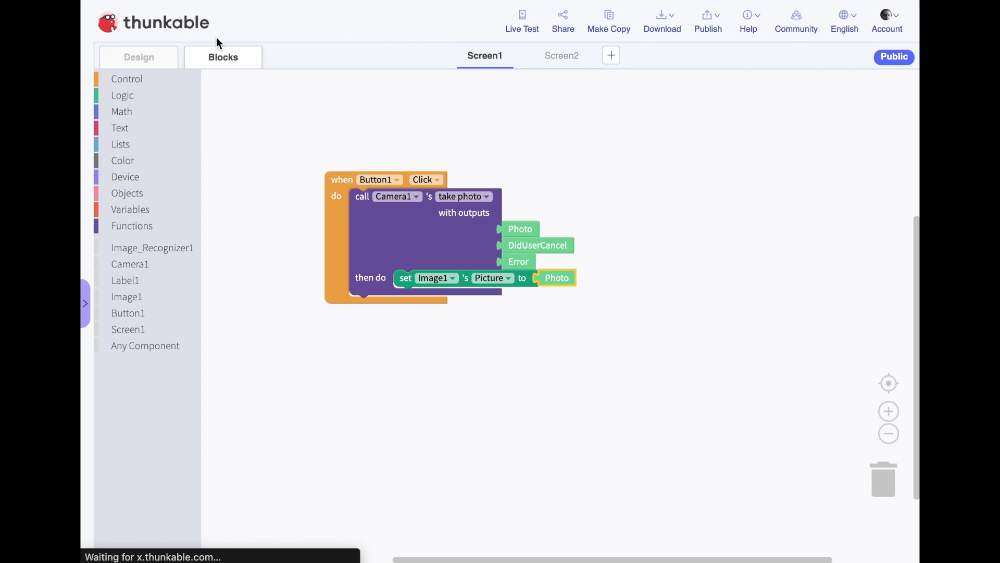
{"action": "left_click", "coordinate": [149, 254]}
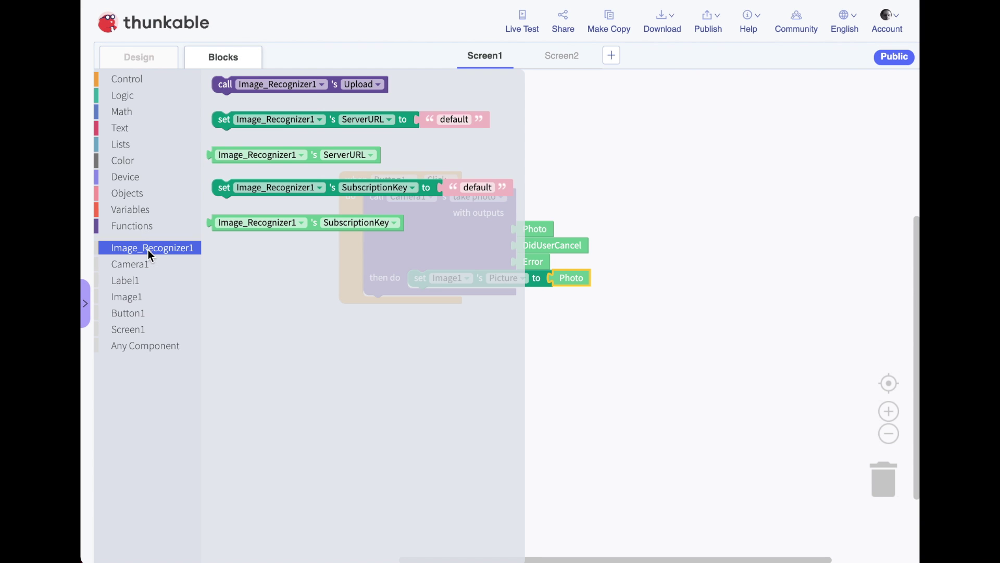
{"action": "left_click", "coordinate": [225, 89]}
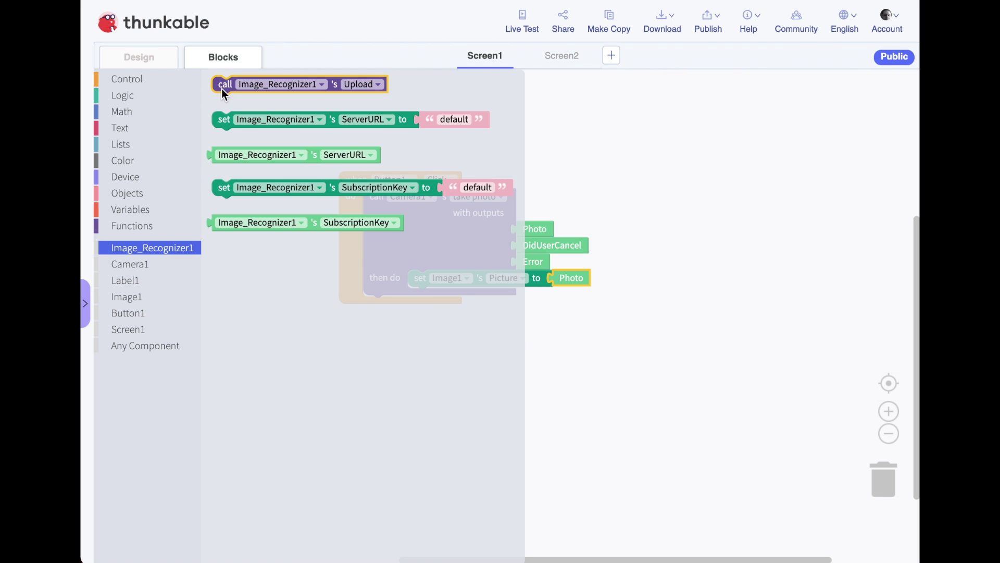
{"action": "left_click_drag", "start_coordinate": [219, 88], "coordinate": [334, 330]}
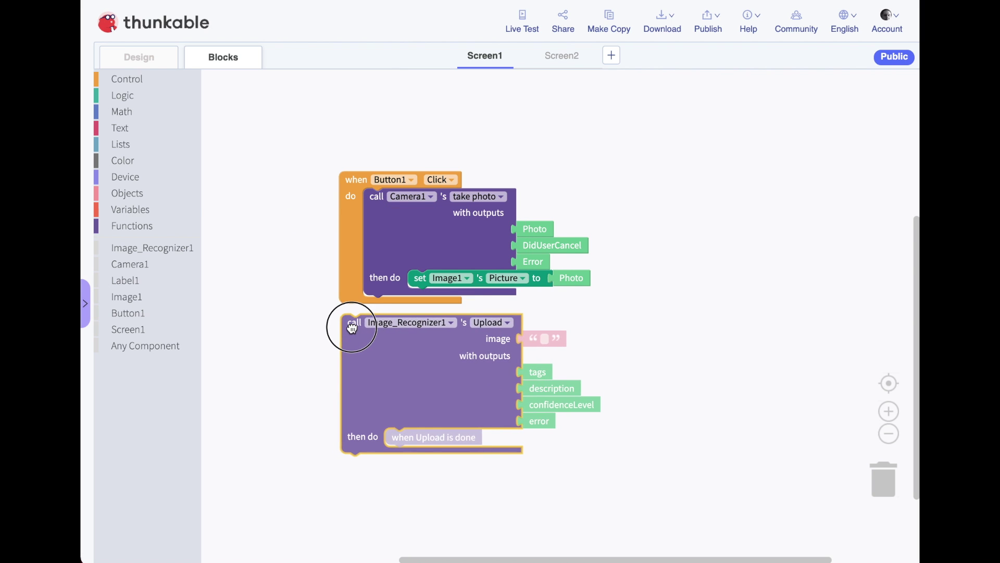
{"action": "left_click_drag", "start_coordinate": [335, 330], "coordinate": [415, 305]}
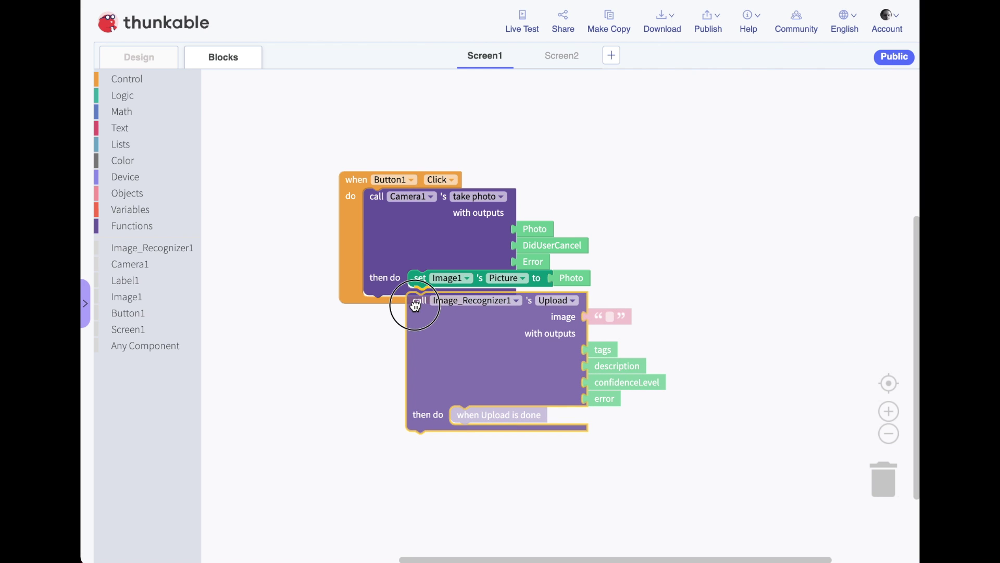
{"action": "left_click_drag", "start_coordinate": [415, 304], "coordinate": [413, 302]}
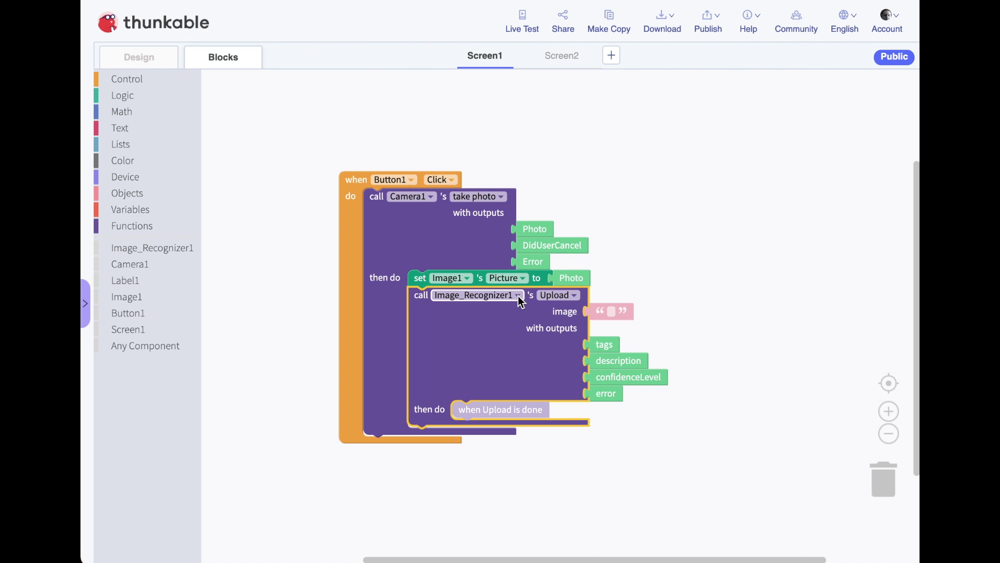
- Plug the taken Photo into the Upload call's image socket
{"action": "left_click_drag", "start_coordinate": [532, 229], "coordinate": [612, 318]}
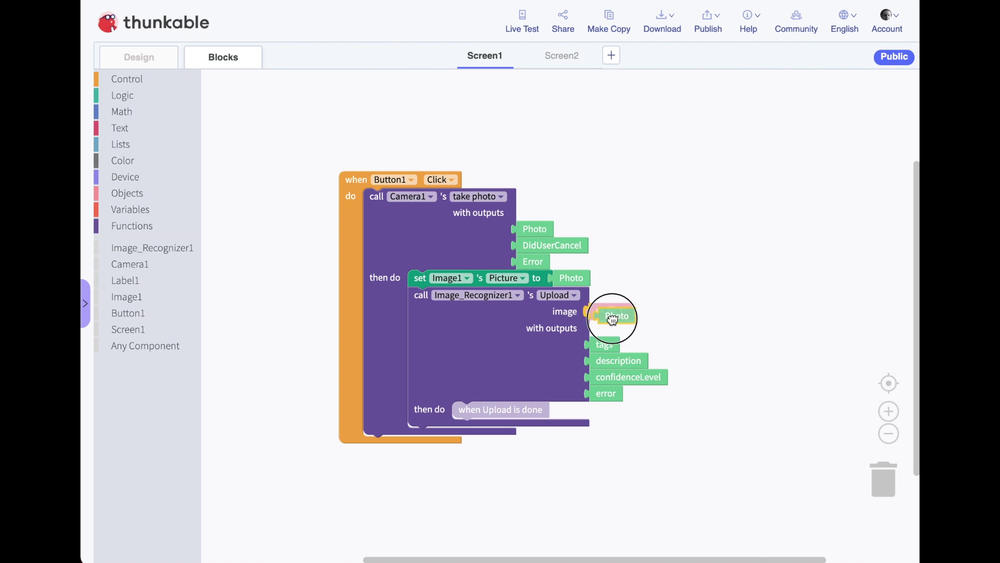
{"action": "left_click_drag", "start_coordinate": [612, 318], "coordinate": [606, 313]}
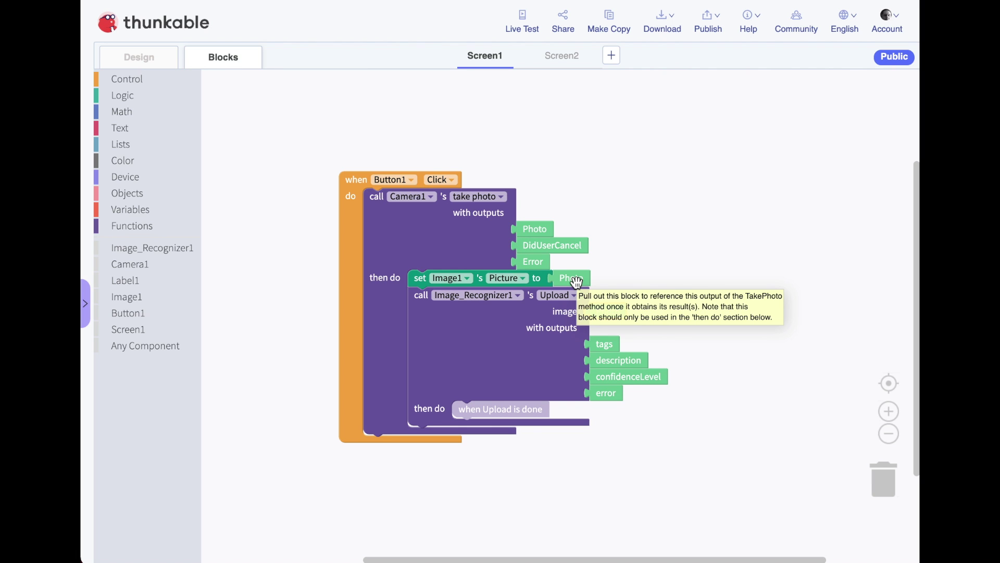
{"action": "left_click_drag", "start_coordinate": [574, 280], "coordinate": [601, 313]}
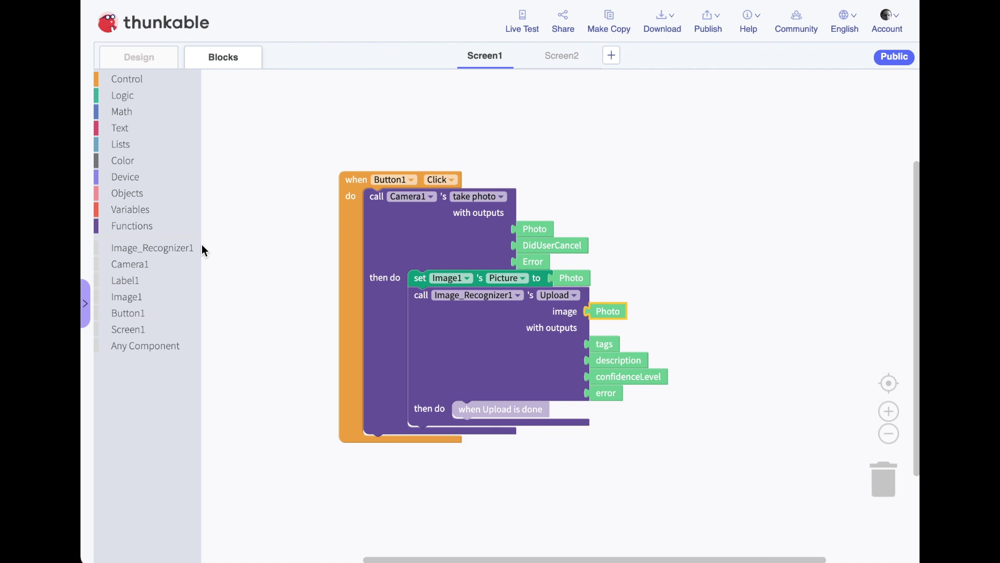
- When the upload finishes, set Label1's Text to the description output
{"action": "left_click", "coordinate": [132, 283]}
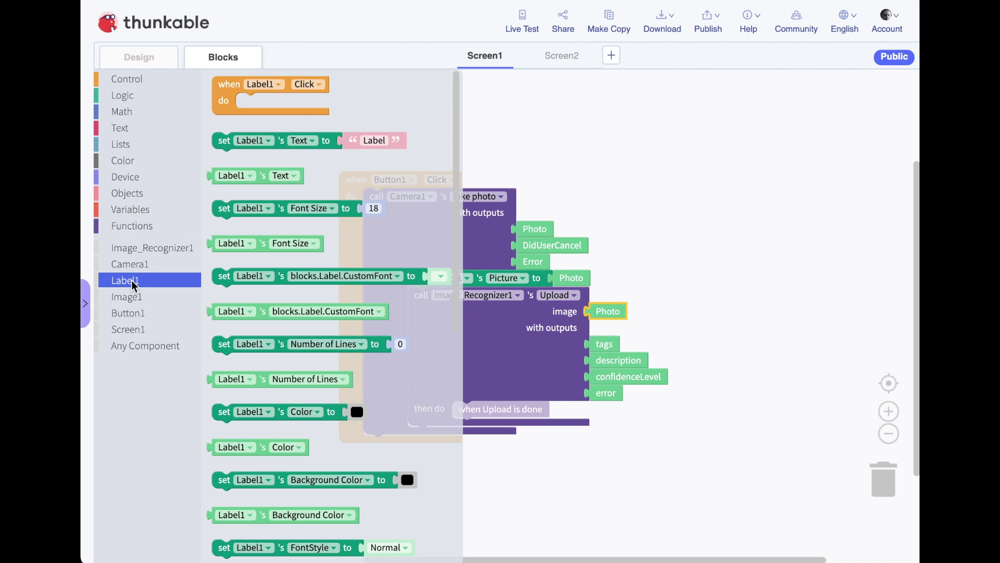
{"action": "left_click", "coordinate": [221, 142]}
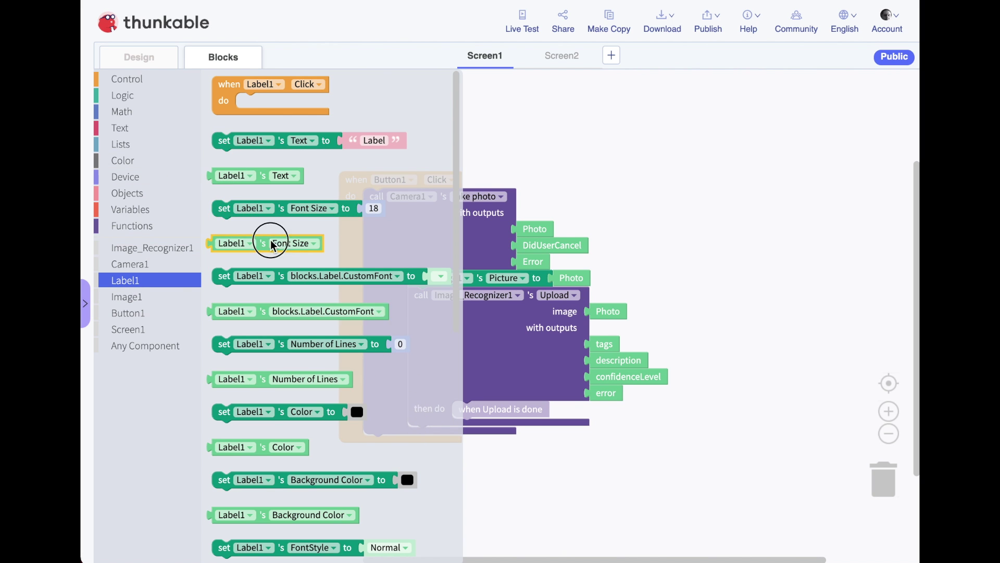
{"action": "left_click_drag", "start_coordinate": [224, 140], "coordinate": [489, 374]}
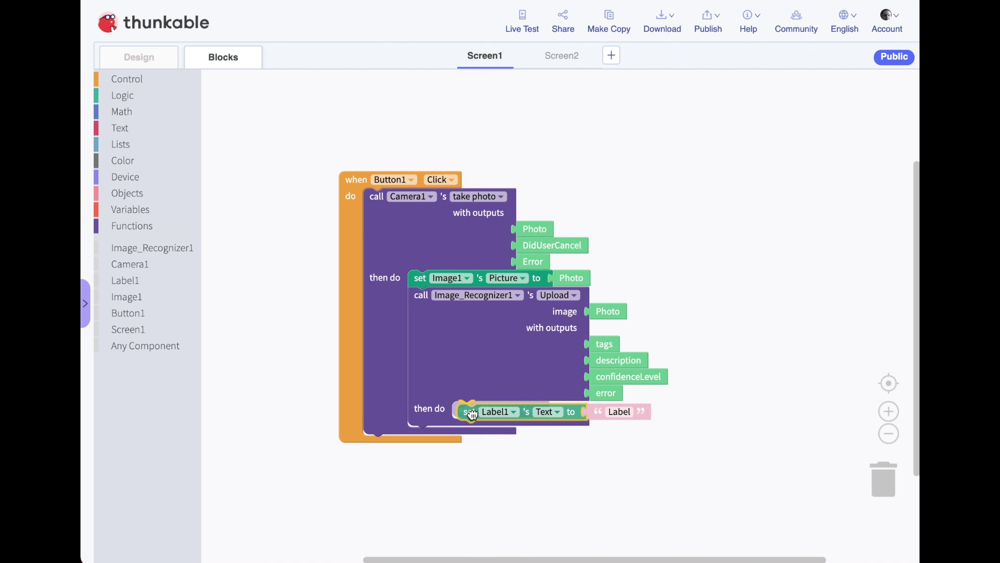
{"action": "left_click_drag", "start_coordinate": [489, 376], "coordinate": [472, 413]}
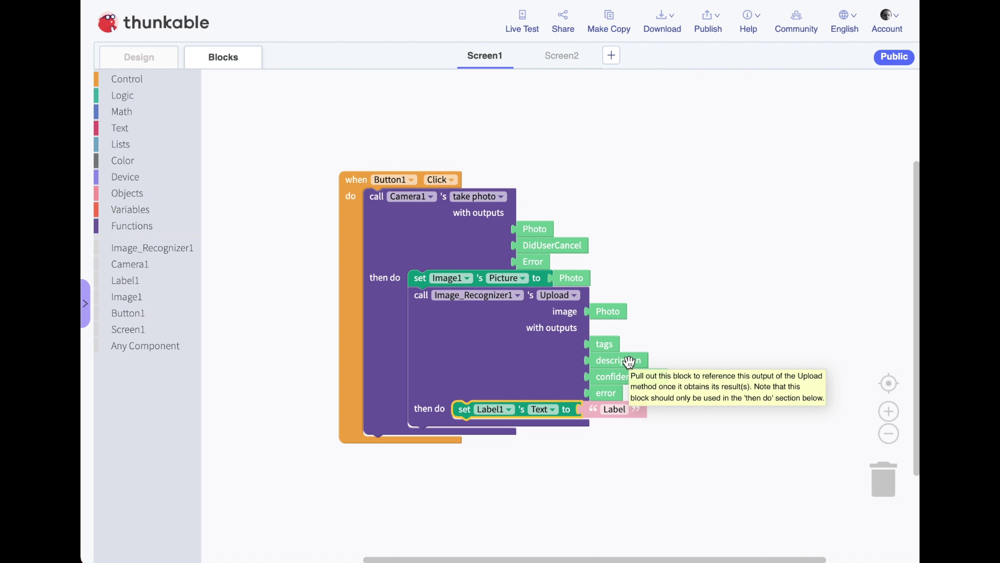
{"action": "left_click_drag", "start_coordinate": [628, 362], "coordinate": [662, 423]}
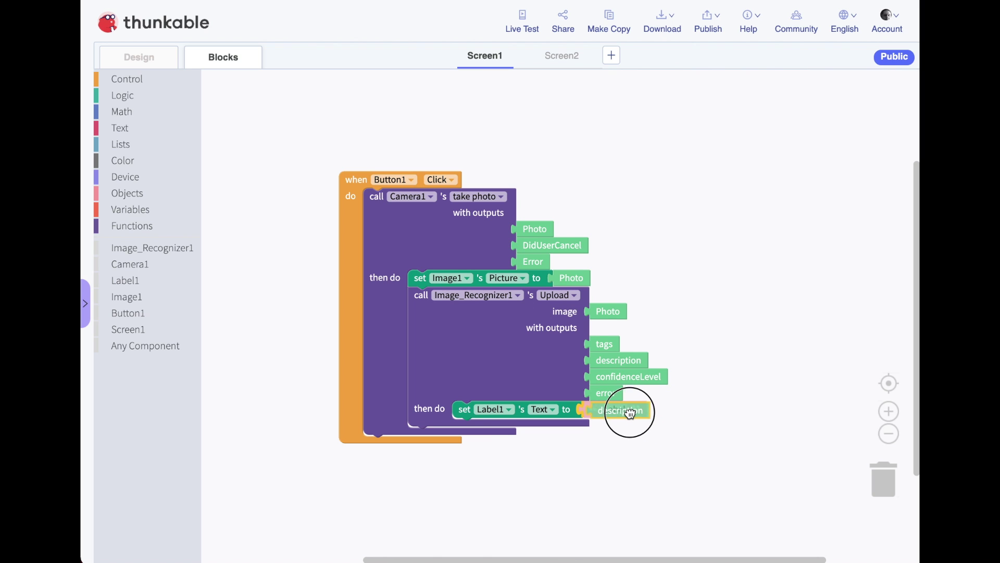
{"action": "left_click_drag", "start_coordinate": [662, 423], "coordinate": [626, 410]}
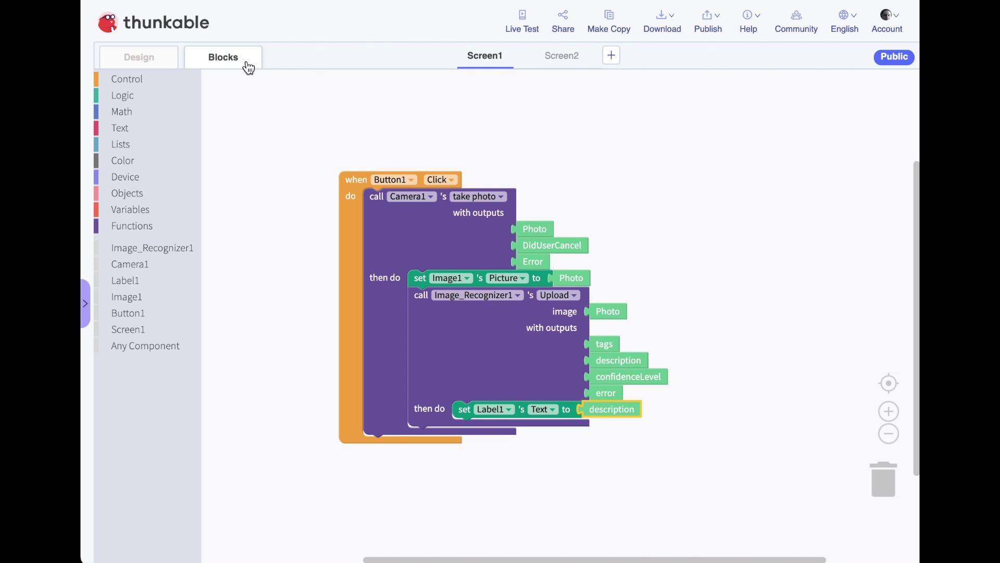
- Preview Screen1, take a photo, and confirm the caption 'a man sitting on a bed'
{"action": "left_click", "coordinate": [144, 60]}
{"action": "left_click", "coordinate": [670, 98]}
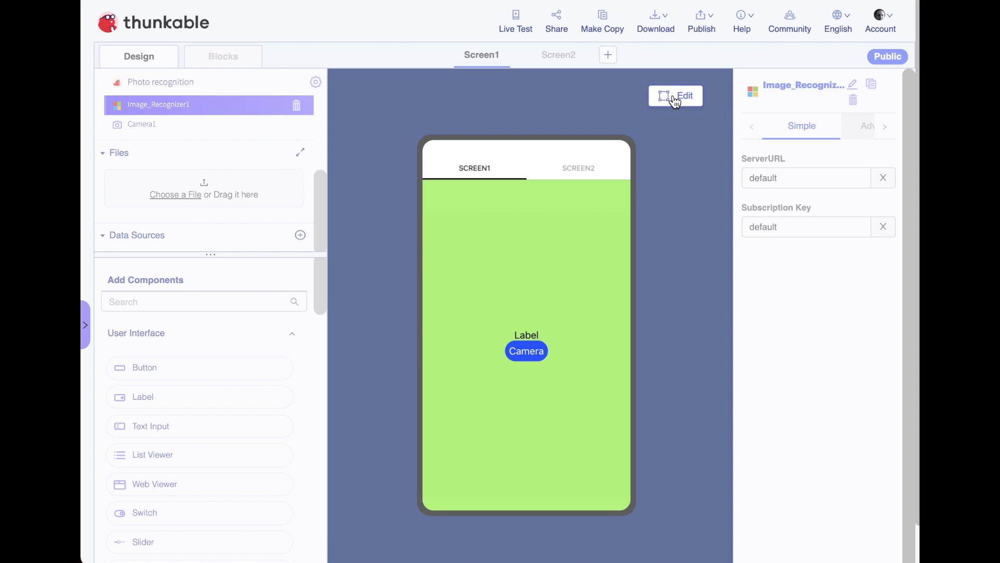
{"action": "left_click", "coordinate": [536, 353]}
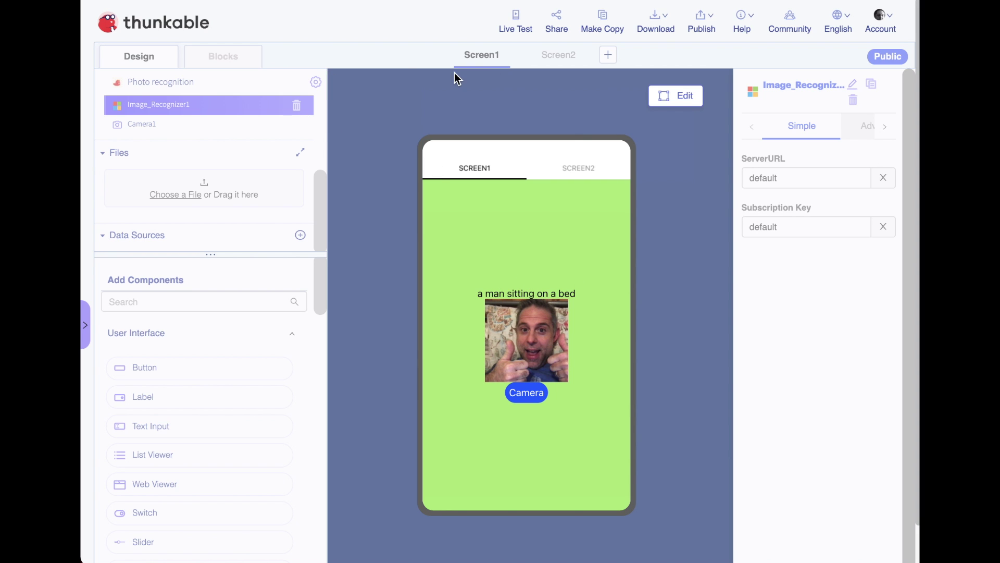
{"action": "left_click", "coordinate": [685, 101]}
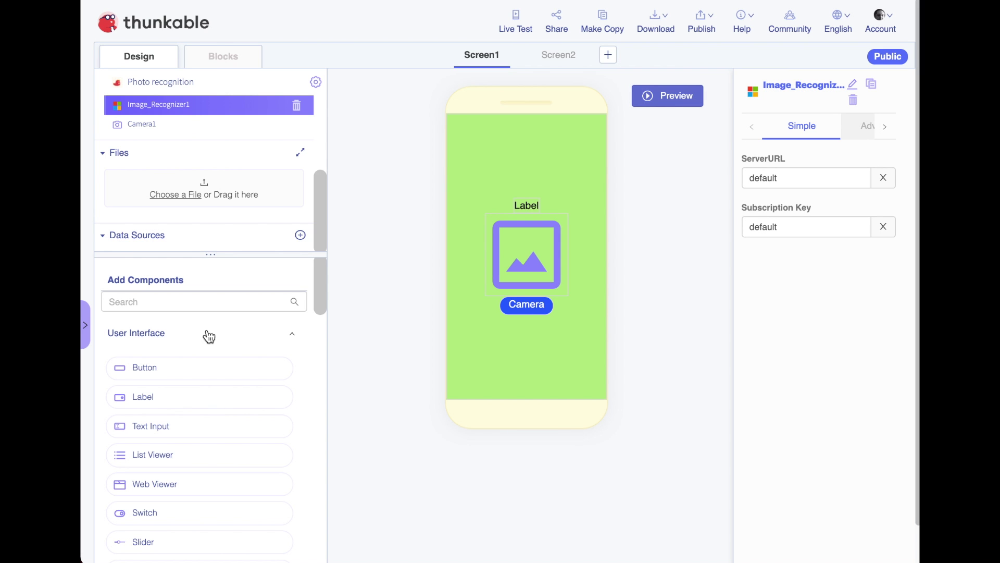
- Search 'text' and add Text_To_Speech1 to Screen1
{"action": "left_click", "coordinate": [189, 303]}
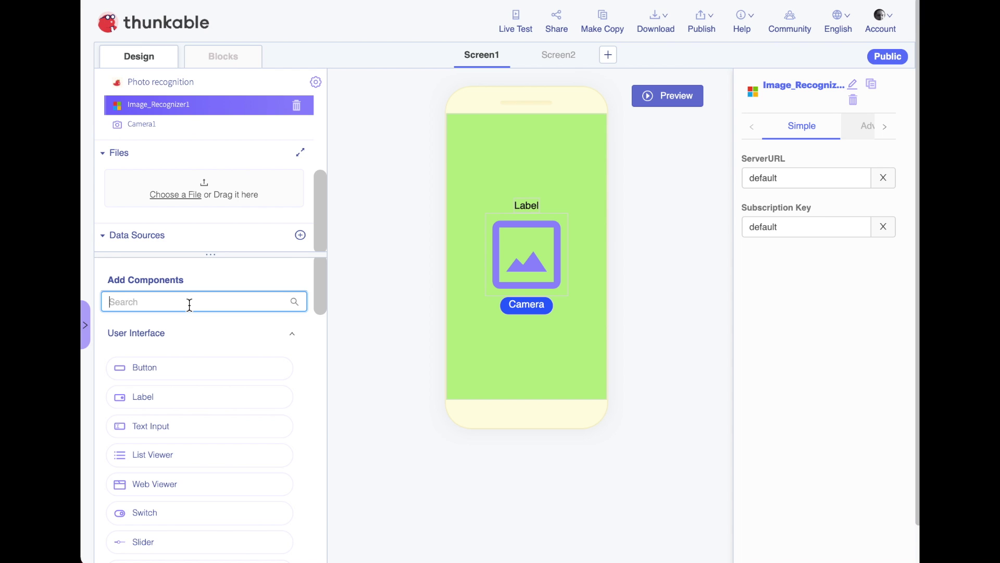
{"action": "type", "text": "text"}
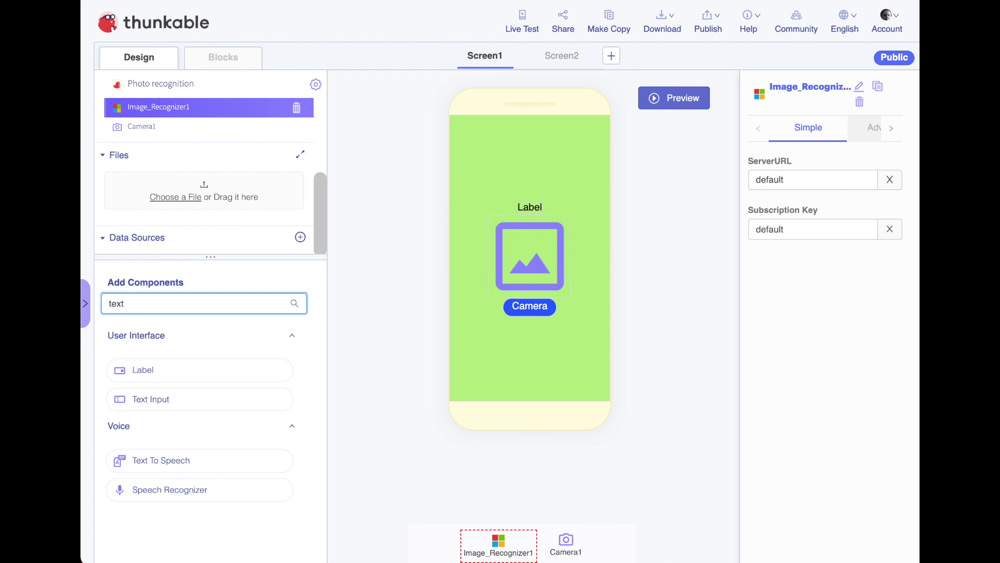
{"action": "mouse_move", "coordinate": [159, 461]}
{"action": "left_mouse_down"}
{"action": "mouse_move", "coordinate": [370, 447]}
{"action": "mouse_move", "coordinate": [536, 345]}
{"action": "left_mouse_up"}
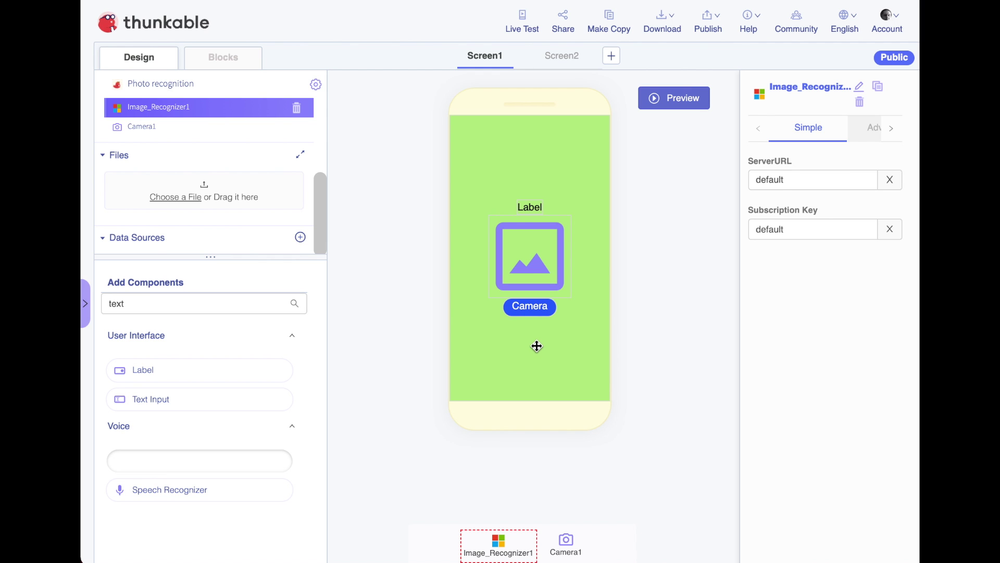
{"action": "left_click_drag", "start_coordinate": [537, 346], "coordinate": [537, 347]}
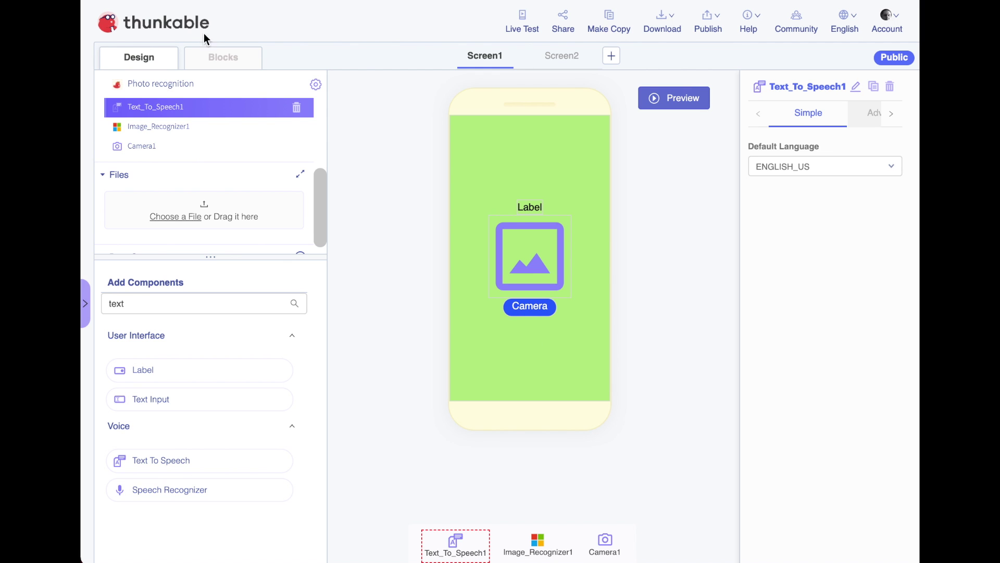
{"action": "left_click", "coordinate": [218, 56]}
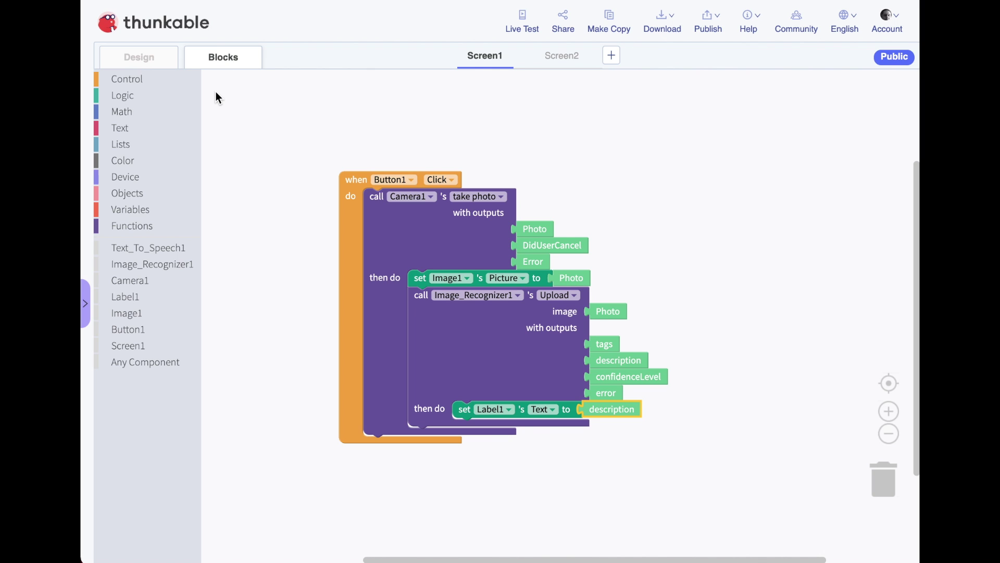
- Add Text_To_Speech1's Speak under set Label1 Text, speaking the description output
{"action": "left_click", "coordinate": [150, 251]}
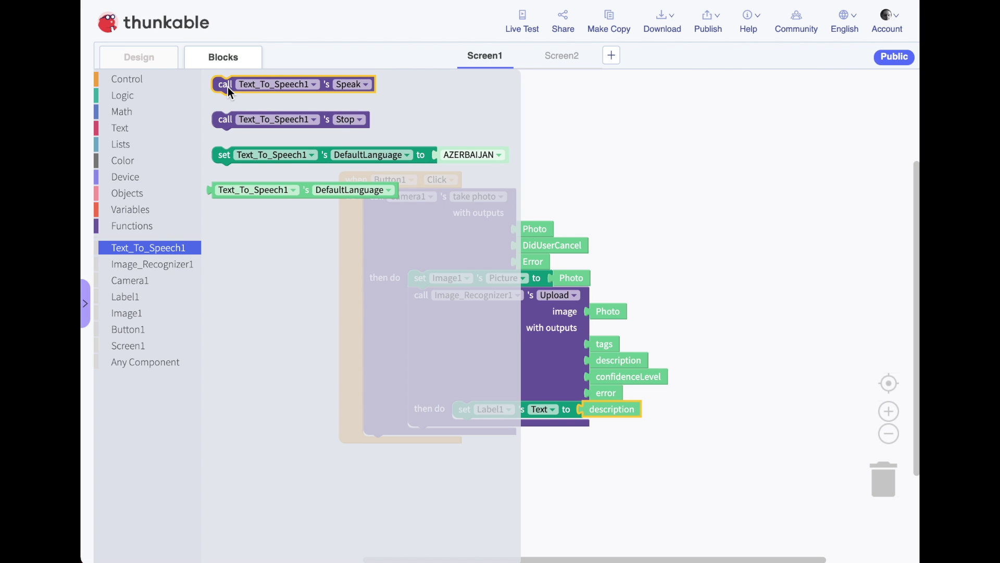
{"action": "left_click_drag", "start_coordinate": [227, 86], "coordinate": [362, 161]}
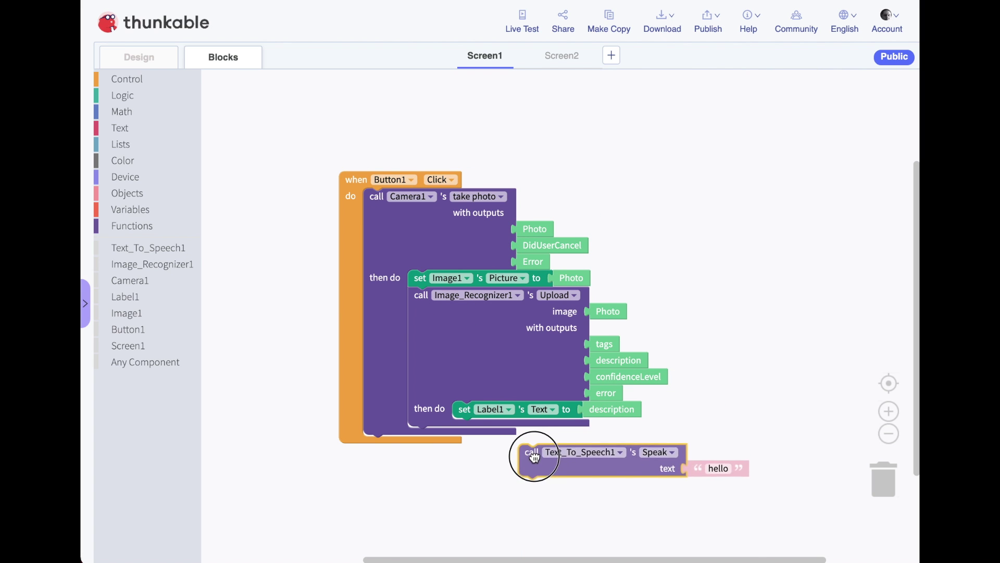
{"action": "mouse_move", "coordinate": [362, 161]}
{"action": "left_mouse_down"}
{"action": "mouse_move", "coordinate": [501, 447]}
{"action": "mouse_move", "coordinate": [469, 431]}
{"action": "left_mouse_up"}
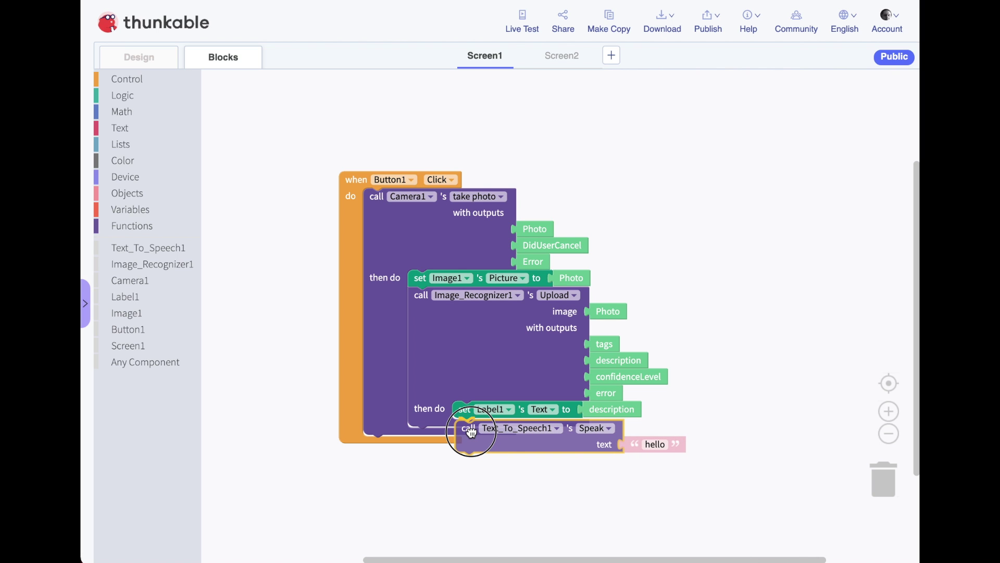
{"action": "left_click_drag", "start_coordinate": [472, 433], "coordinate": [471, 431]}
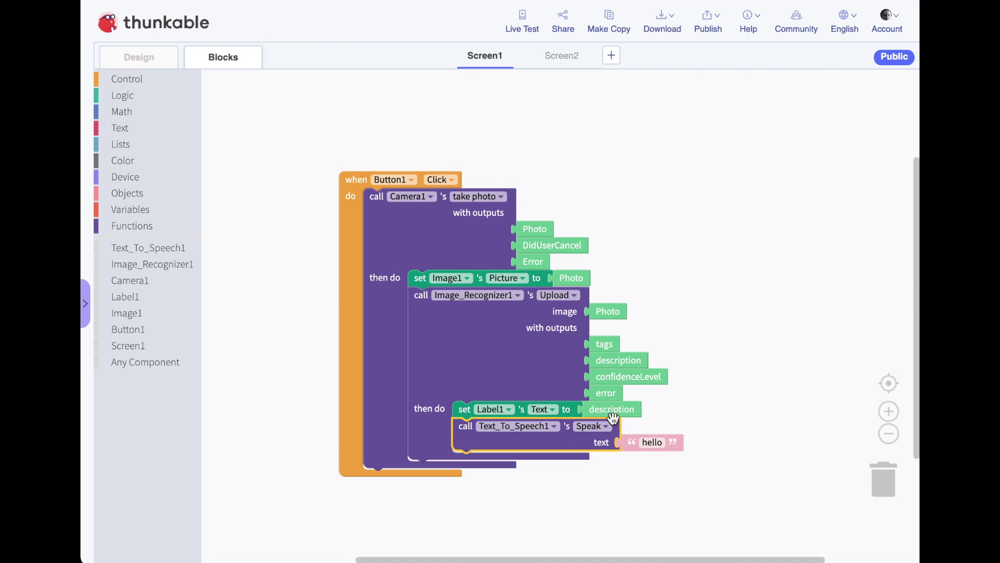
{"action": "mouse_move", "coordinate": [600, 360]}
{"action": "left_mouse_down"}
{"action": "mouse_move", "coordinate": [674, 437]}
{"action": "mouse_move", "coordinate": [638, 447]}
{"action": "left_mouse_up"}
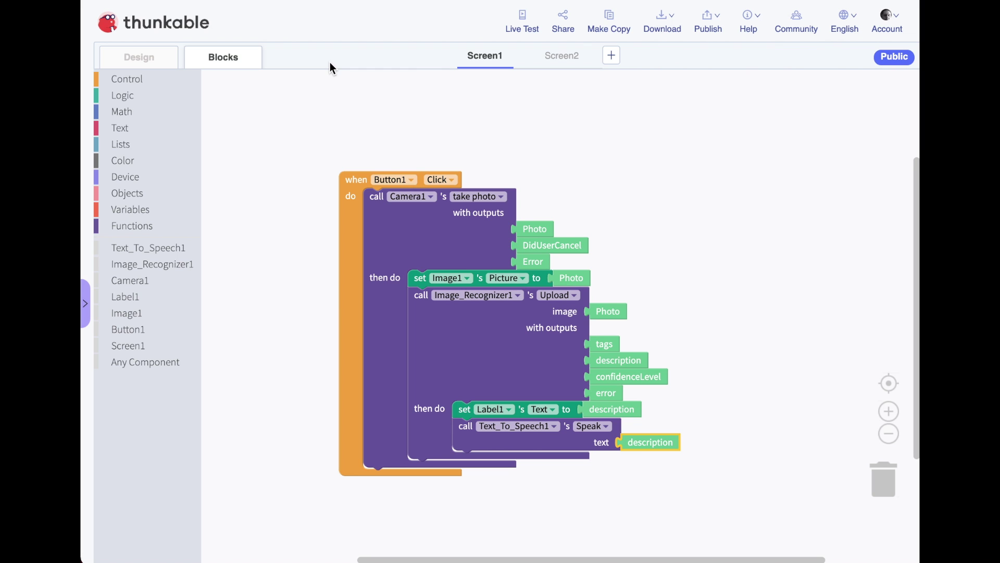
{"action": "left_click", "coordinate": [565, 60]}
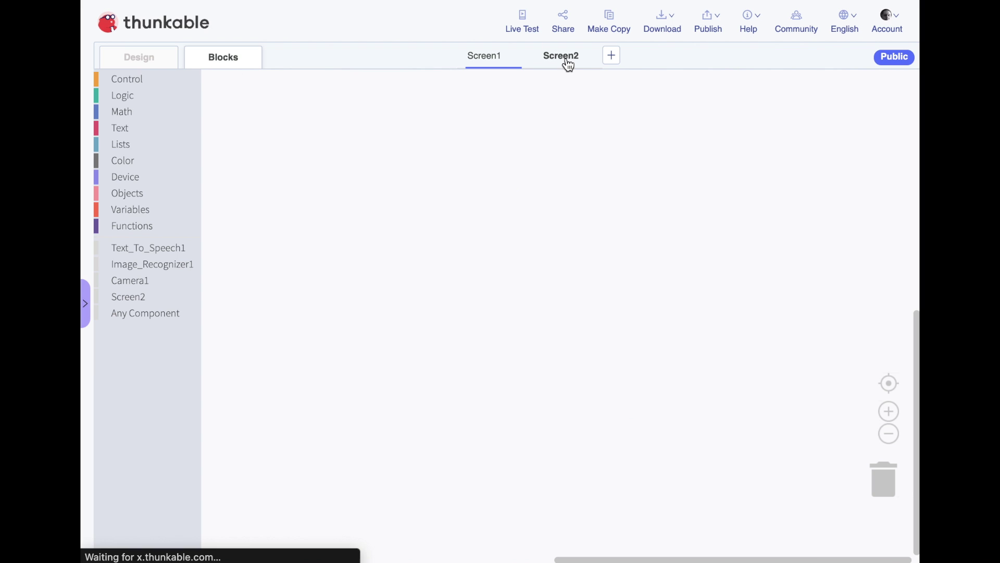
- Place a Button on Screen2 and search for an Image component
{"action": "left_click", "coordinate": [160, 59]}
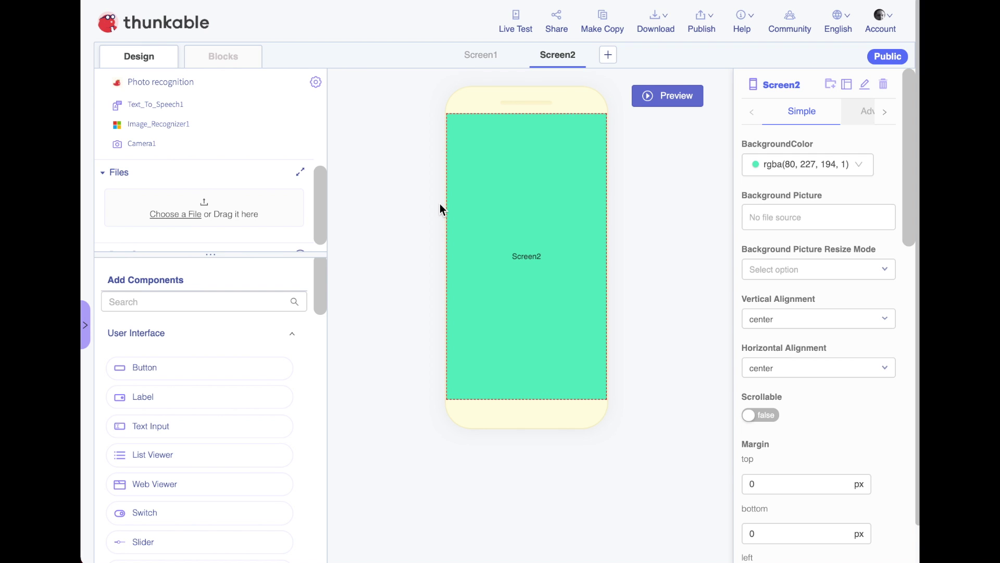
{"action": "left_click", "coordinate": [200, 368]}
{"action": "left_click_drag", "start_coordinate": [200, 368], "coordinate": [533, 345]}
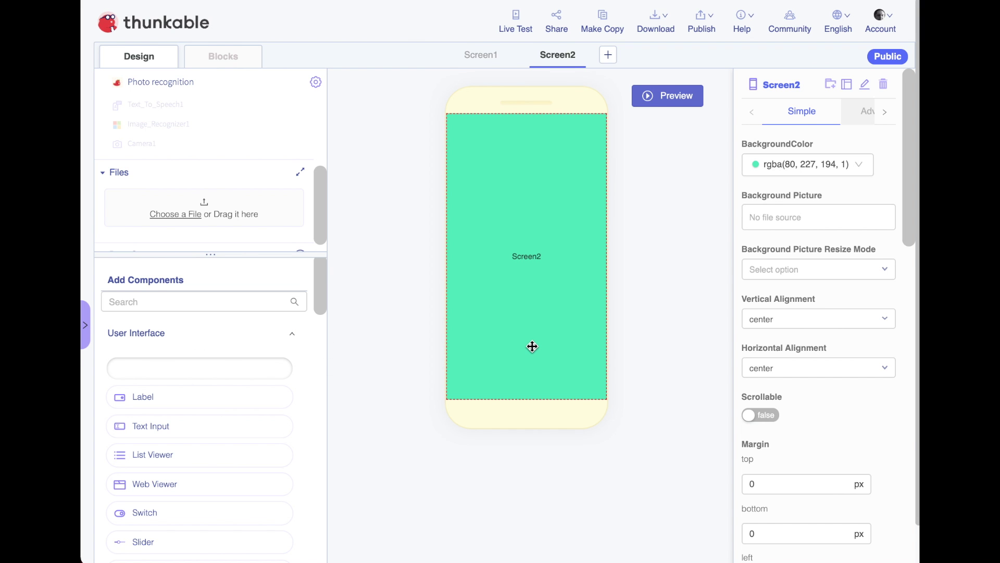
{"action": "left_click", "coordinate": [181, 252]}
{"action": "type", "text": "ima"}
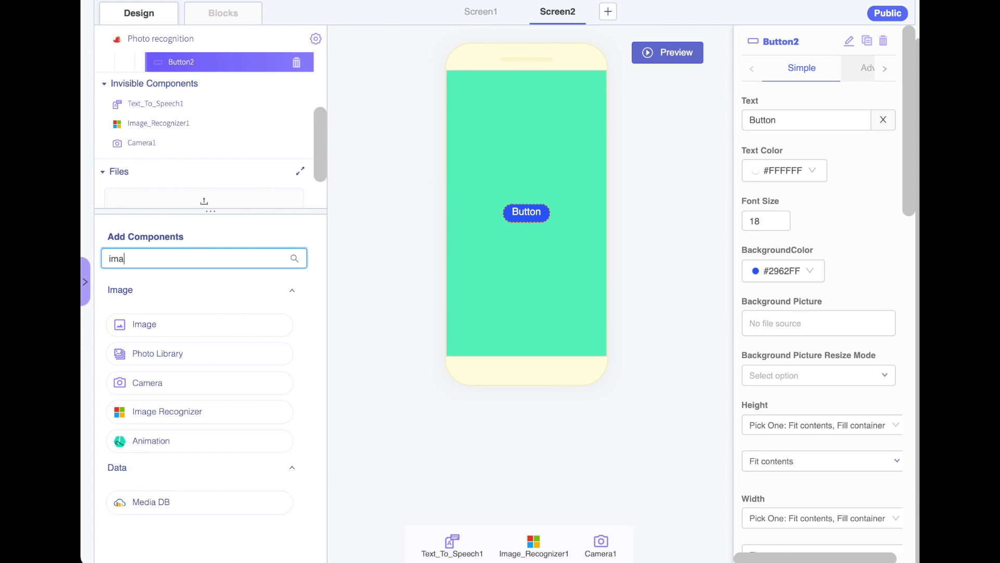
{"action": "type", "text": "ge"}
{"action": "key", "text": "Return"}
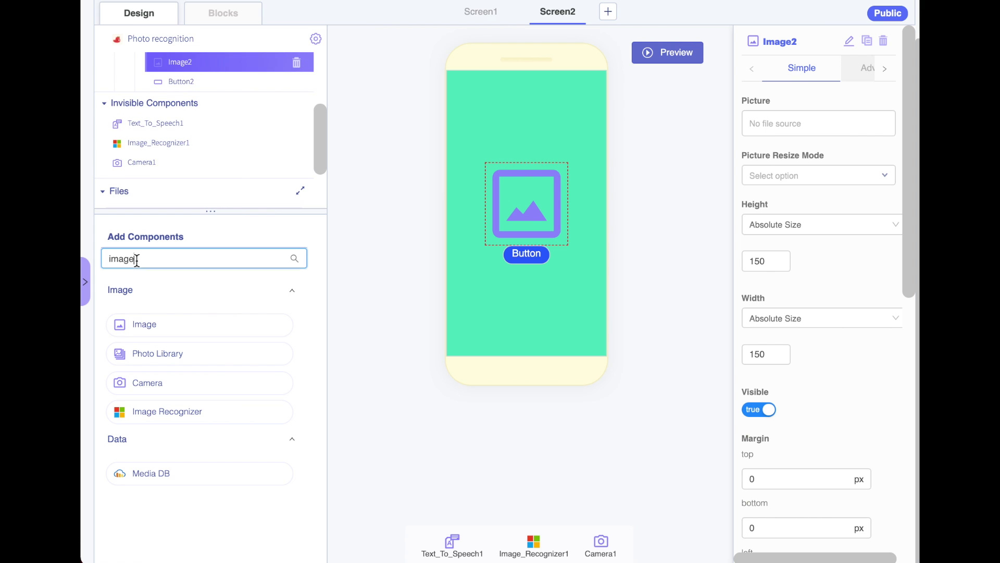
- Add two Labels above the image and select Button2's caption to rename it 'Photo Library'
{"action": "double_click", "coordinate": [136, 261]}
{"action": "type", "text": "label"}
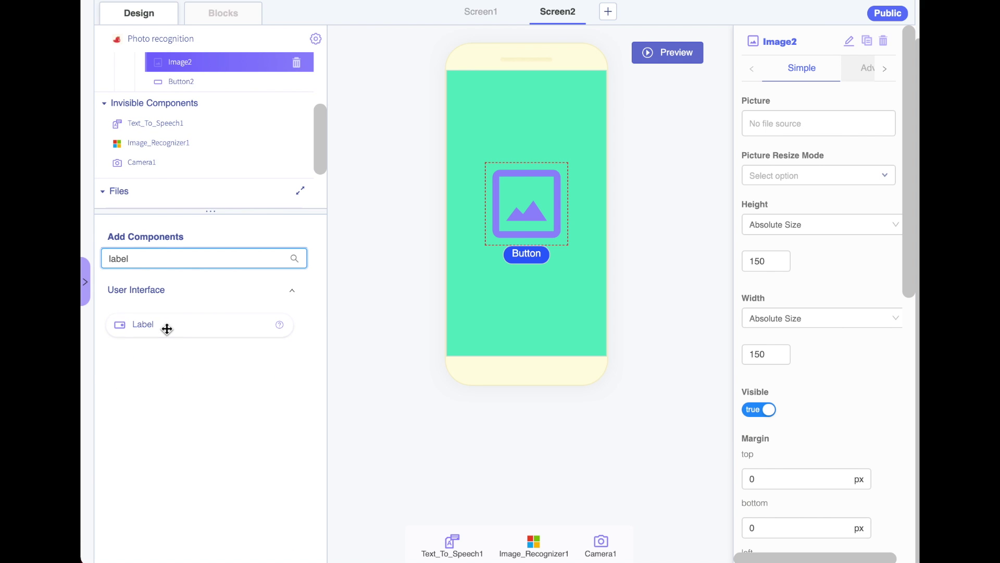
{"action": "mouse_move", "coordinate": [167, 328]}
{"action": "left_mouse_down"}
{"action": "mouse_move", "coordinate": [490, 272]}
{"action": "mouse_move", "coordinate": [295, 317]}
{"action": "left_mouse_up"}
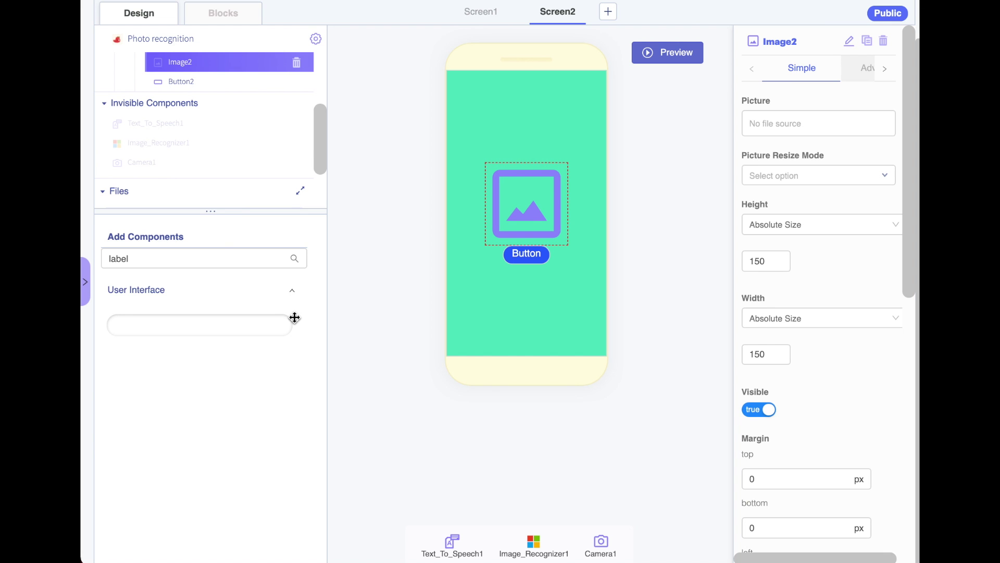
{"action": "left_click_drag", "start_coordinate": [167, 324], "coordinate": [530, 244]}
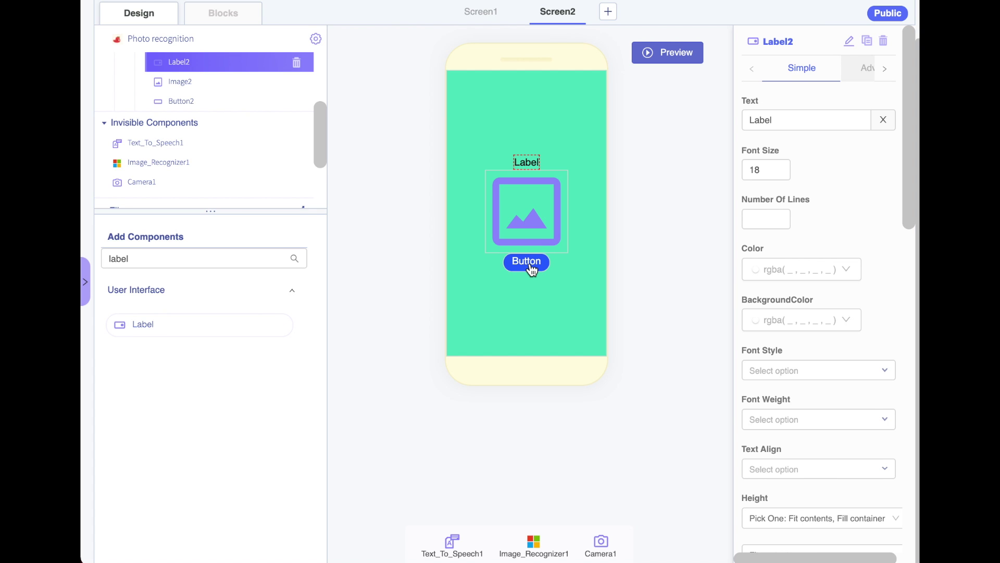
{"action": "left_click", "coordinate": [172, 323]}
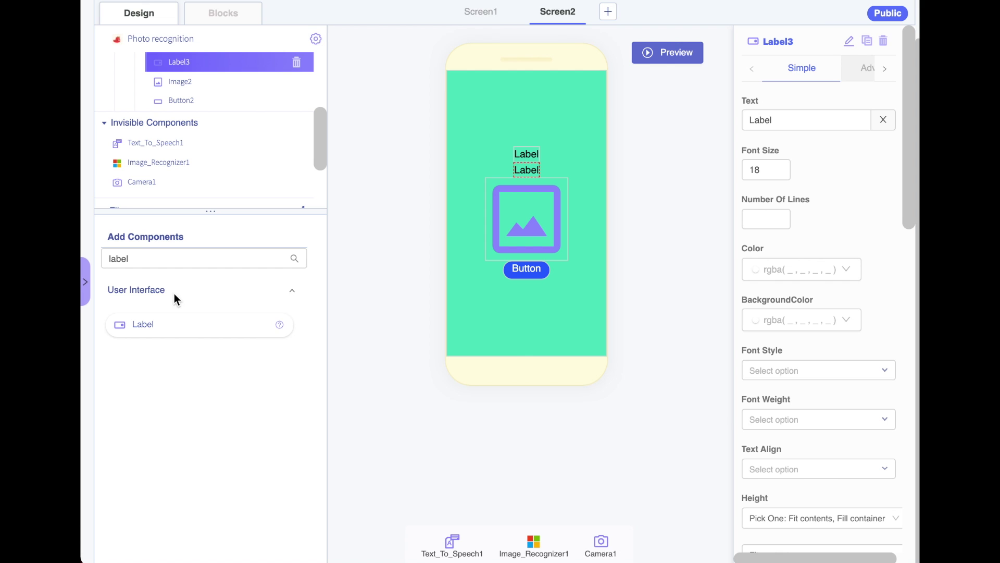
{"action": "left_click", "coordinate": [529, 272]}
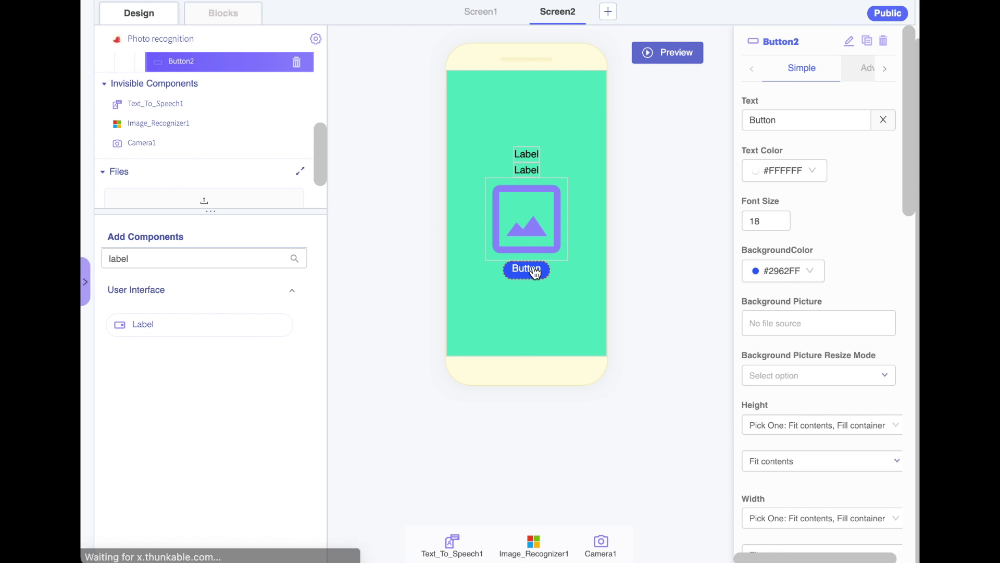
{"action": "triple_click", "coordinate": [799, 119]}
{"action": "type", "text": "P"}
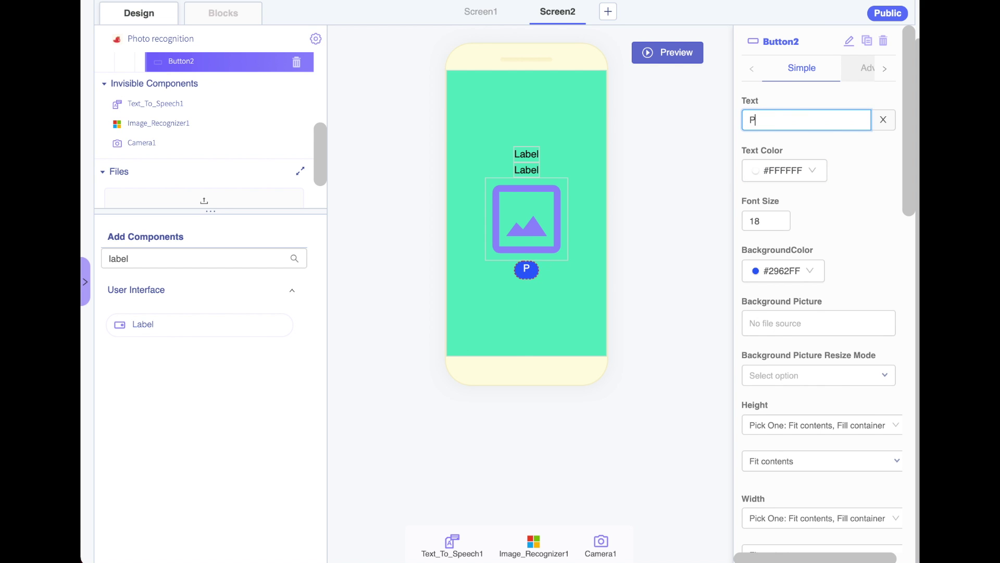
{"action": "type", "text": "hoto Lib"}
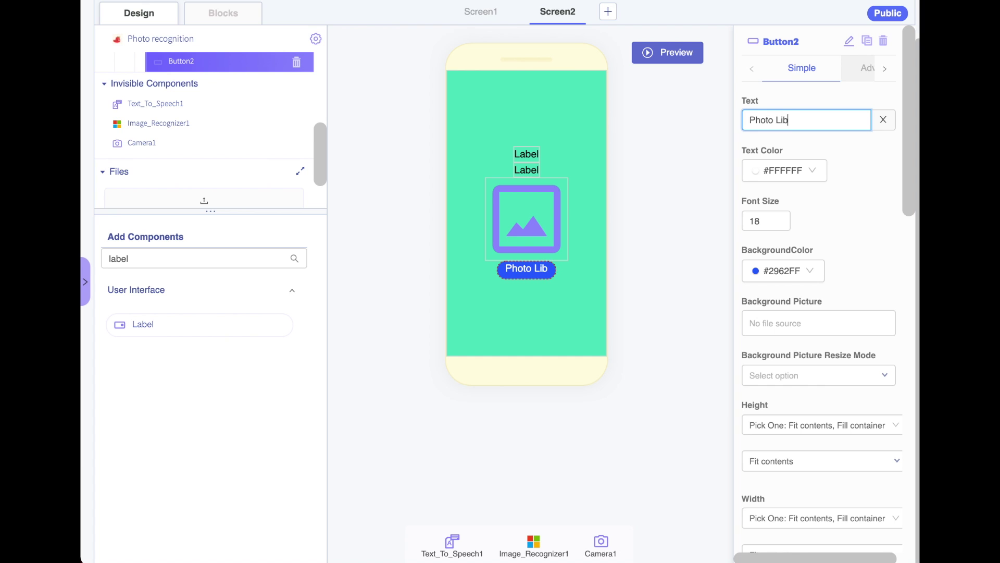
{"action": "type", "text": "rary"}
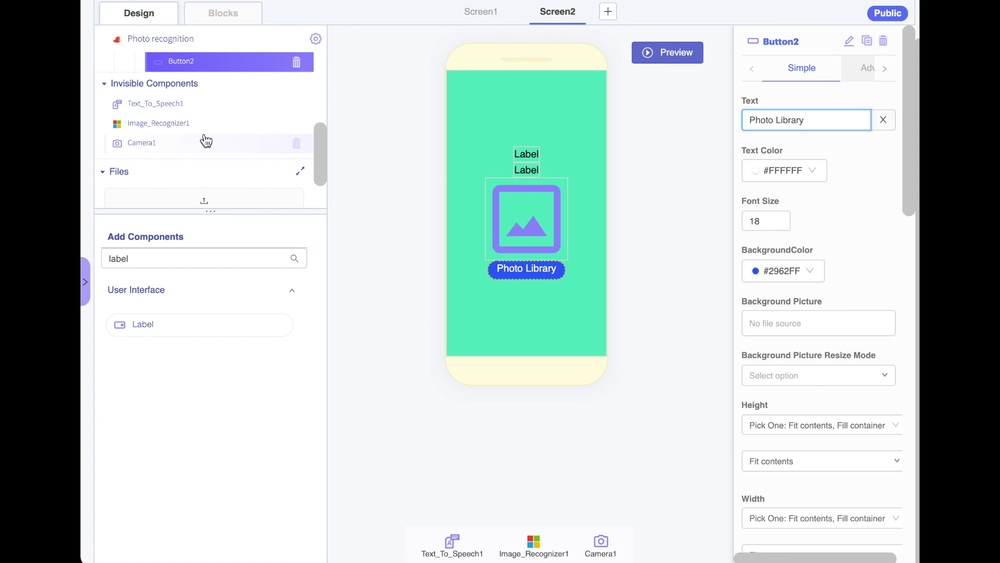
- Search 'photo', add a Photo_Library1 component, and bring up the block code
{"action": "double_click", "coordinate": [195, 258]}
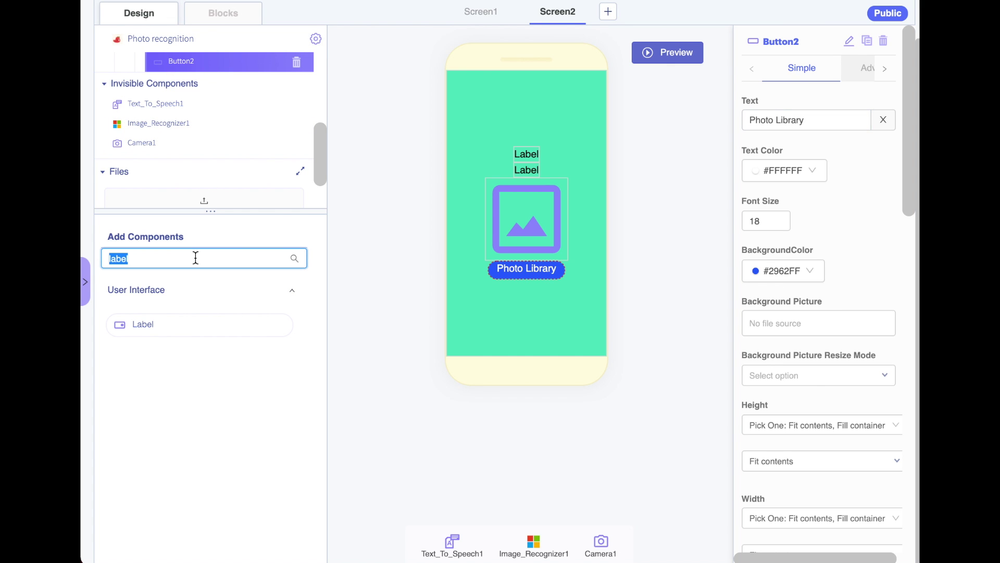
{"action": "type", "text": "photo"}
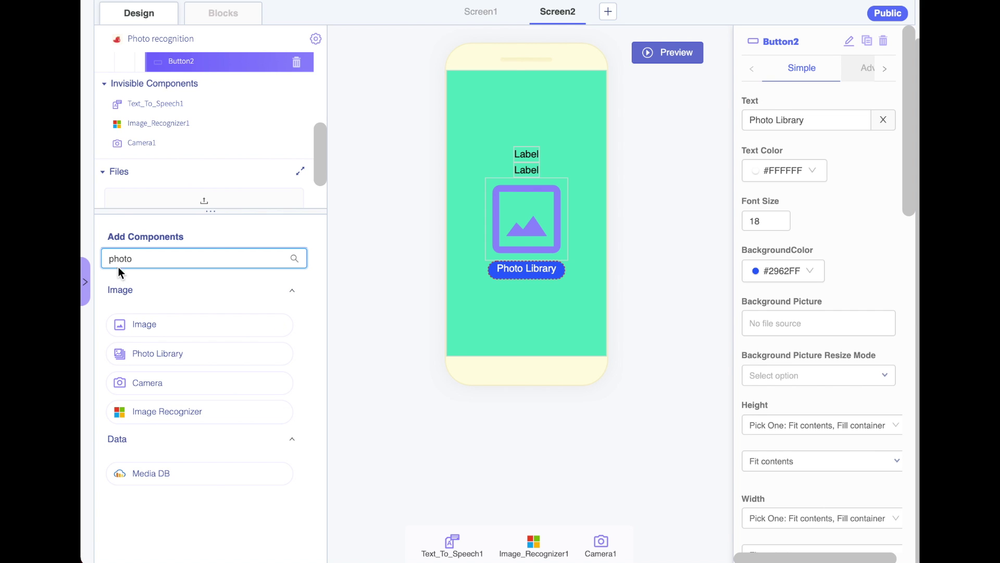
{"action": "mouse_move", "coordinate": [152, 356]}
{"action": "left_mouse_down"}
{"action": "mouse_move", "coordinate": [281, 367]}
{"action": "mouse_move", "coordinate": [507, 323]}
{"action": "left_mouse_up"}
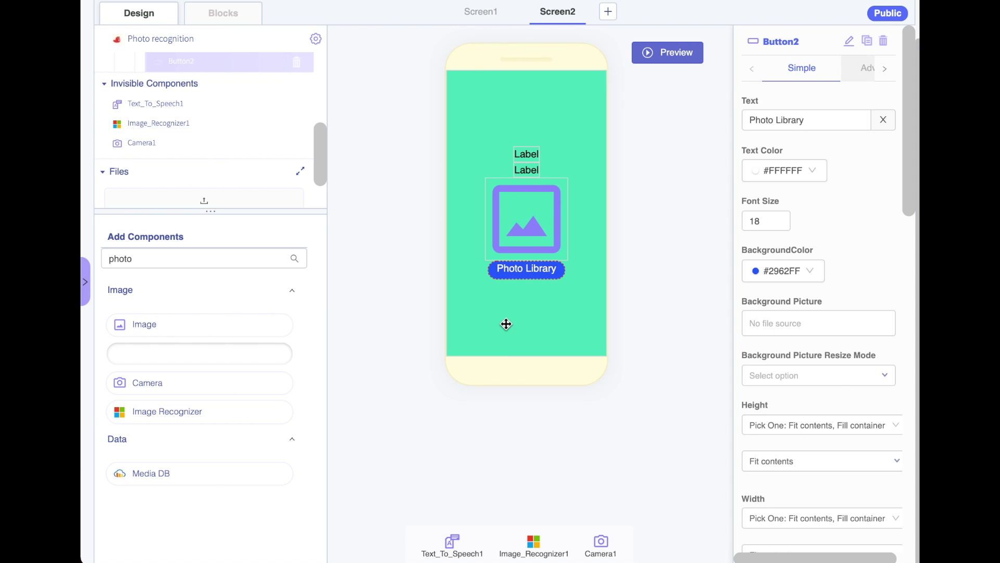
{"action": "left_click_drag", "start_coordinate": [507, 323], "coordinate": [506, 324]}
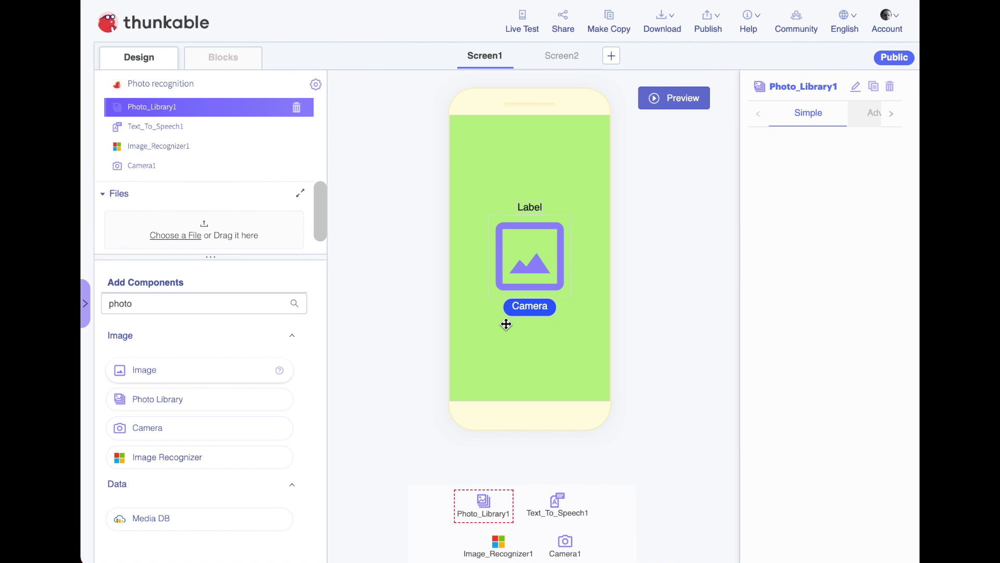
{"action": "left_click", "coordinate": [562, 56]}
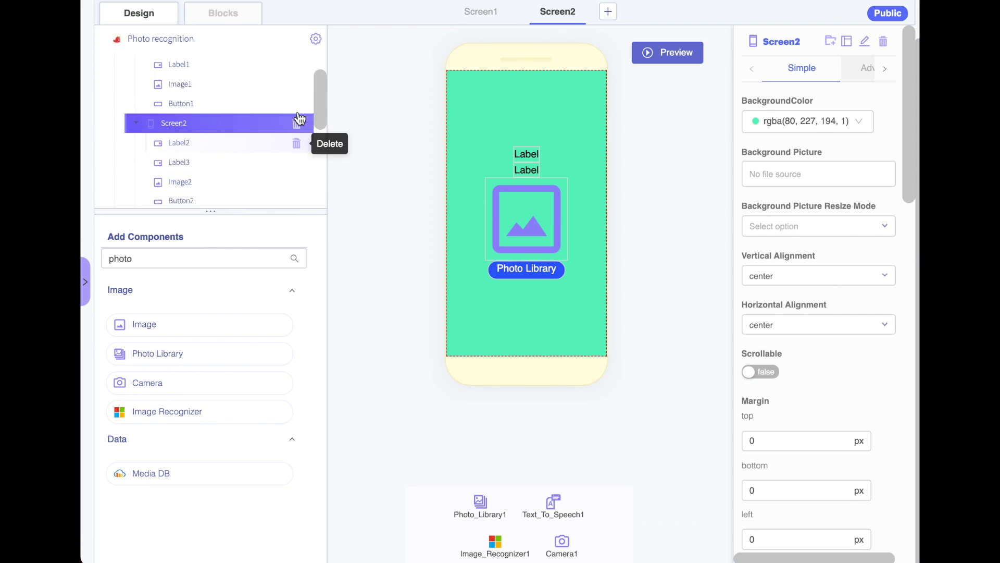
{"action": "scroll", "coordinate": [297, 123], "scroll_direction": "up", "scroll_amount": 1}
{"action": "left_click", "coordinate": [220, 15]}
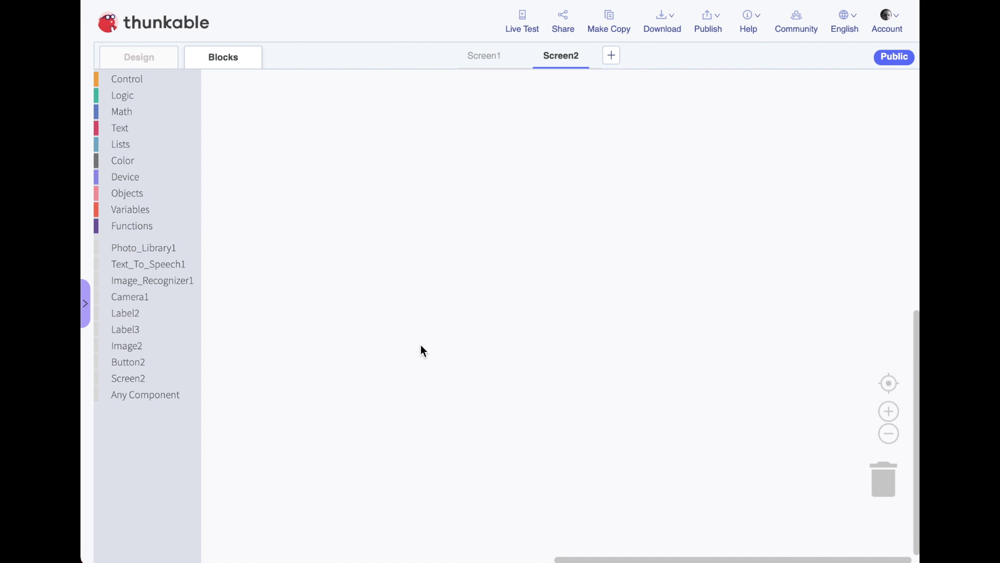
{"action": "left_click", "coordinate": [488, 60]}
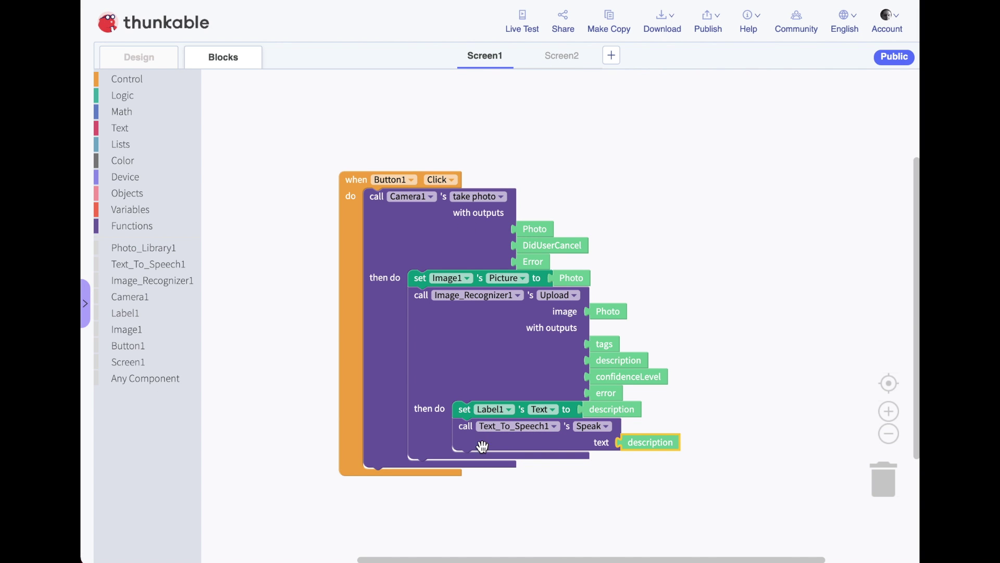
- Place a 'when Button2 Click' event block on Screen2's blocks workspace
{"action": "left_click", "coordinate": [562, 59]}
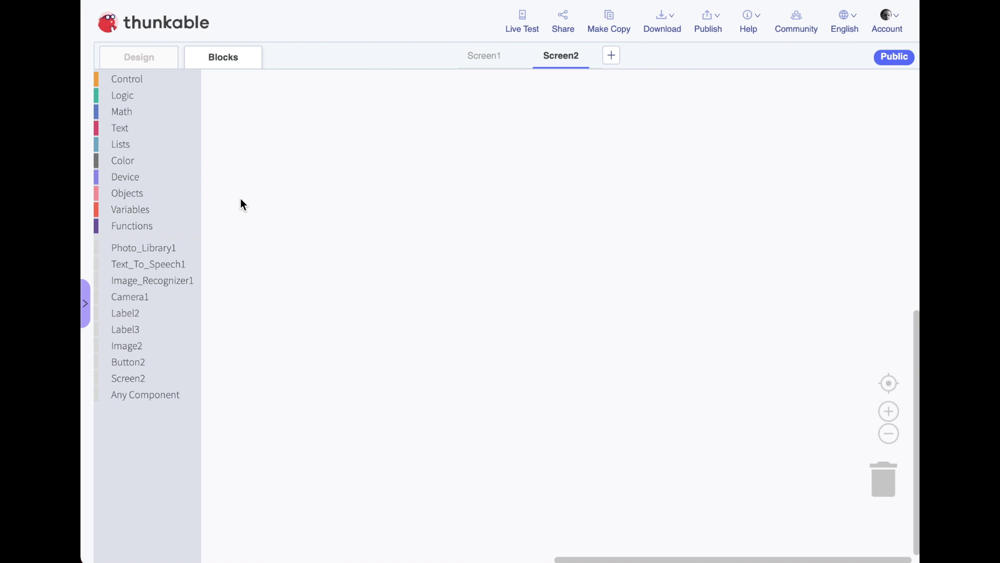
{"action": "left_click", "coordinate": [129, 78]}
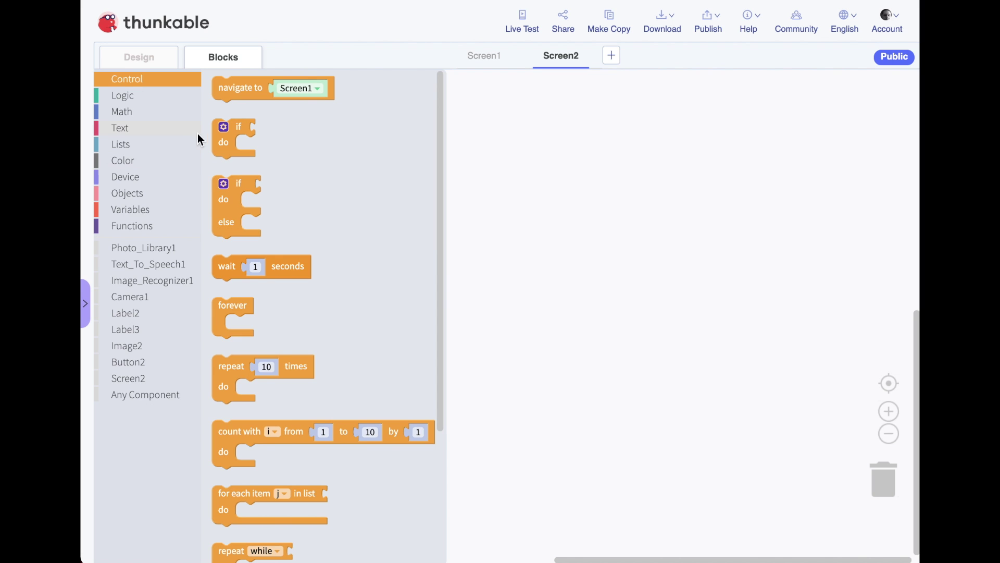
{"action": "left_click", "coordinate": [130, 363]}
{"action": "mouse_move", "coordinate": [225, 86]}
{"action": "left_mouse_down"}
{"action": "mouse_move", "coordinate": [451, 156]}
{"action": "mouse_move", "coordinate": [373, 135]}
{"action": "left_mouse_up"}
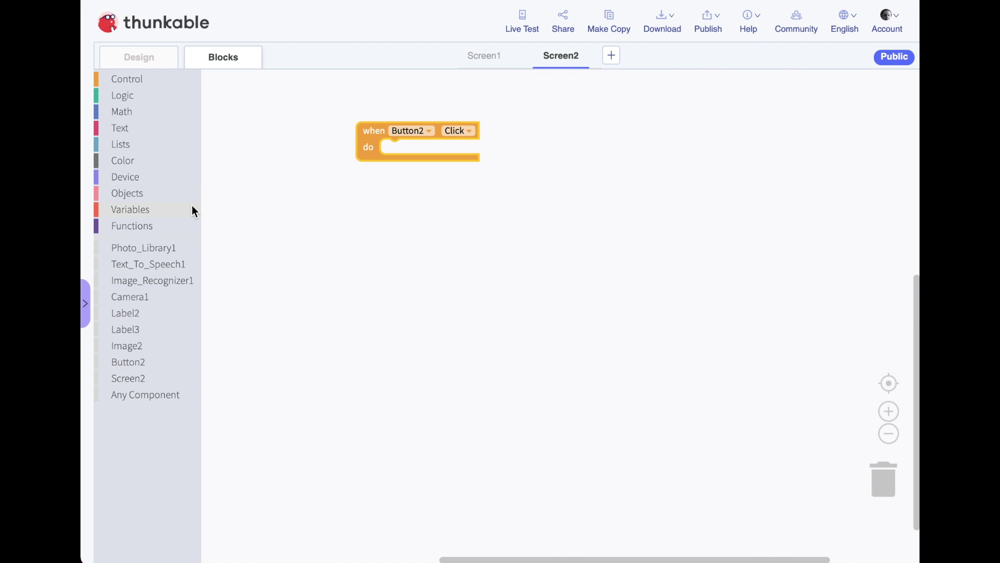
- Have Button2 Click call Photo_Library1's select photo, then set Image2's Picture to Photo
{"action": "left_click", "coordinate": [162, 248]}
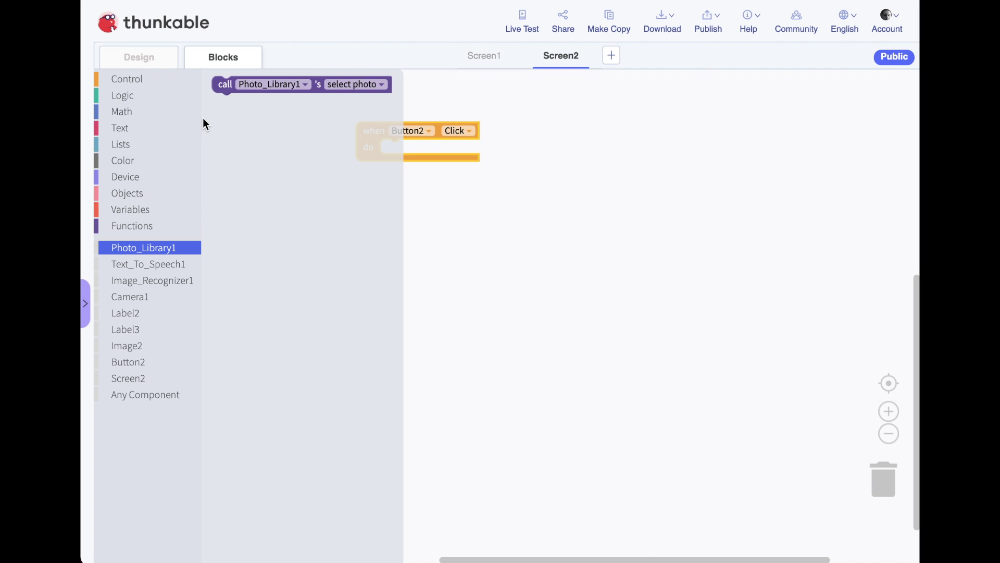
{"action": "left_click_drag", "start_coordinate": [221, 87], "coordinate": [391, 158]}
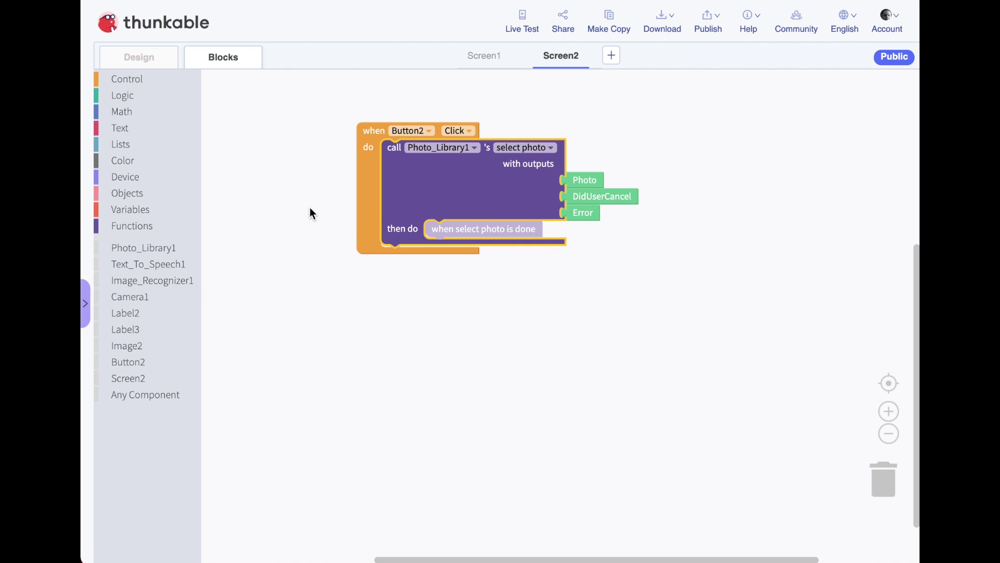
{"action": "left_click", "coordinate": [135, 345]}
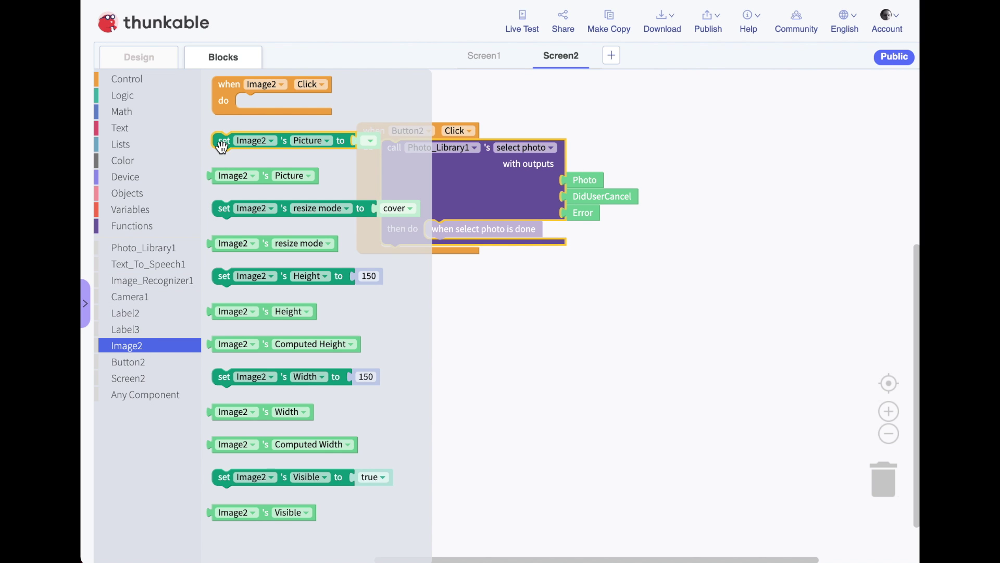
{"action": "left_click_drag", "start_coordinate": [223, 141], "coordinate": [438, 244]}
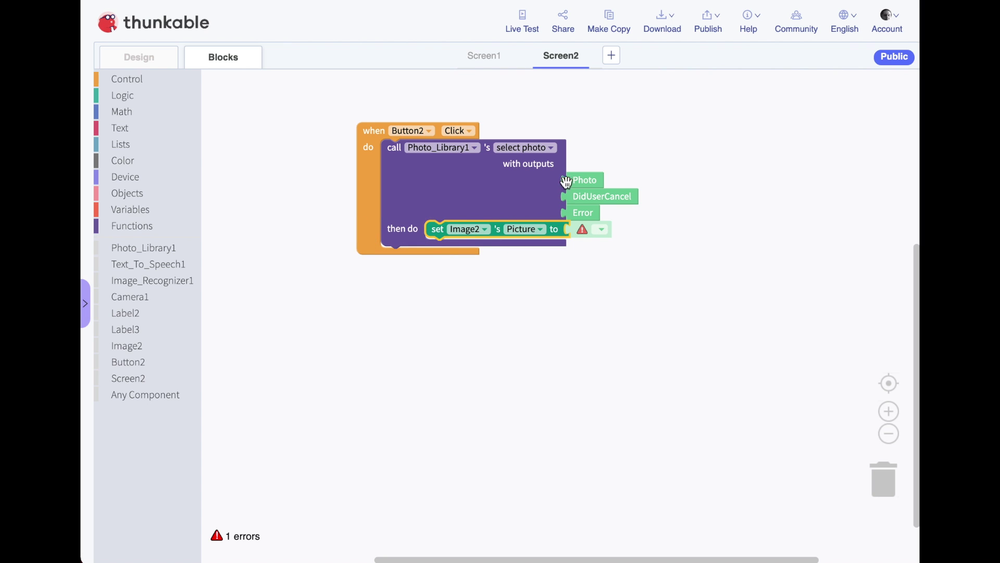
{"action": "left_click_drag", "start_coordinate": [578, 179], "coordinate": [582, 230]}
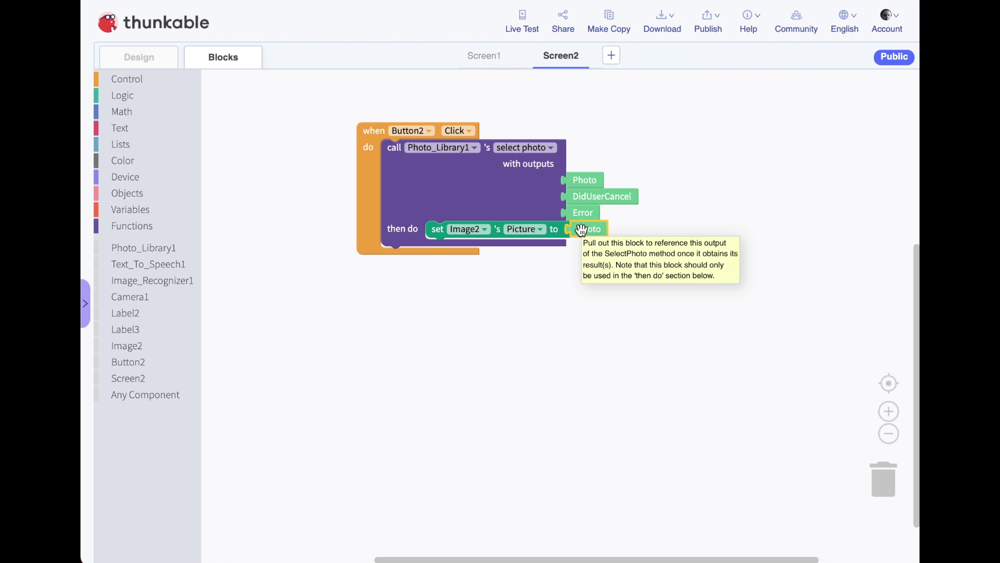
{"action": "left_click", "coordinate": [148, 283]}
- Add Image_Recognizer1's Upload below the picture setter, with Photo as its image
{"action": "mouse_move", "coordinate": [225, 84]}
{"action": "left_mouse_down"}
{"action": "mouse_move", "coordinate": [421, 279]}
{"action": "mouse_move", "coordinate": [436, 247]}
{"action": "left_mouse_up"}
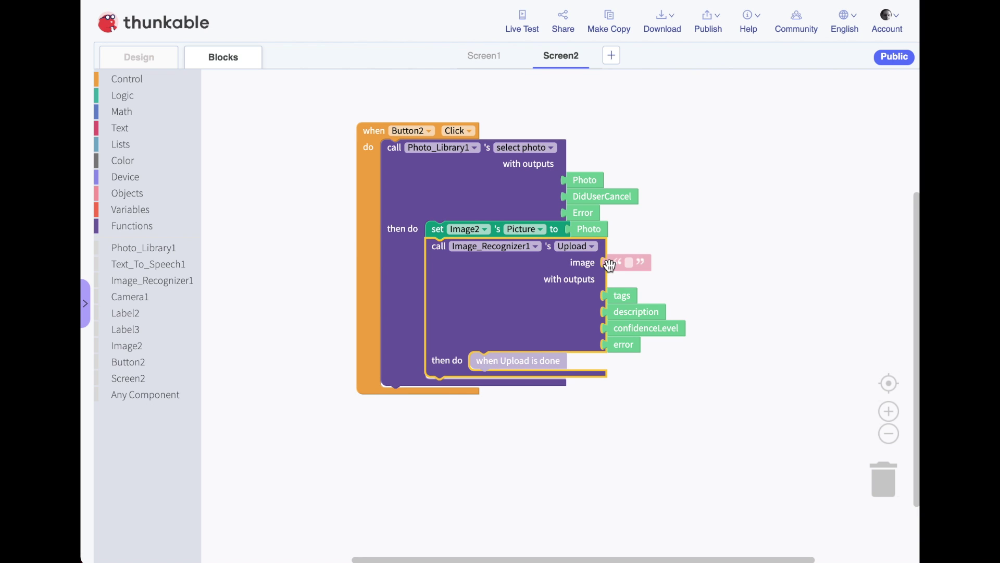
{"action": "mouse_move", "coordinate": [585, 181]}
{"action": "left_mouse_down"}
{"action": "mouse_move", "coordinate": [632, 229]}
{"action": "mouse_move", "coordinate": [623, 267]}
{"action": "left_mouse_up"}
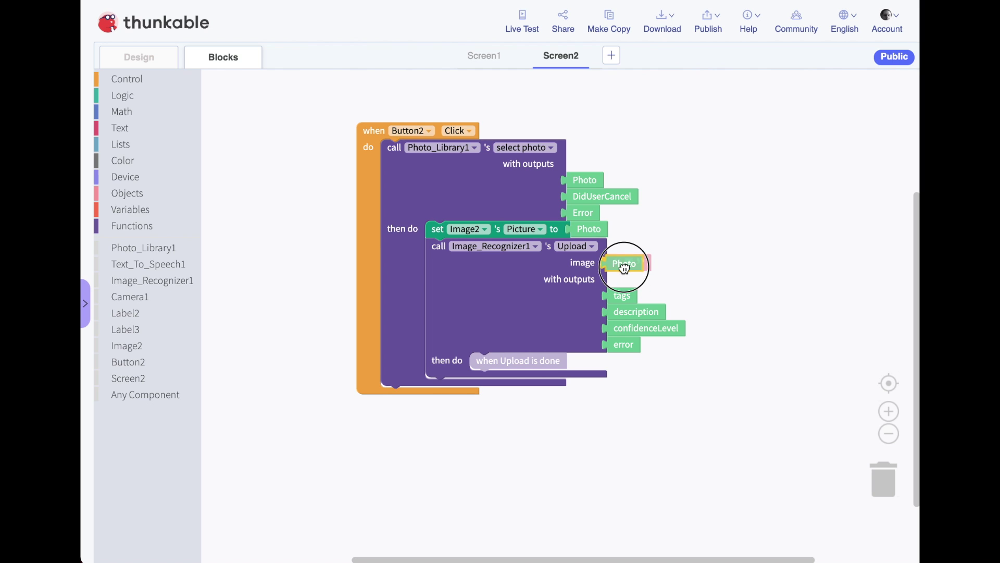
{"action": "left_click_drag", "start_coordinate": [624, 268], "coordinate": [624, 265]}
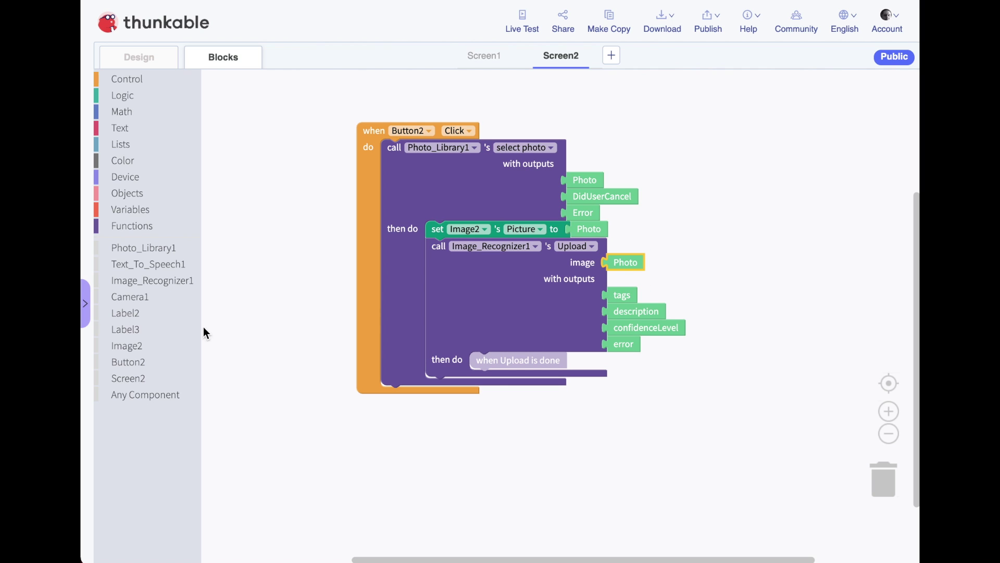
- In Upload's then do, set Label2's Text to description and Label3's Text to confidenceLevel
{"action": "left_click", "coordinate": [138, 313]}
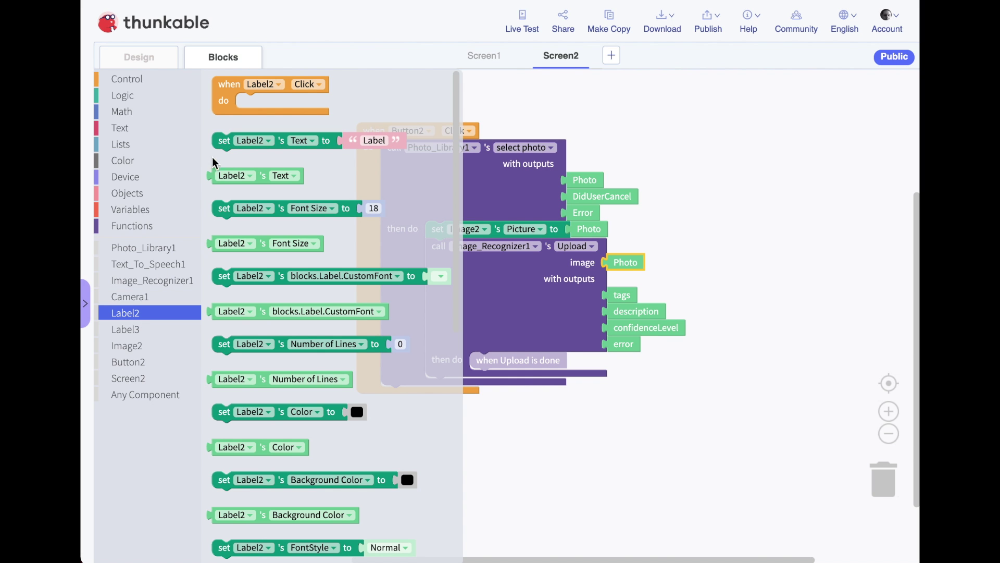
{"action": "left_click", "coordinate": [222, 143]}
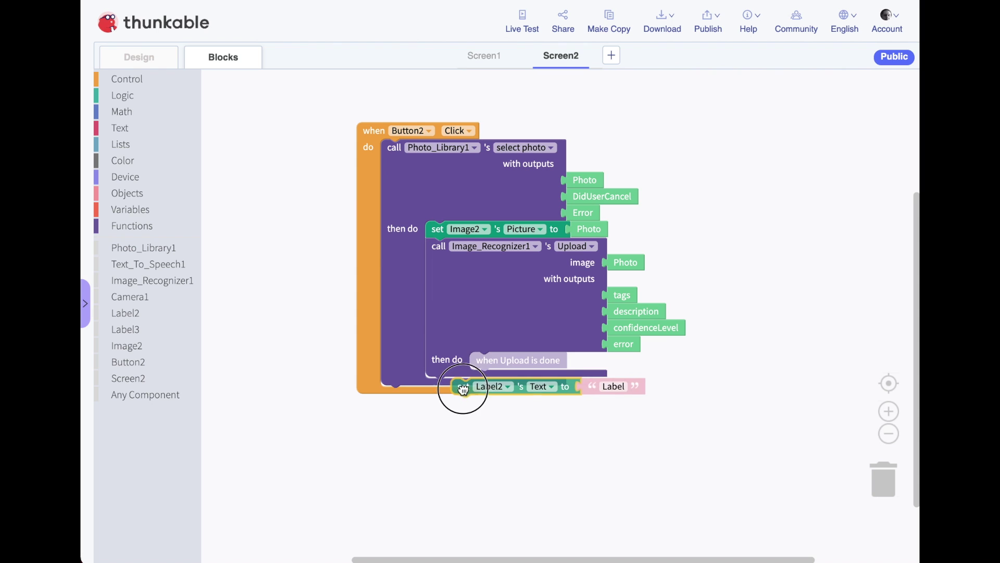
{"action": "left_click_drag", "start_coordinate": [222, 143], "coordinate": [479, 363]}
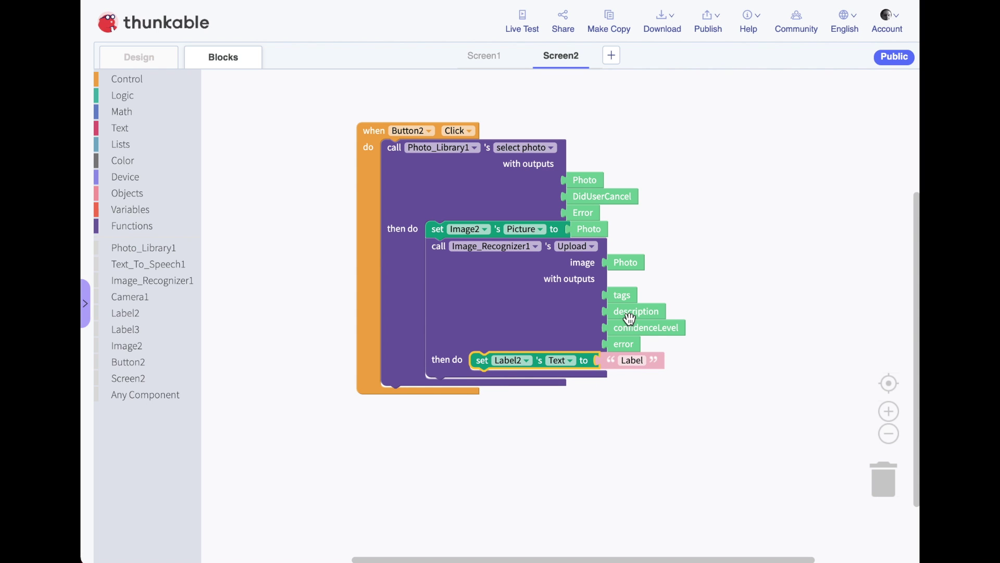
{"action": "left_click_drag", "start_coordinate": [629, 313], "coordinate": [628, 363]}
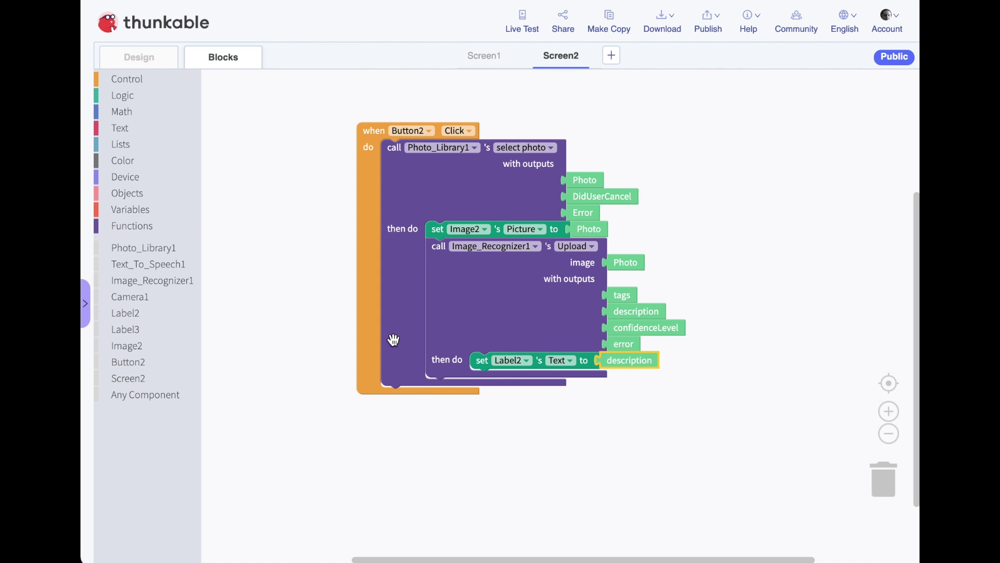
{"action": "left_click", "coordinate": [139, 322]}
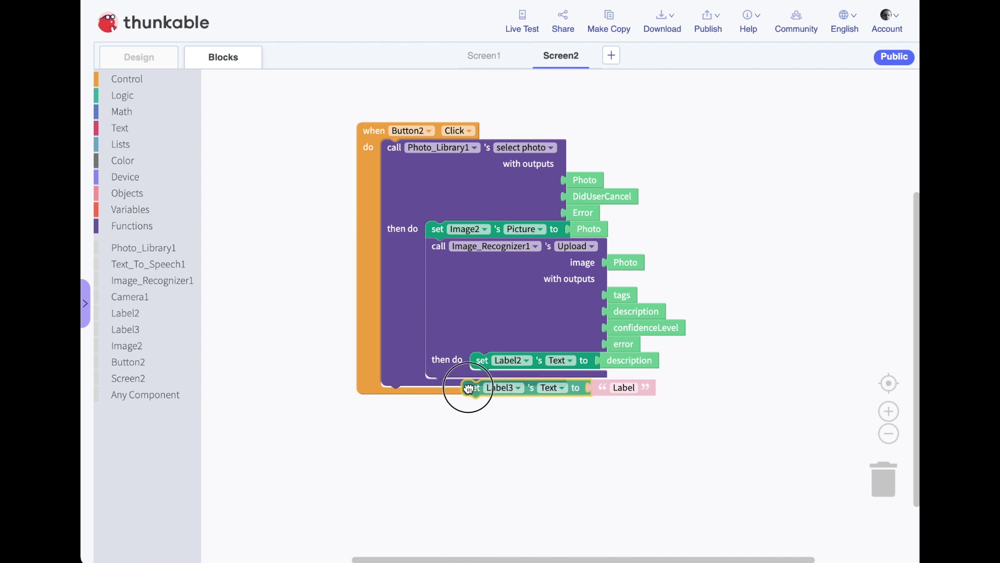
{"action": "left_click_drag", "start_coordinate": [220, 145], "coordinate": [473, 376]}
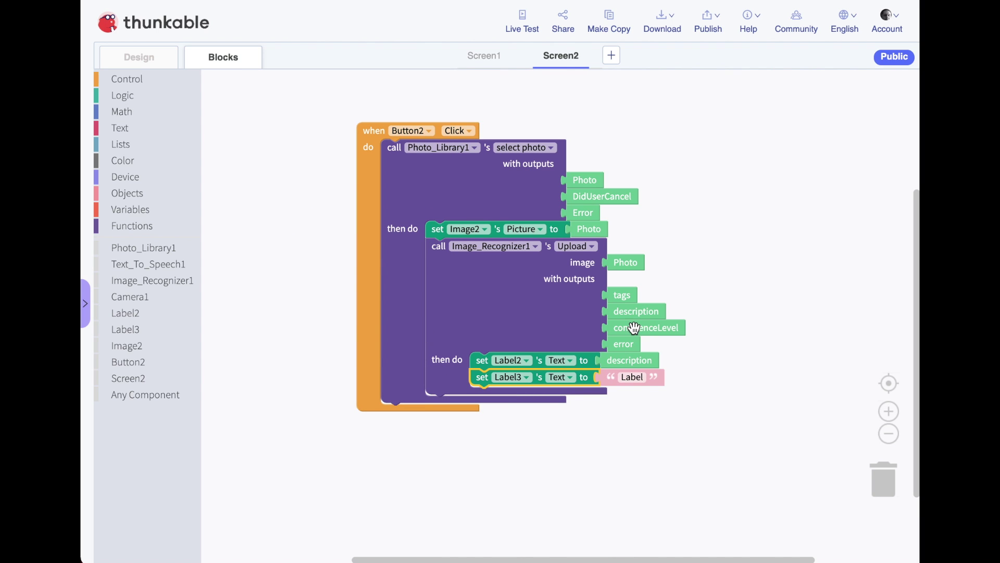
{"action": "mouse_move", "coordinate": [637, 328]}
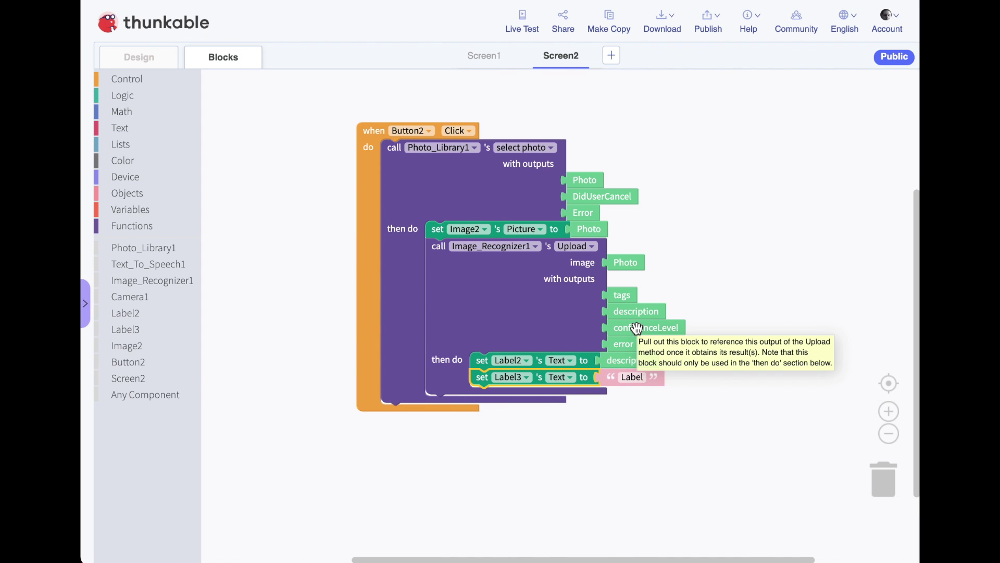
{"action": "left_click_drag", "start_coordinate": [637, 329], "coordinate": [632, 380]}
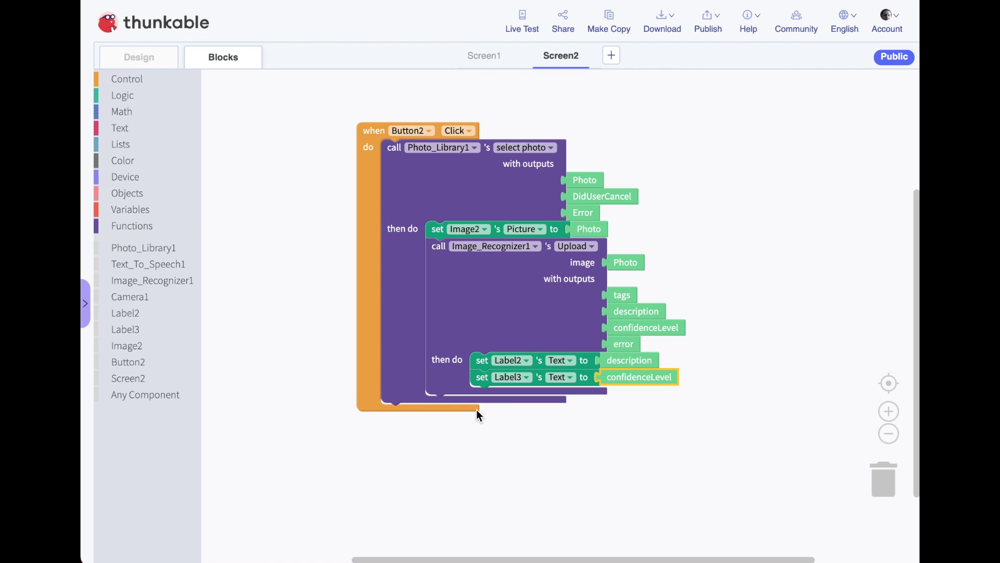
- Add Text_To_Speech1 Speak below Label3's setter, speaking the description instead of 'hello'
{"action": "left_click", "coordinate": [168, 266]}
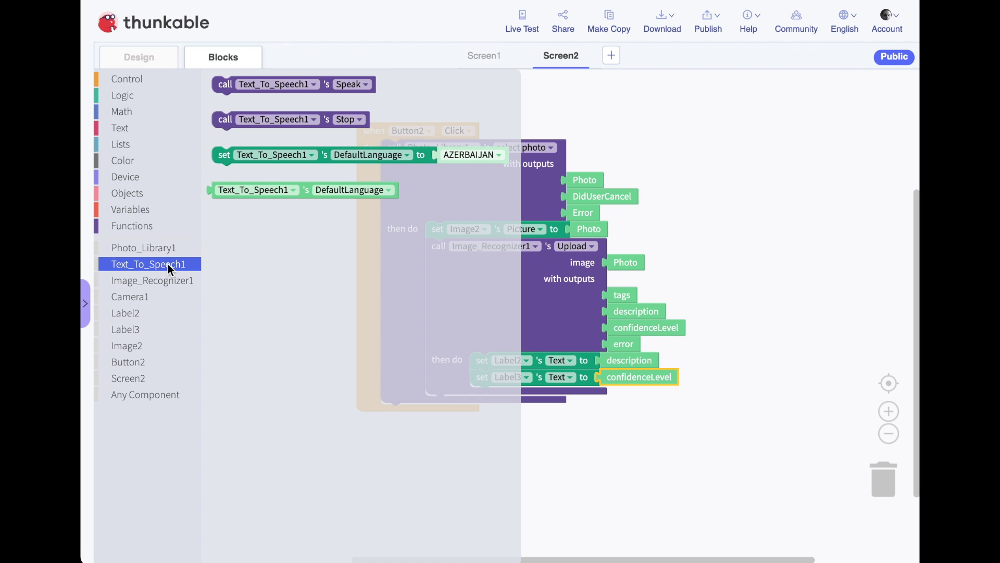
{"action": "left_click", "coordinate": [222, 85]}
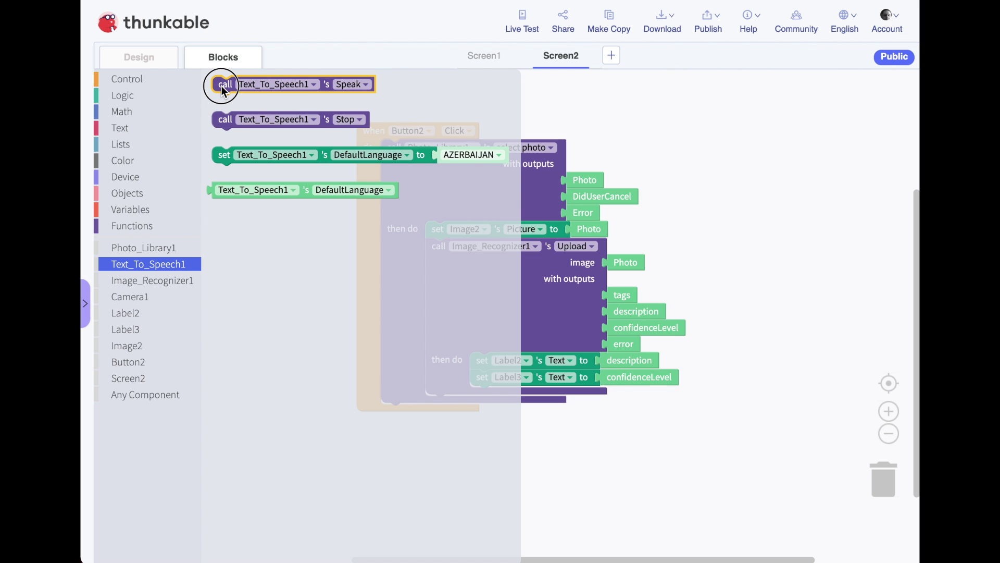
{"action": "left_click_drag", "start_coordinate": [221, 85], "coordinate": [481, 396]}
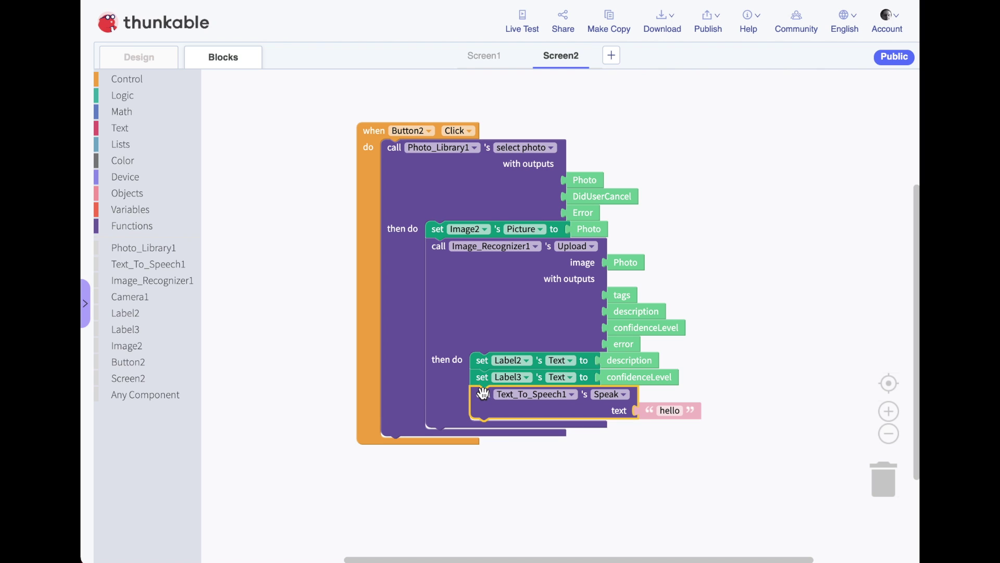
{"action": "left_click_drag", "start_coordinate": [628, 313], "coordinate": [666, 416]}
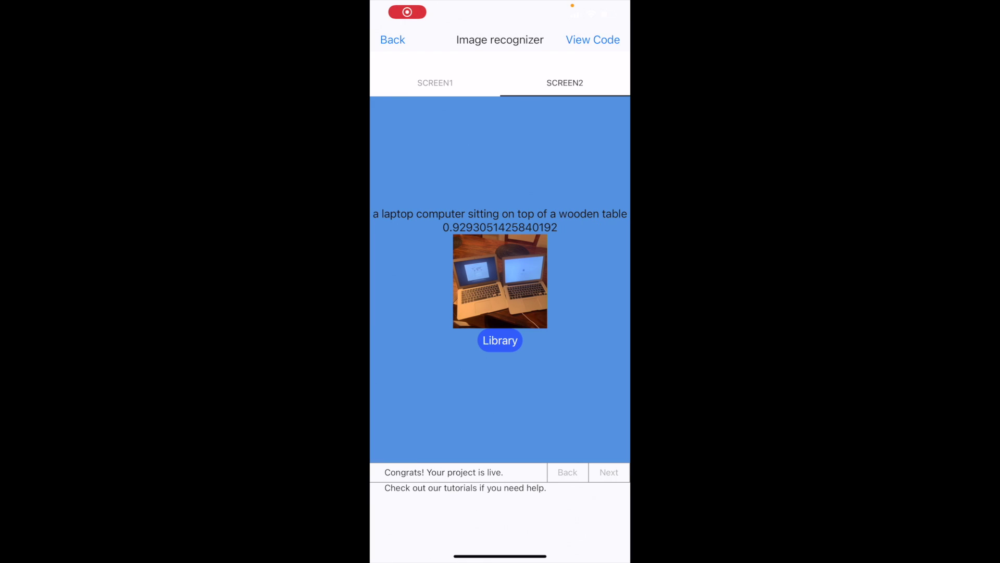
{"action": "left_click", "coordinate": [499, 339]}
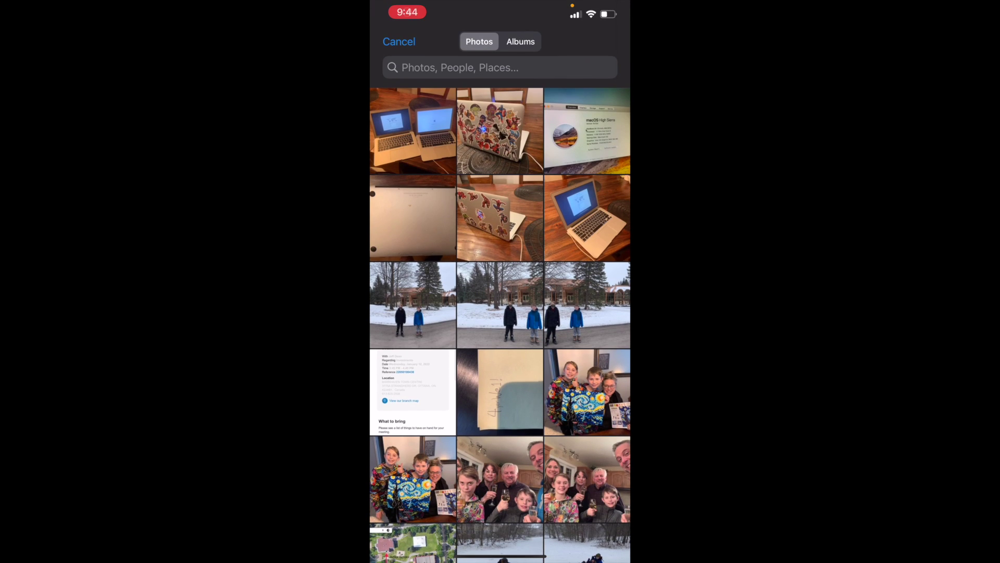
- Choose the snowy photo of two kids from the phone's library for recognition
{"action": "left_click", "coordinate": [413, 305]}
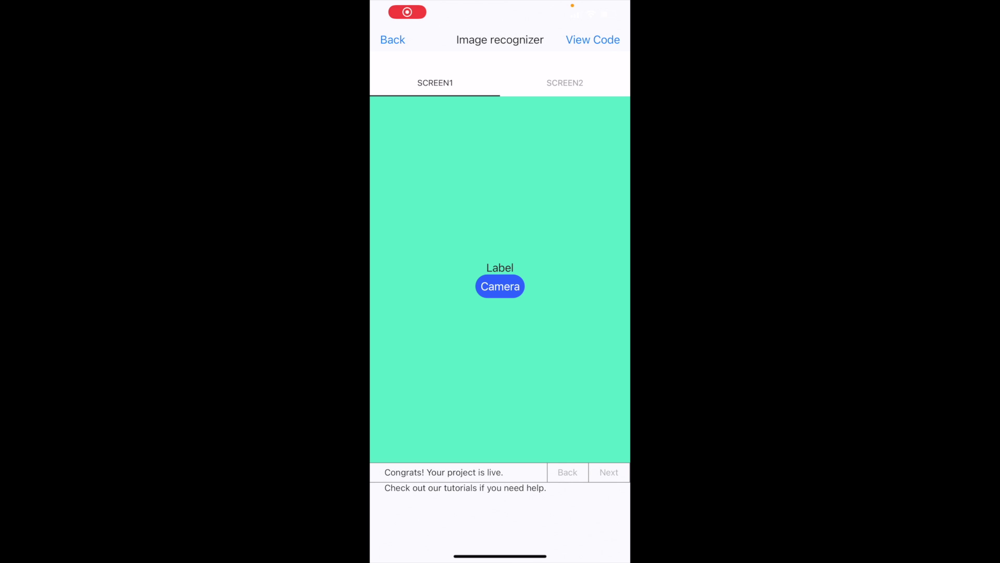
- Photograph a mug, then an orange, accepting each photo for recognition
{"action": "left_click", "coordinate": [500, 286]}
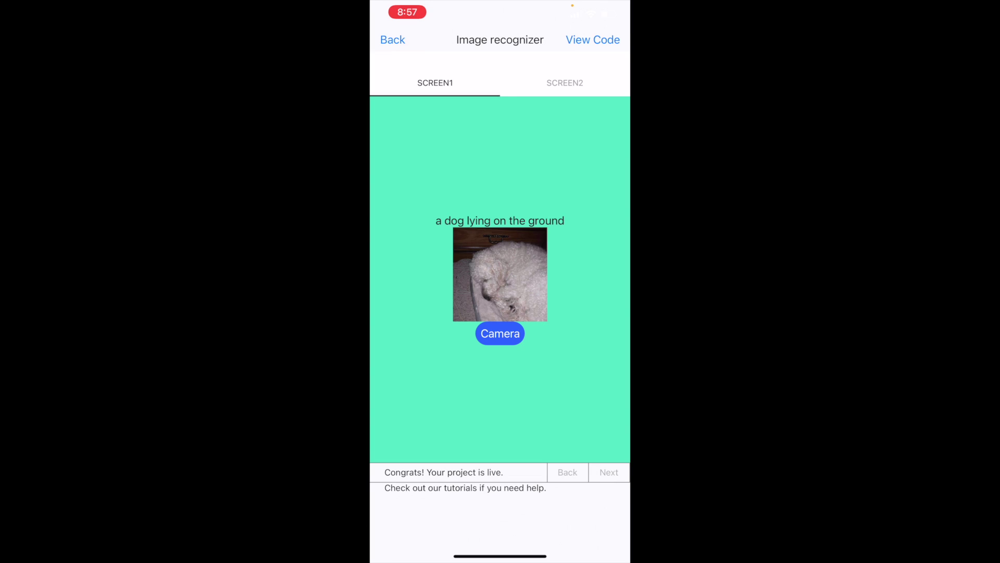
{"action": "left_click", "coordinate": [500, 333]}
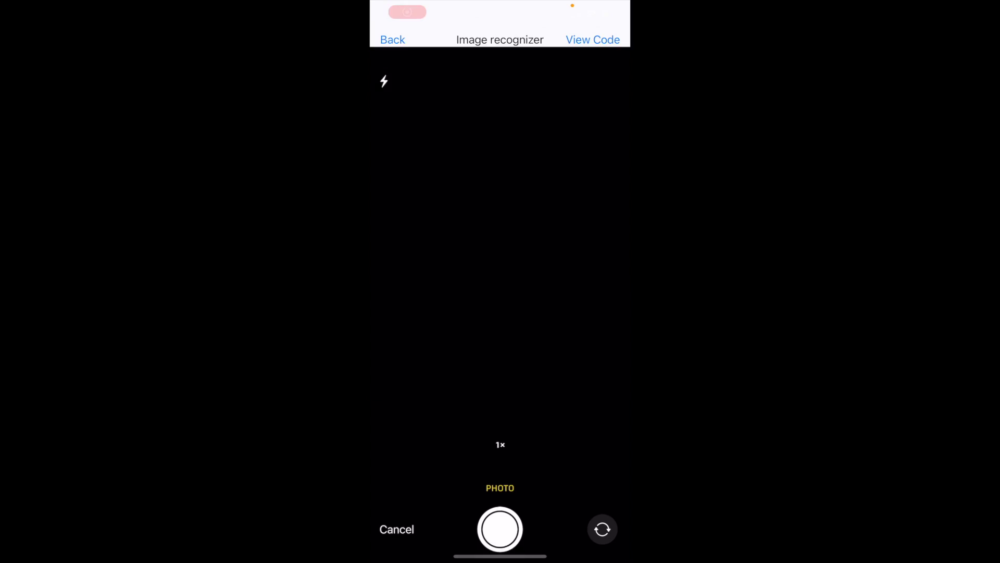
{"action": "left_click", "coordinate": [501, 483]}
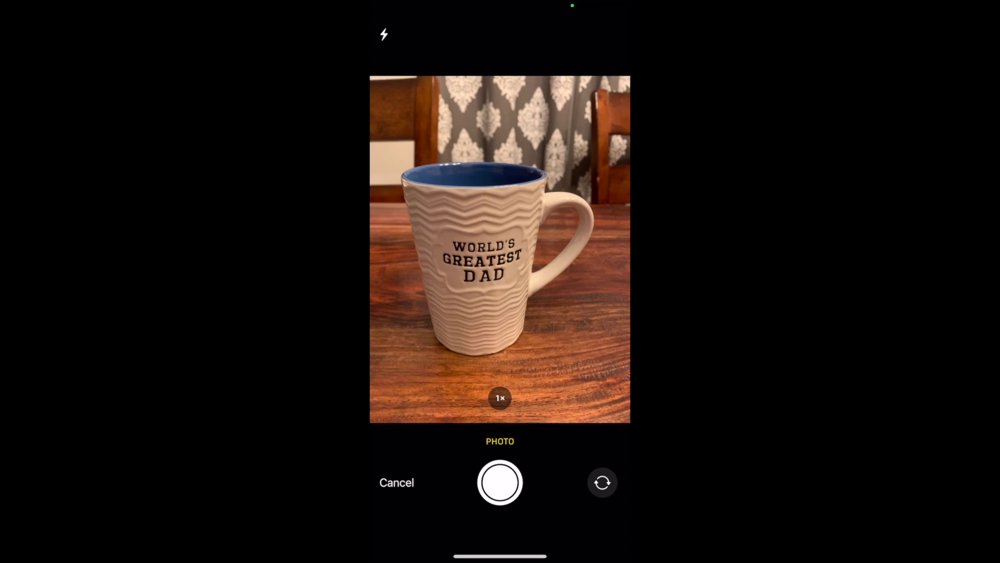
{"action": "left_click", "coordinate": [596, 518]}
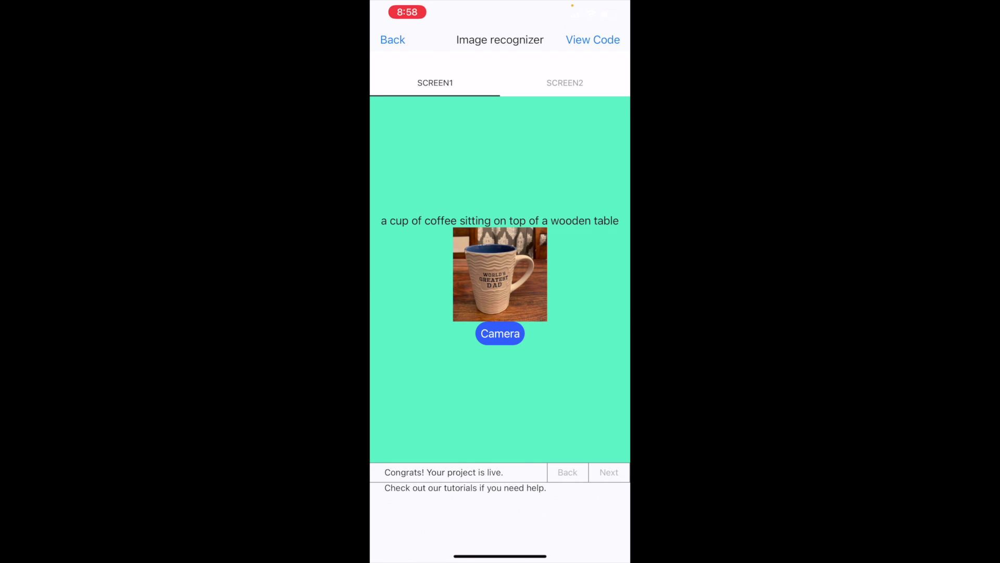
{"action": "left_click", "coordinate": [501, 333]}
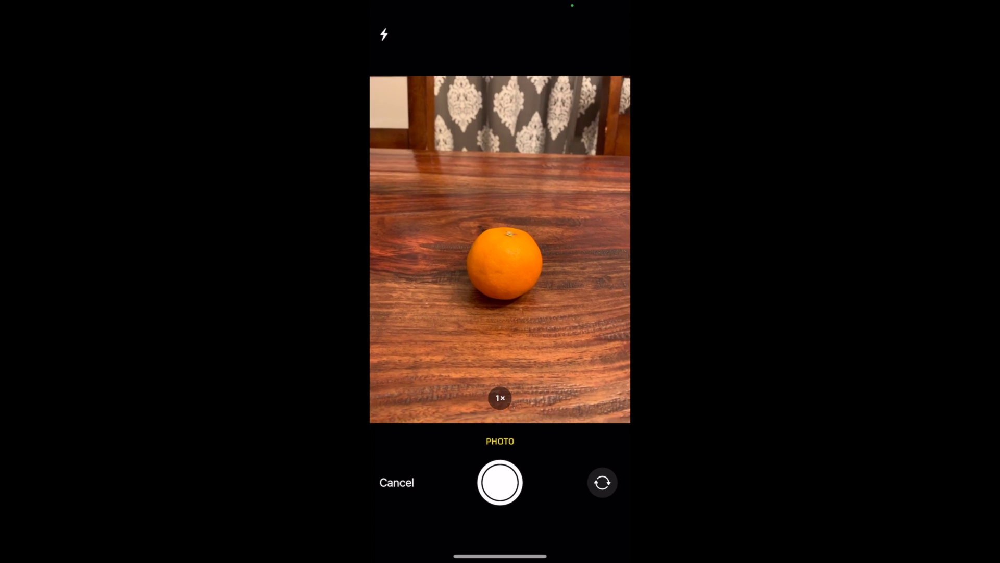
{"action": "left_click", "coordinate": [500, 482]}
{"action": "left_click", "coordinate": [596, 518]}
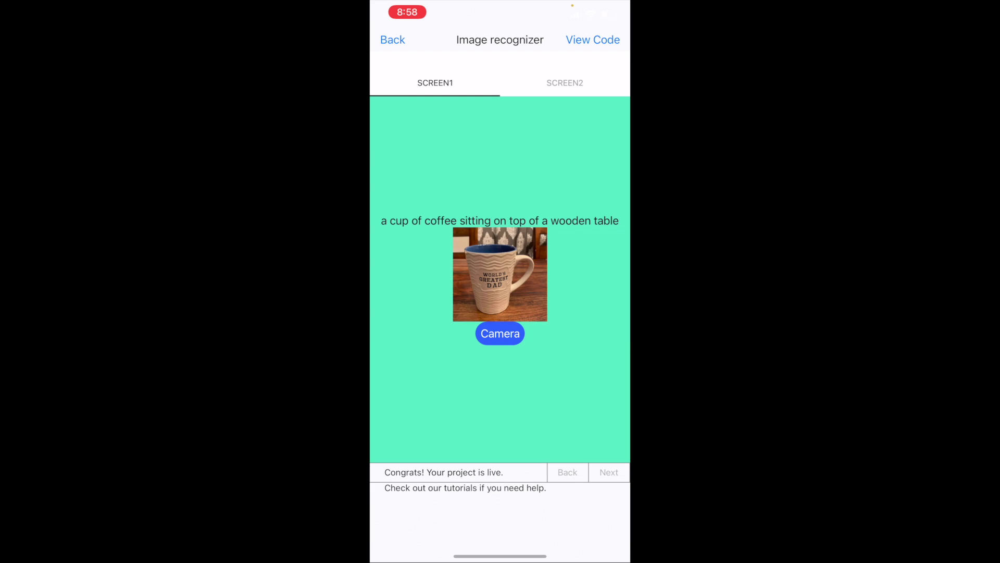